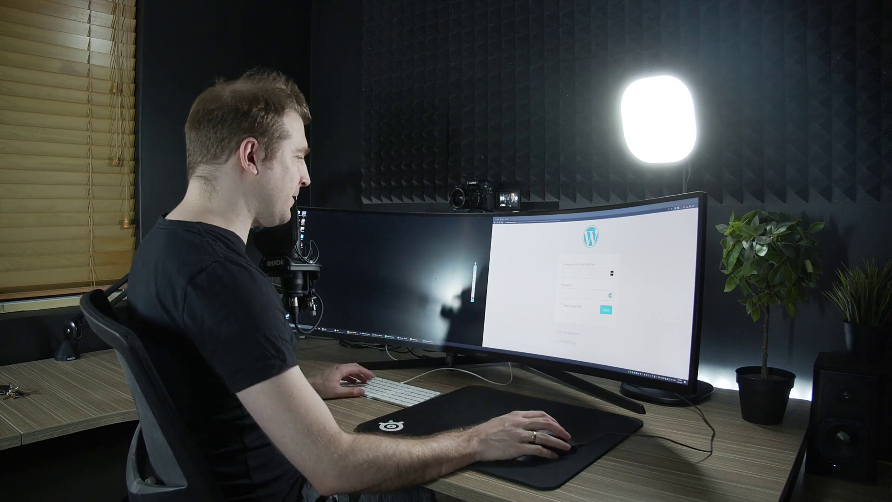
Log in to WordPress with the admin username, then open the site's 10Web Builder page.
click(588, 273)
text(admin)
key(Tab)
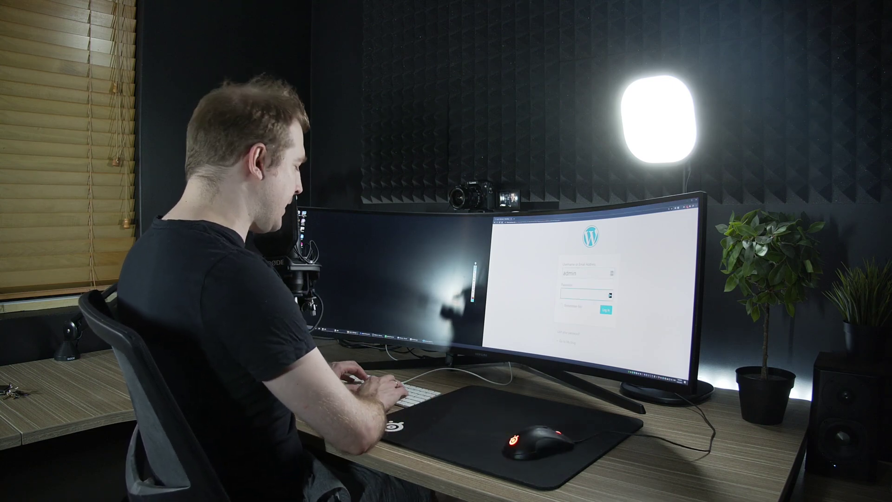
key(Return)
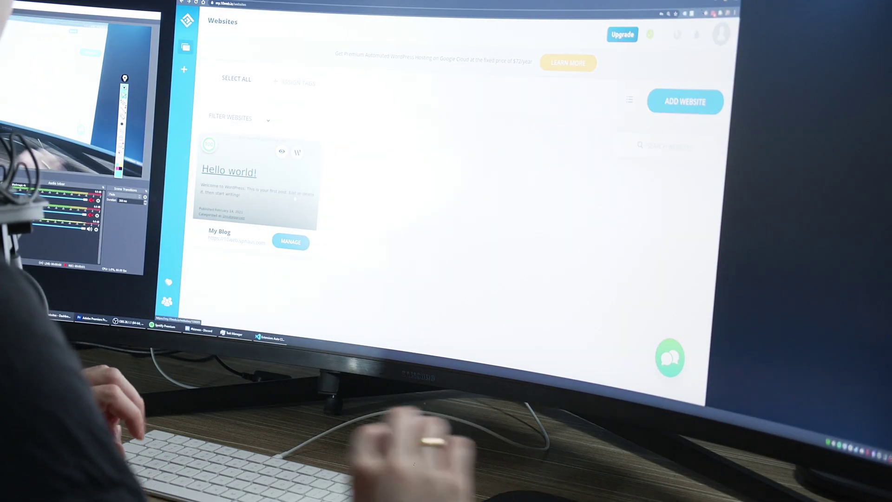
click(295, 199)
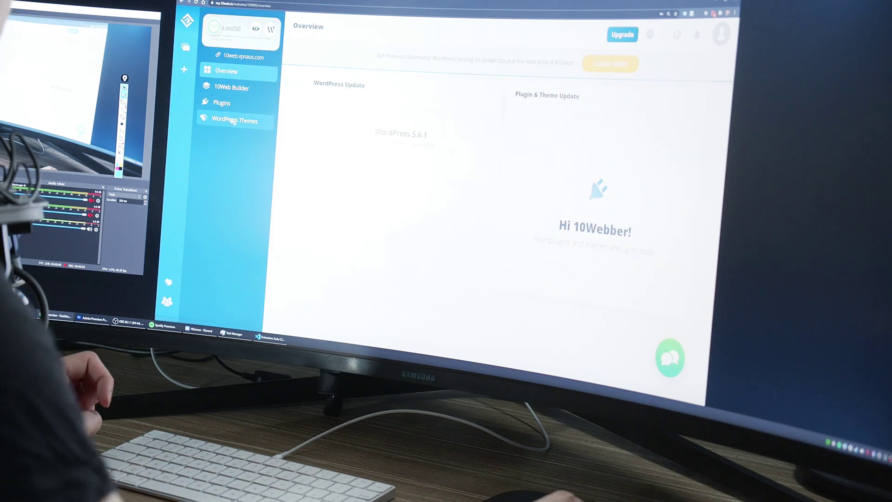
click(228, 89)
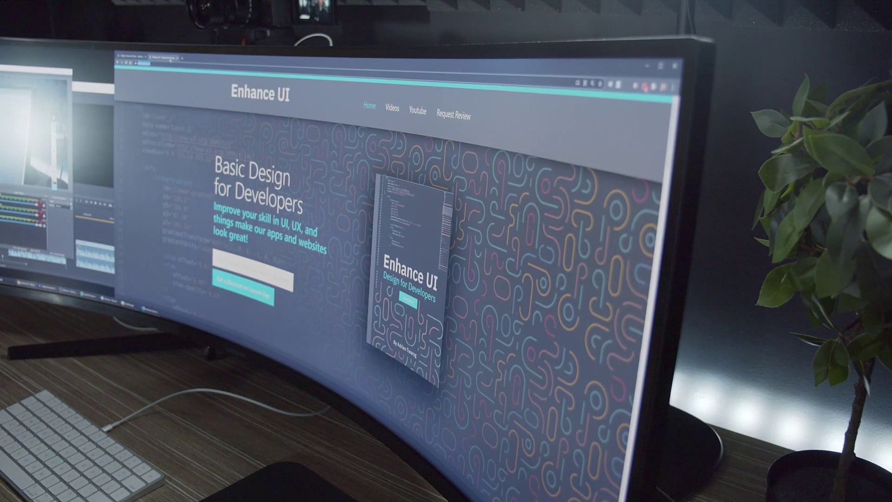
Leave the 'AI Assistant Recreated Your Website' popup and switch to another browser tab.
click(134, 56)
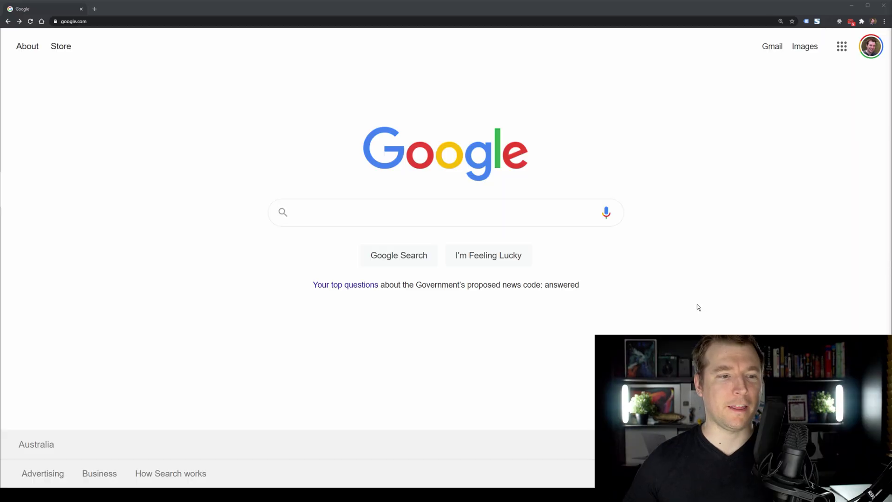
Search Google for web10 and open the 10Web homepage from the results.
click(411, 215)
text(web10)
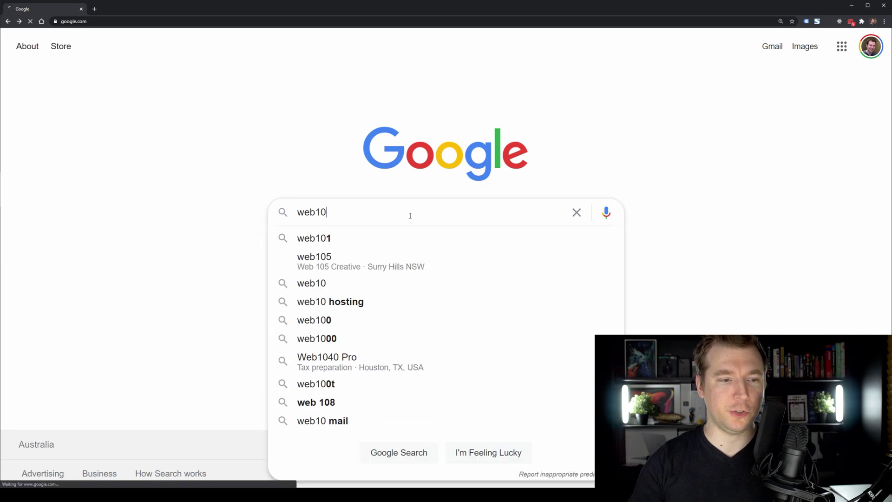
key(Return)
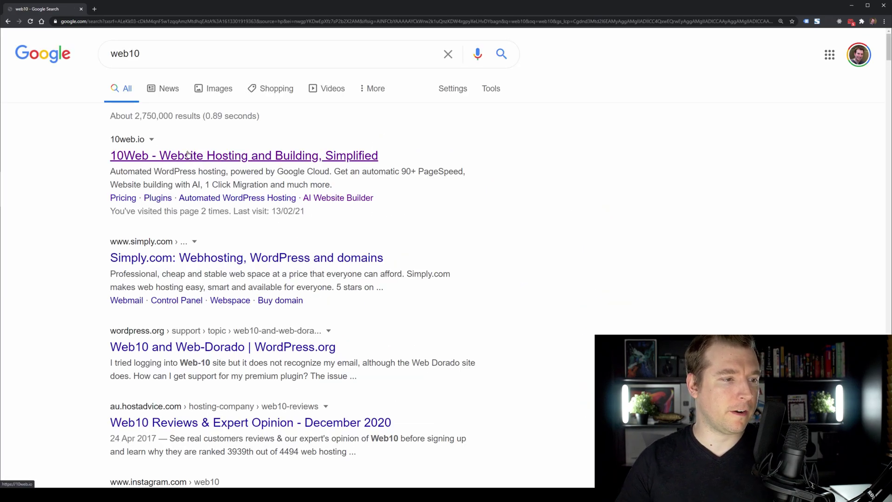
click(186, 154)
drag(323, 72, 330, 112)
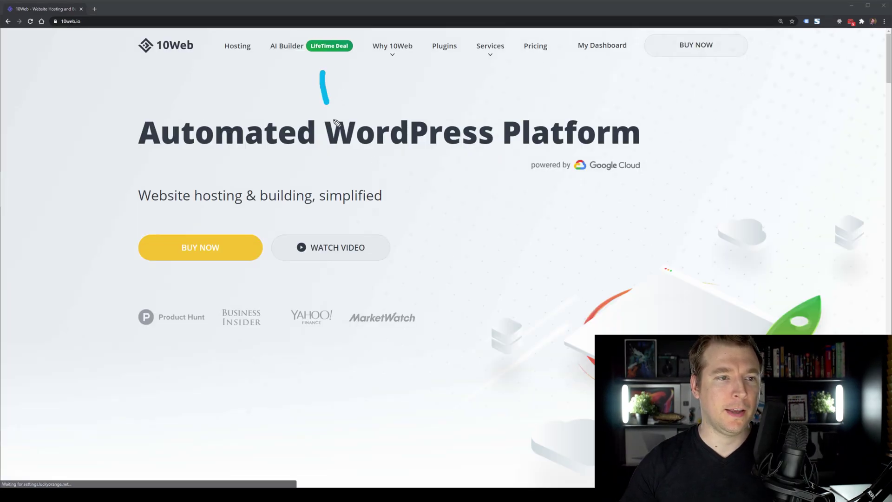
drag(346, 144, 413, 222)
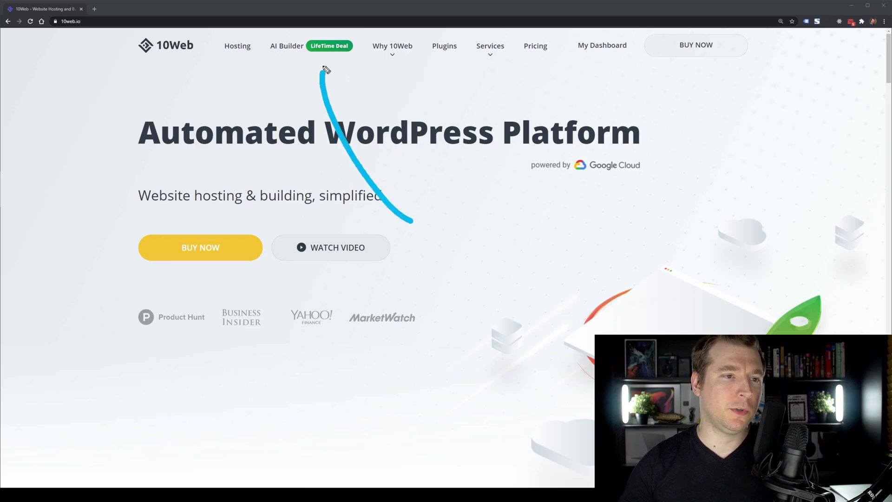
Open the 10Web AI Website Builder page in a new tab and scroll through it.
click(288, 48)
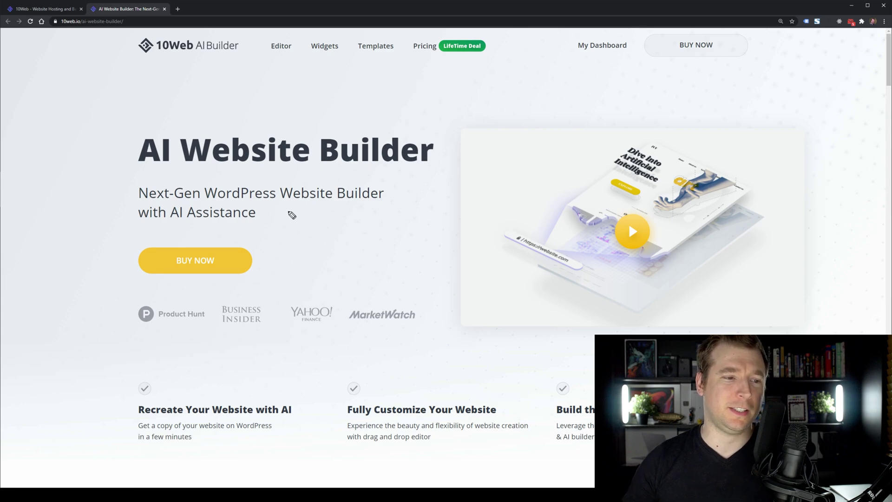
drag(287, 210, 423, 317)
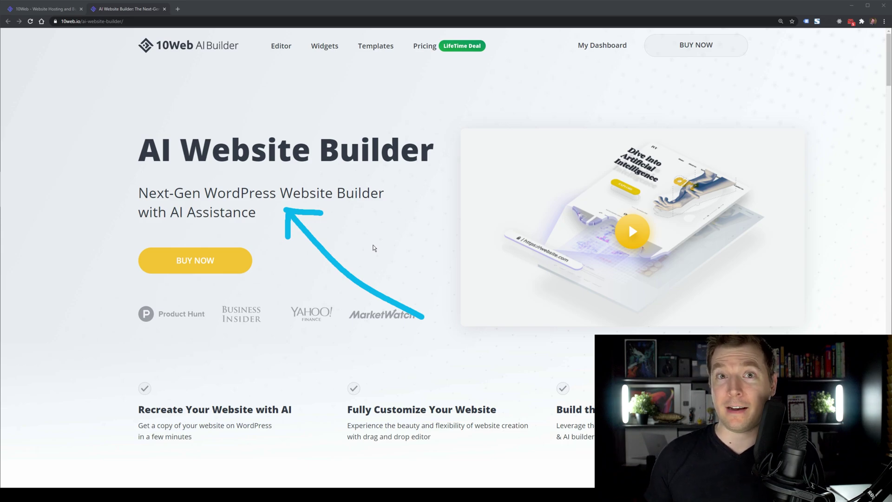
key(Escape)
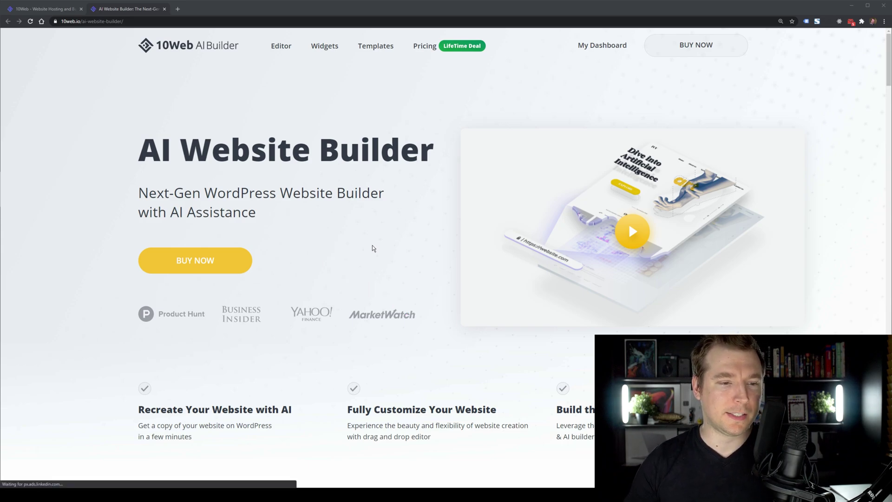
scroll(372, 248, down, 10)
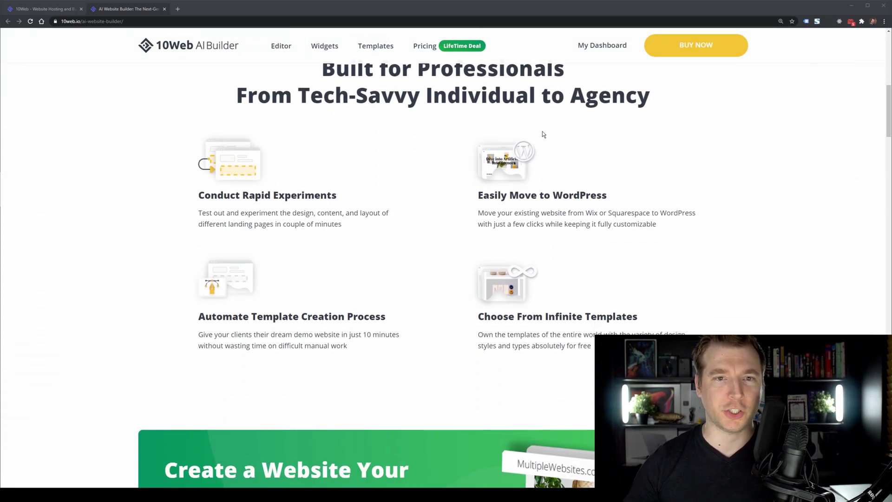
drag(542, 196, 593, 65)
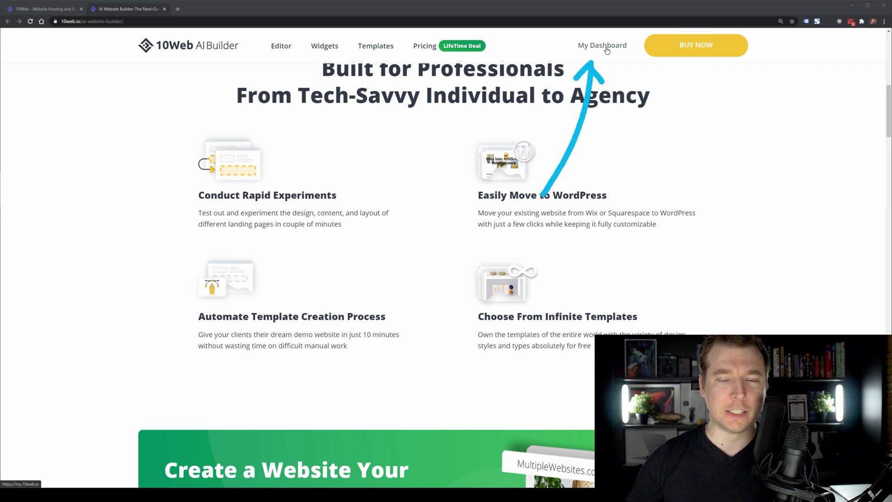
Add a website in the 10Web dashboard via 'Recreate with AI Builder on Your Existing Website'.
click(607, 47)
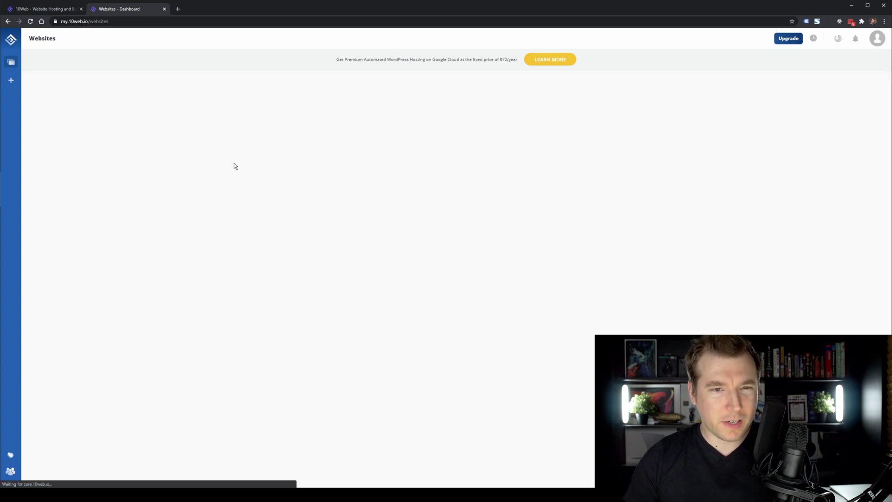
drag(258, 219, 408, 295)
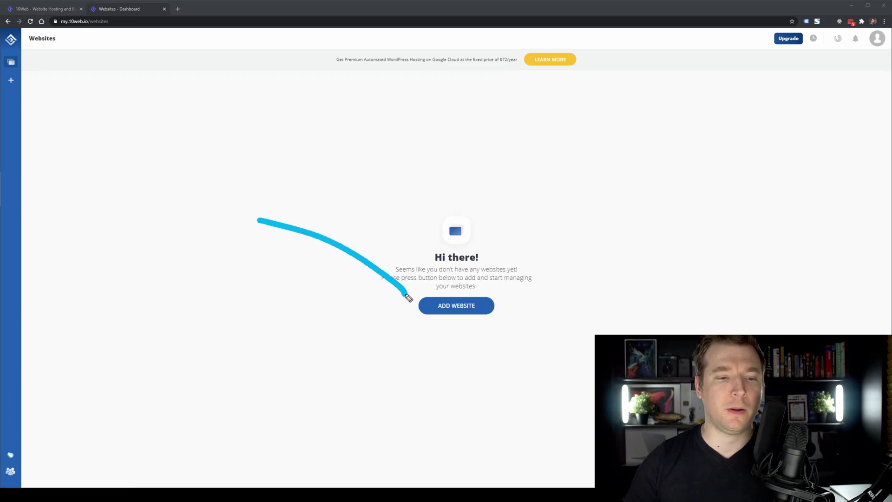
drag(353, 290, 407, 294)
click(454, 307)
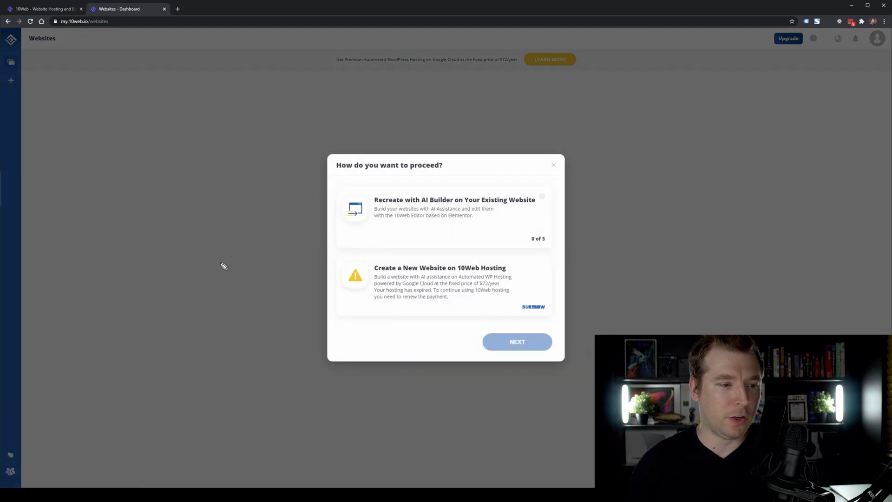
drag(221, 260, 333, 217)
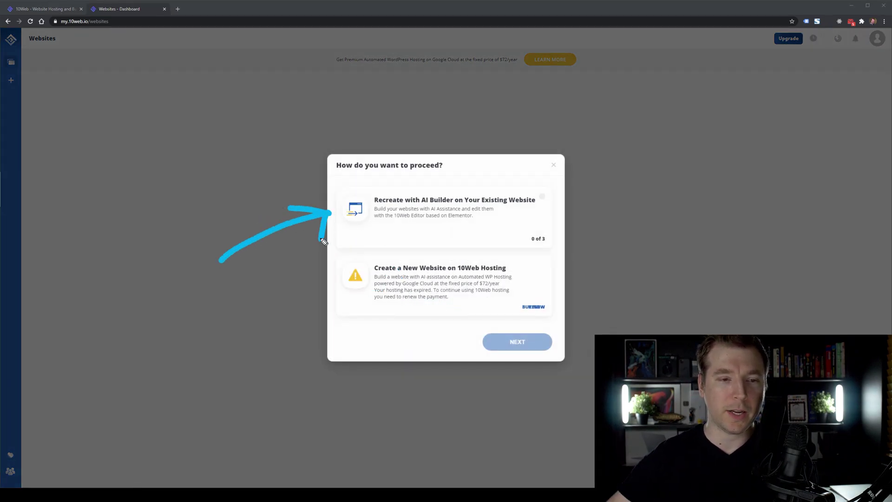
click(438, 205)
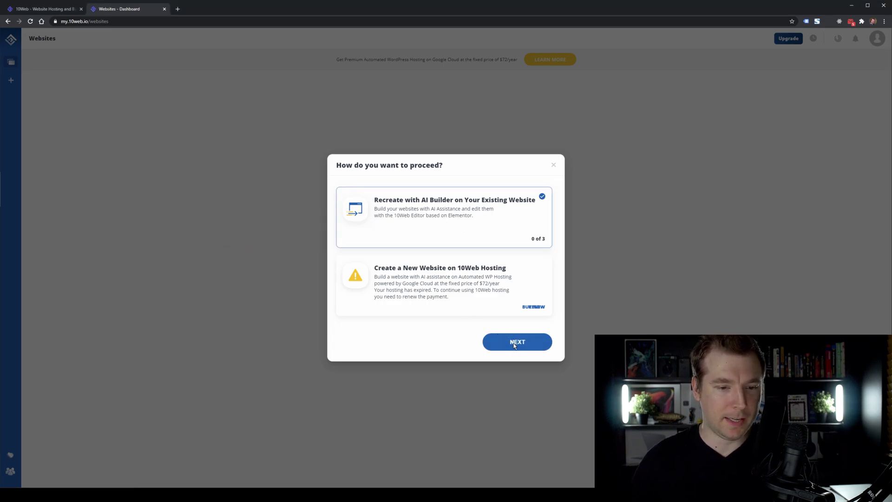
click(515, 344)
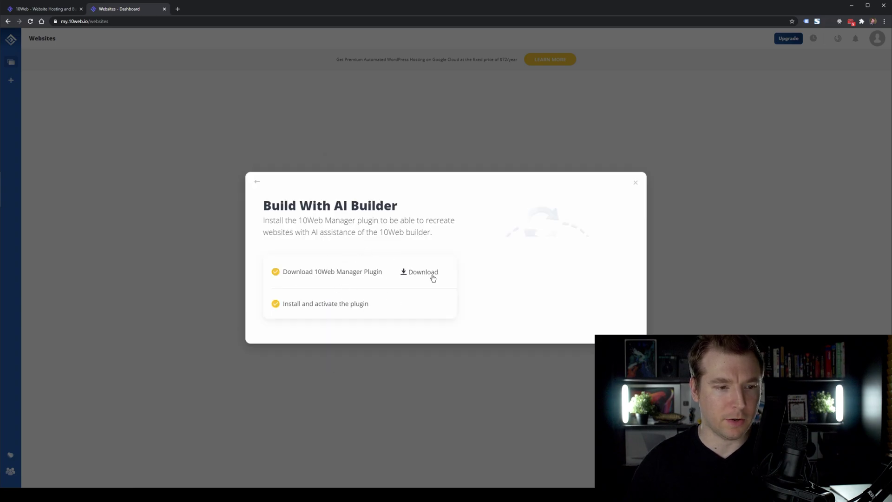
mouse_move(487, 204)
mouse_down()
mouse_move(435, 270)
mouse_move(486, 256)
mouse_up()
Download the 10Web Manager plugin and go to Add New Plugins in WordPress.
click(413, 276)
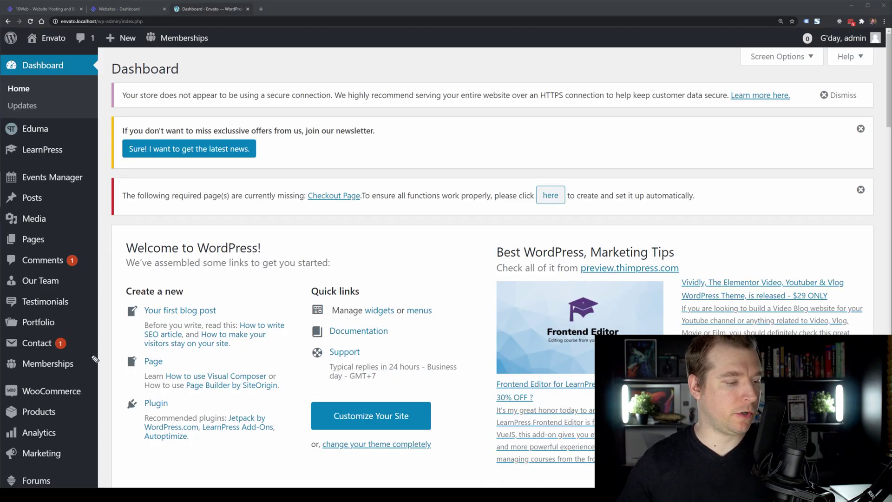
scroll(79, 334, down, 7)
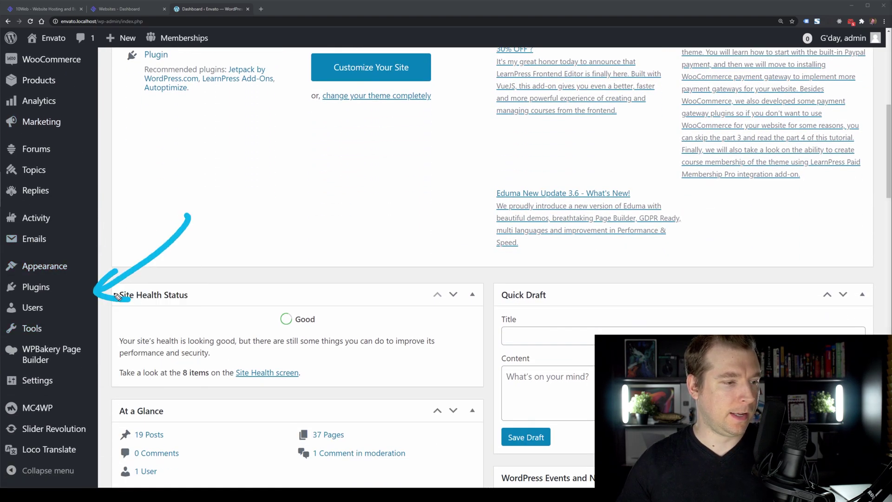
click(35, 286)
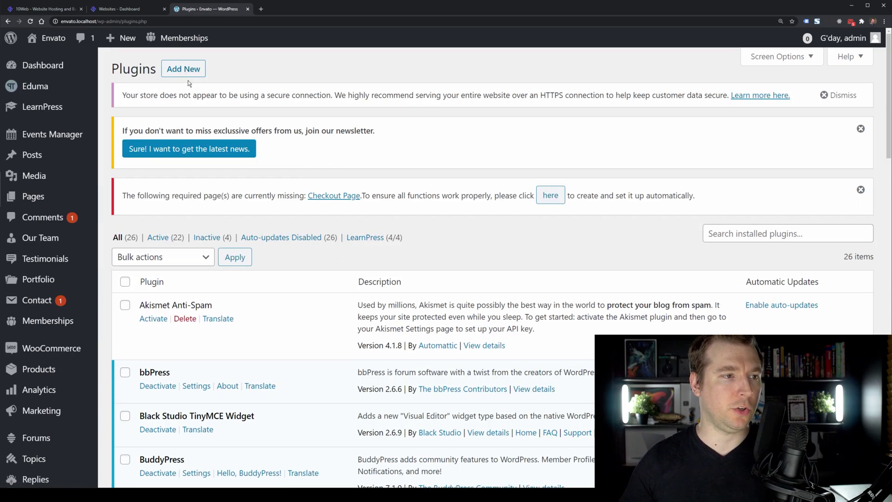
click(184, 70)
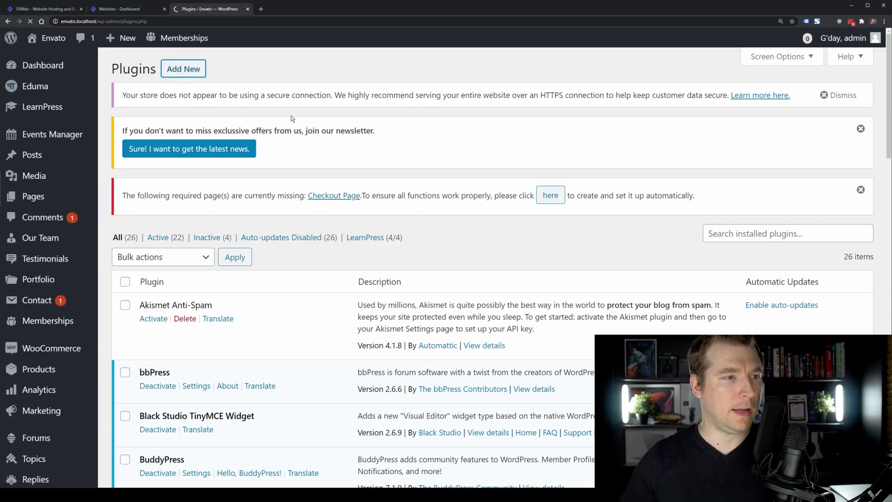
Upload 10web-manager.zip, install it and activate the plugin.
click(228, 69)
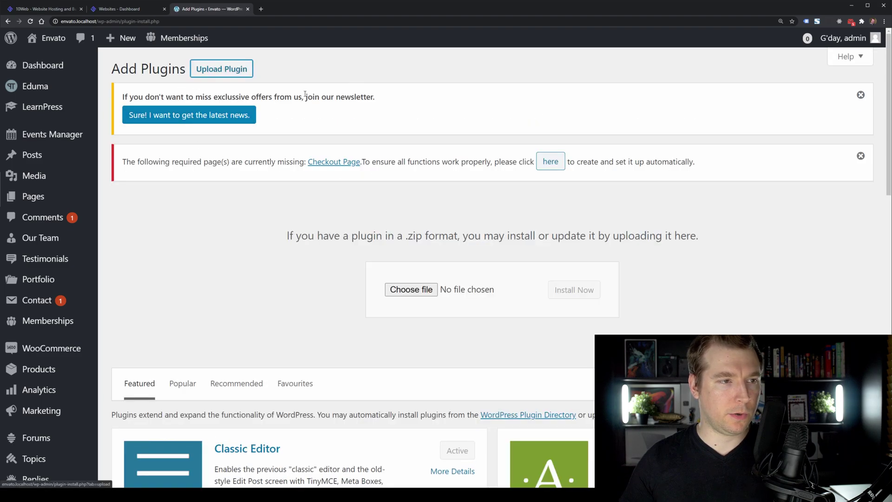
click(416, 290)
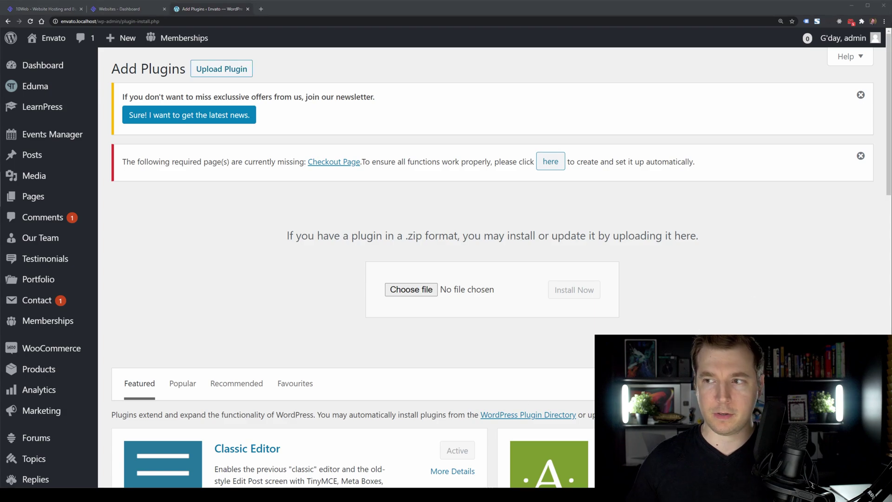
drag(315, 238, 417, 289)
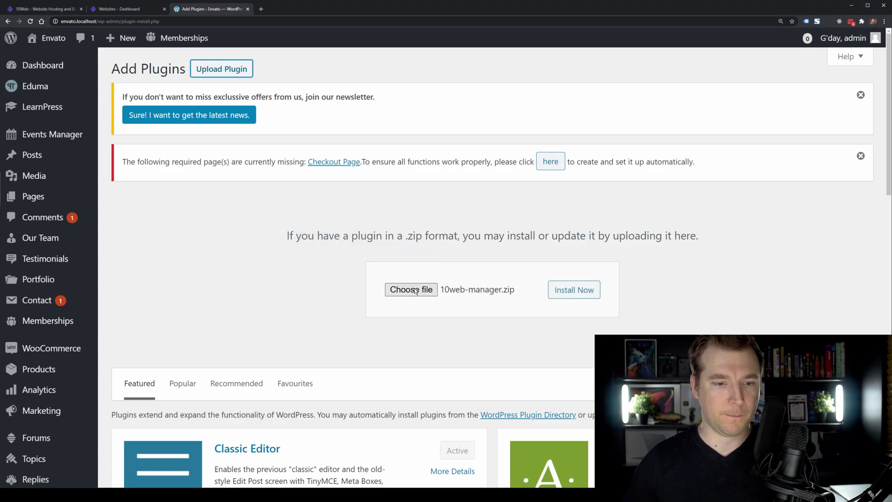
click(595, 291)
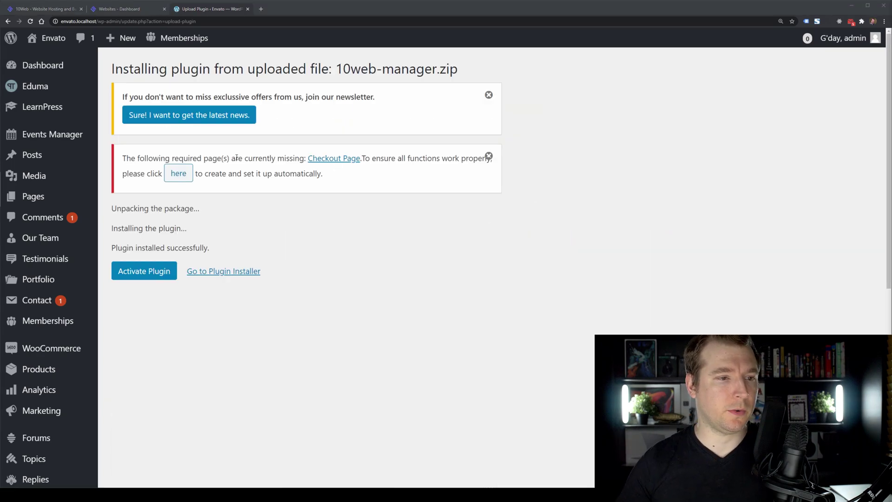
click(155, 272)
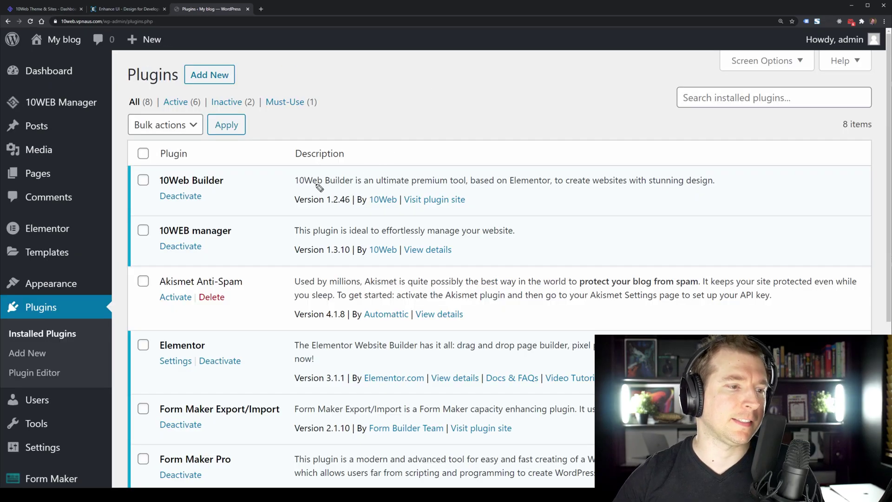
Point out the 10Web Builder, Elementor and Form Maker plugins in the installed list.
mouse_move(395, 101)
mouse_down()
mouse_move(261, 225)
mouse_move(300, 239)
mouse_up()
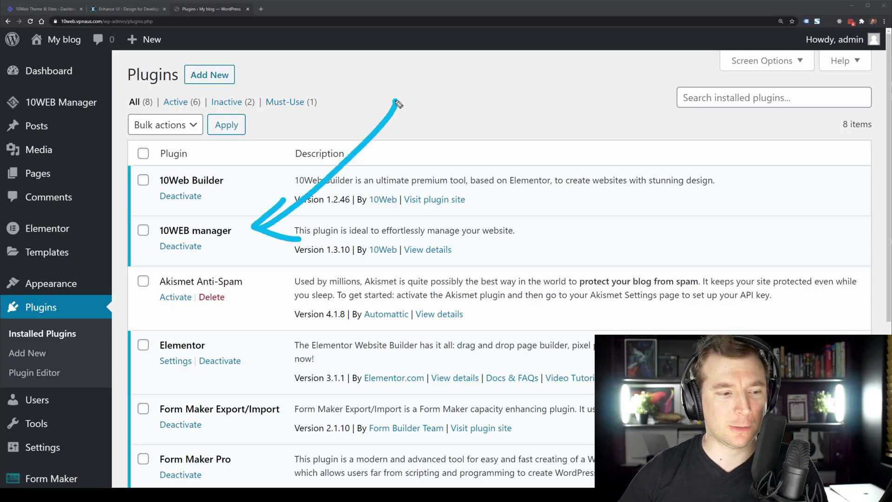
mouse_move(396, 101)
mouse_down()
mouse_move(316, 293)
mouse_move(258, 344)
mouse_up()
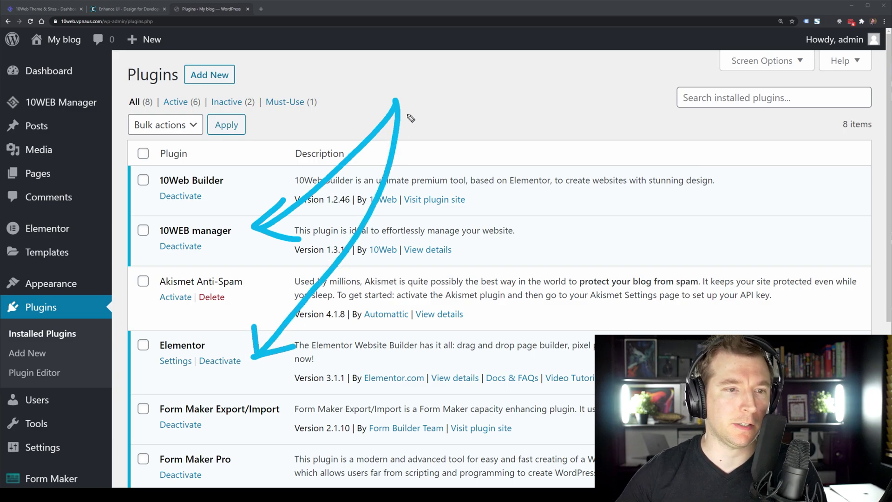
mouse_move(388, 100)
mouse_down()
mouse_move(358, 389)
mouse_move(316, 402)
mouse_up()
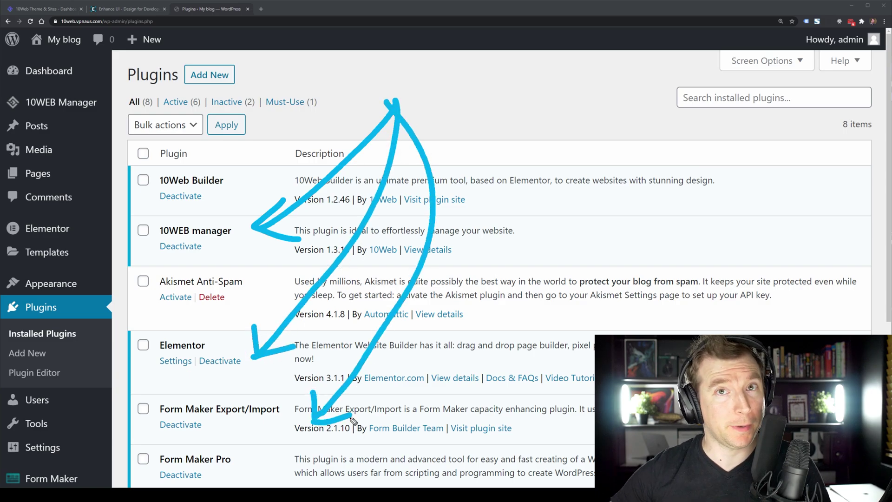
key(Escape)
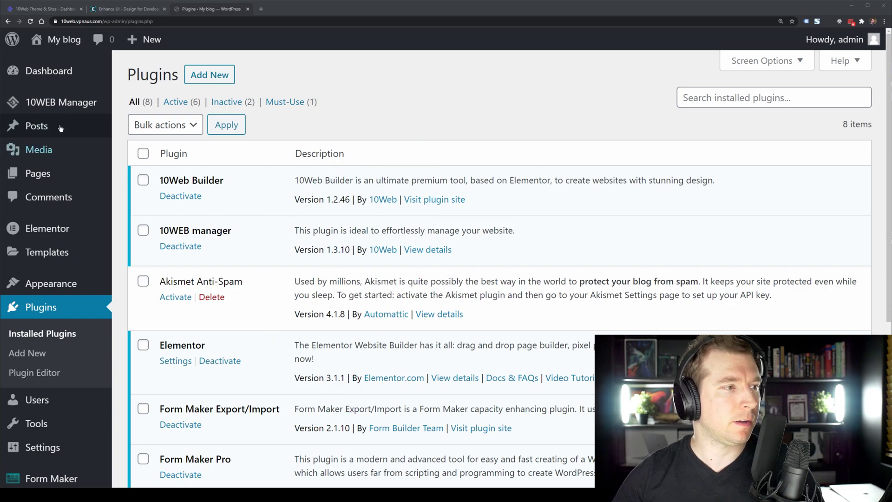
From 10WEB Manager, open the 10Web dashboard and launch Edit with 10Web Builder for enhanceui.com.
click(60, 102)
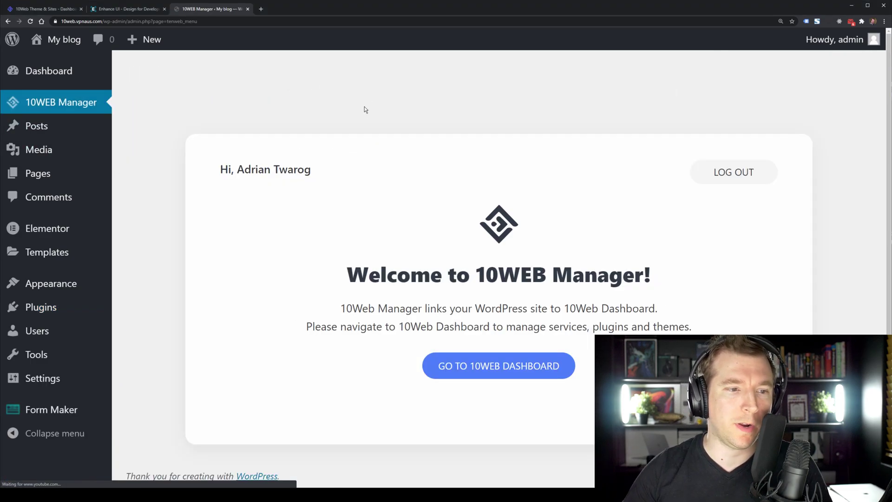
click(515, 371)
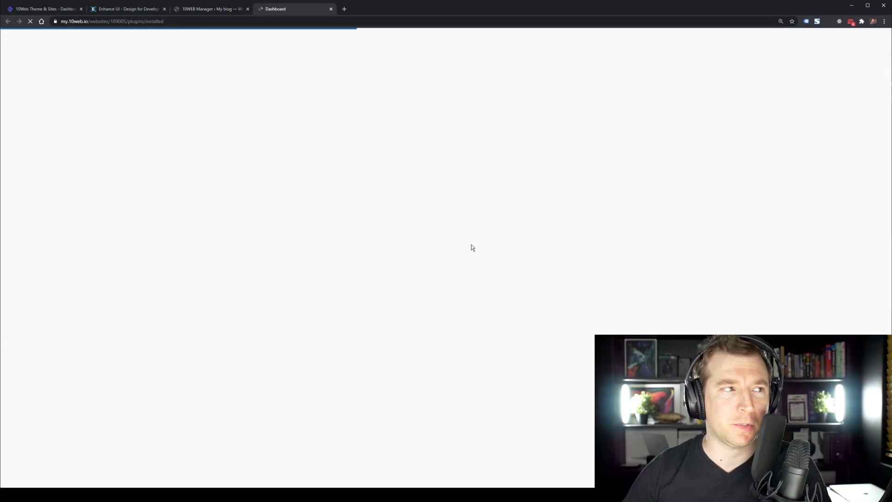
drag(37, 9, 260, 18)
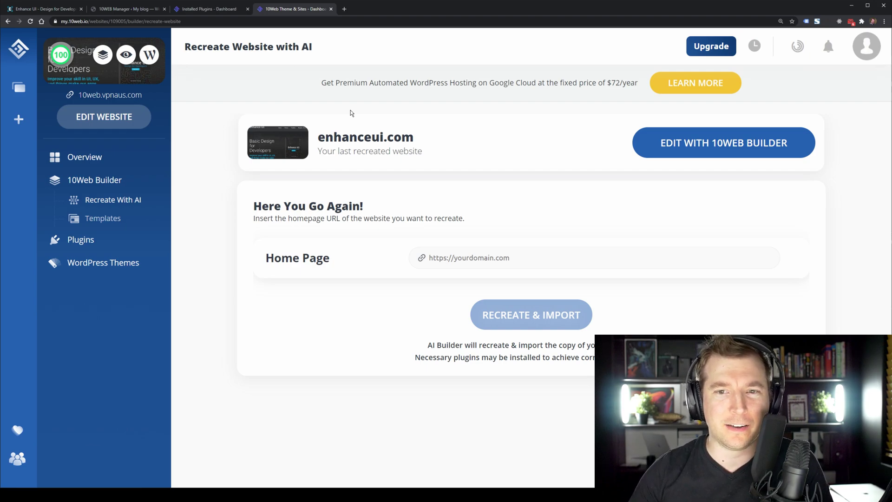
click(689, 143)
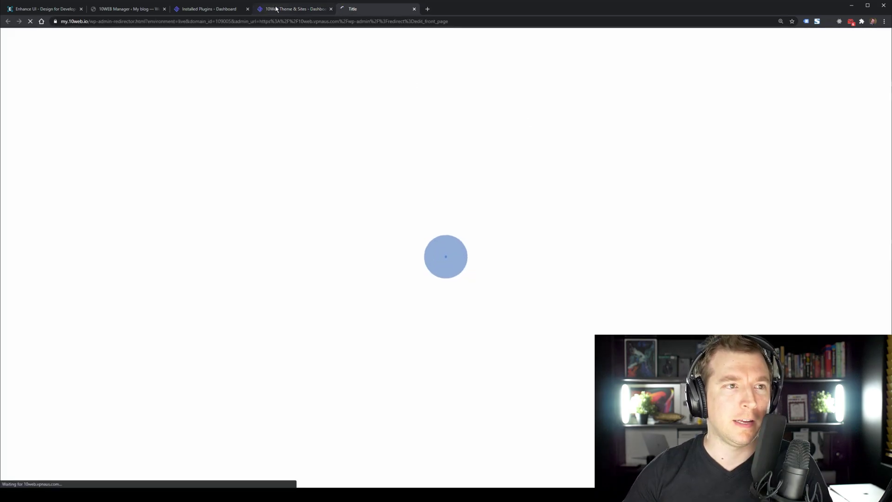
click(276, 9)
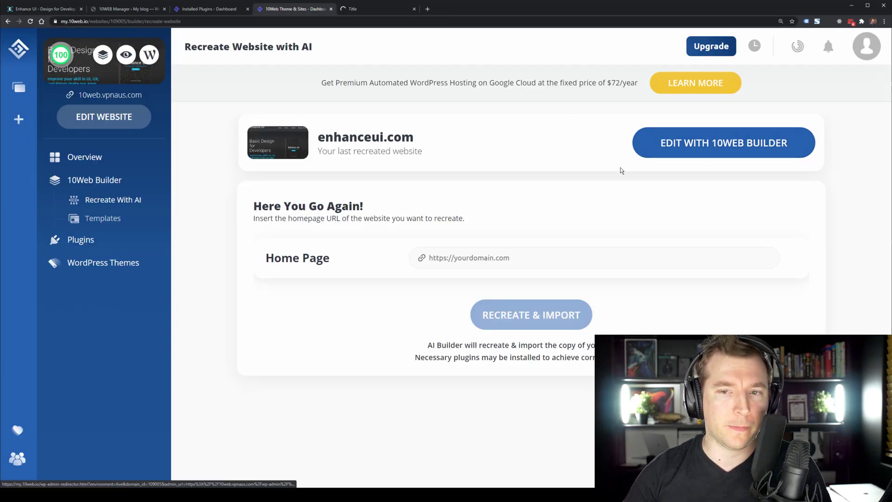
mouse_move(650, 245)
mouse_down()
mouse_move(713, 166)
mouse_move(730, 197)
mouse_up()
Switch to the loading builder tab and highlight the Elementor editor page's address.
click(365, 15)
drag(84, 28, 112, 115)
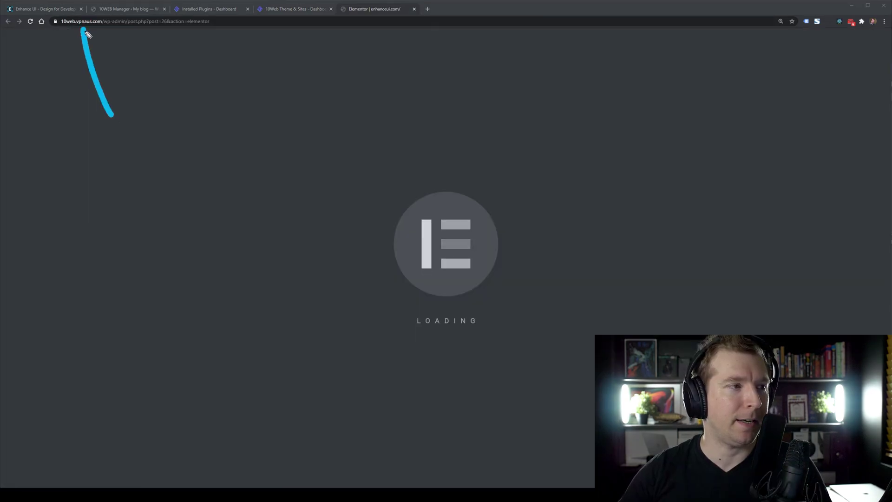
drag(84, 28, 65, 57)
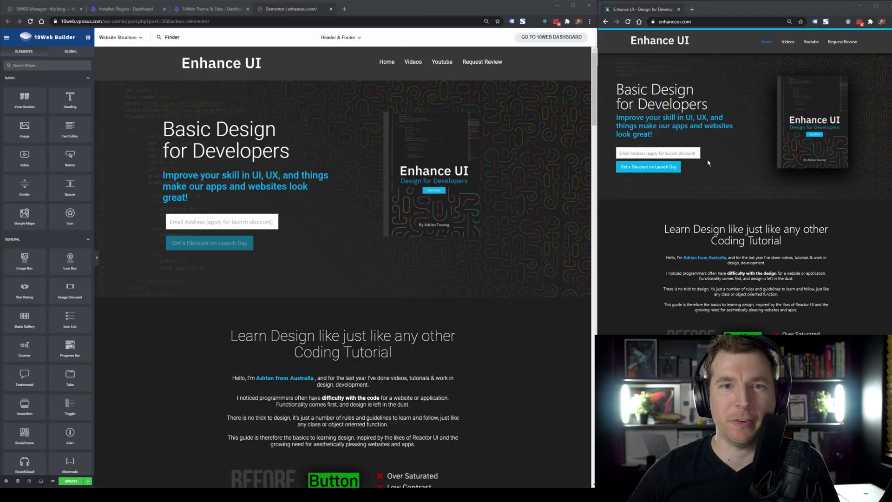
click(177, 22)
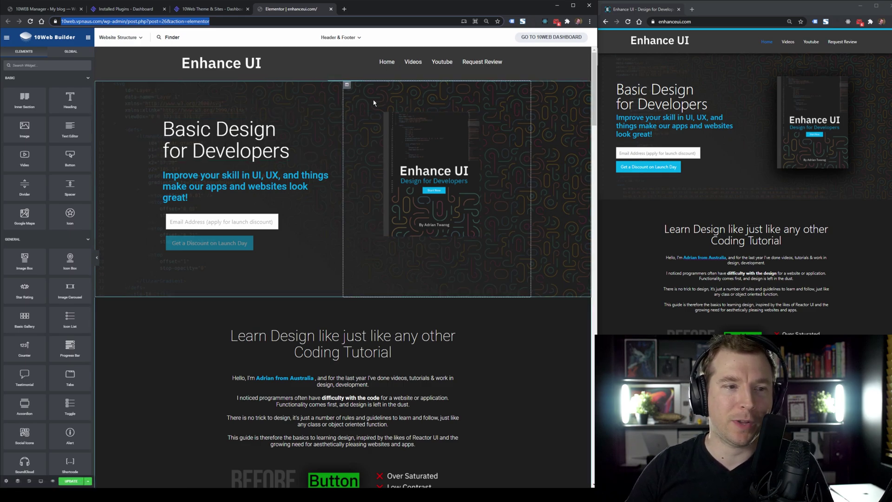
Open the hero heading, blue subheading and email form widgets, comparing each against the original site.
click(290, 151)
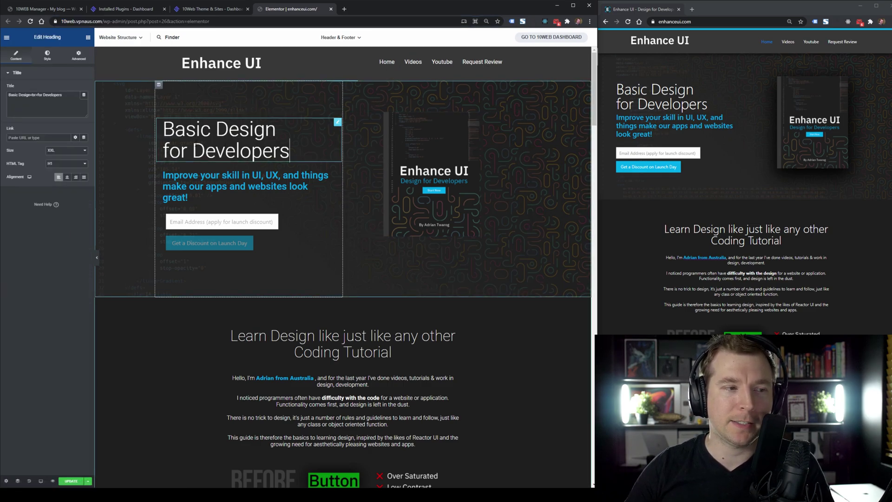
drag(163, 125, 289, 151)
drag(630, 104, 673, 104)
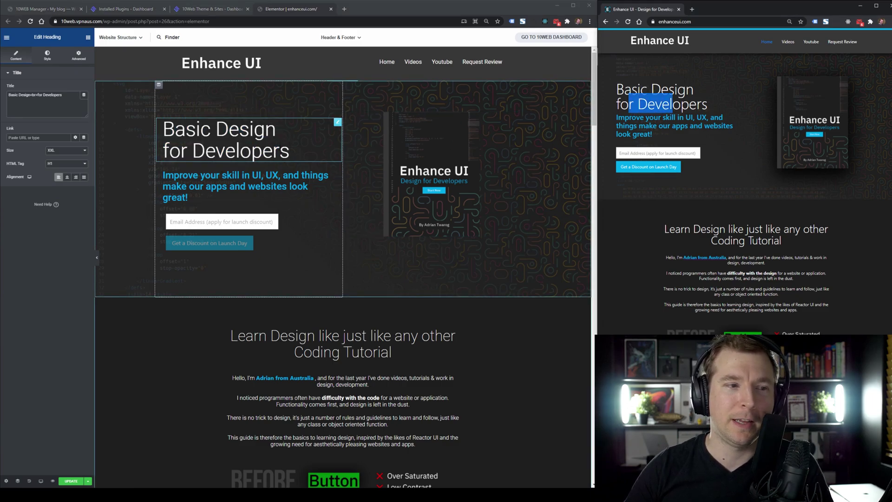
click(337, 181)
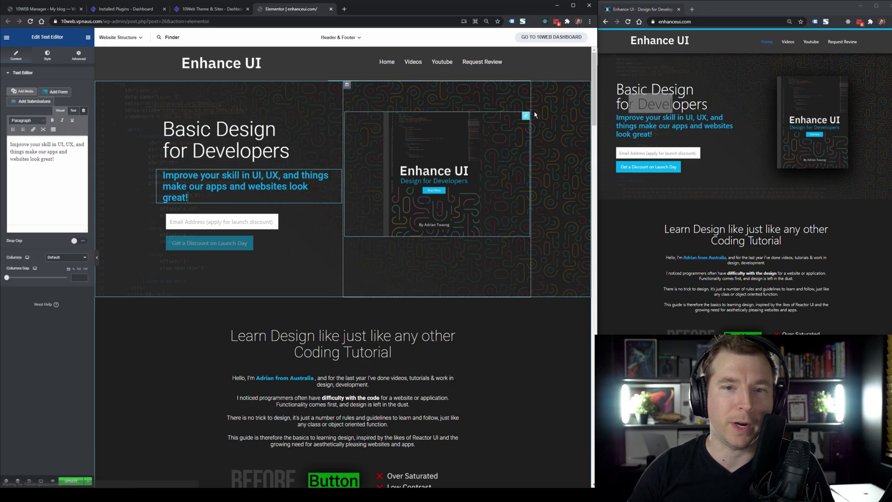
click(744, 195)
drag(641, 117, 657, 126)
click(339, 173)
double_click(239, 186)
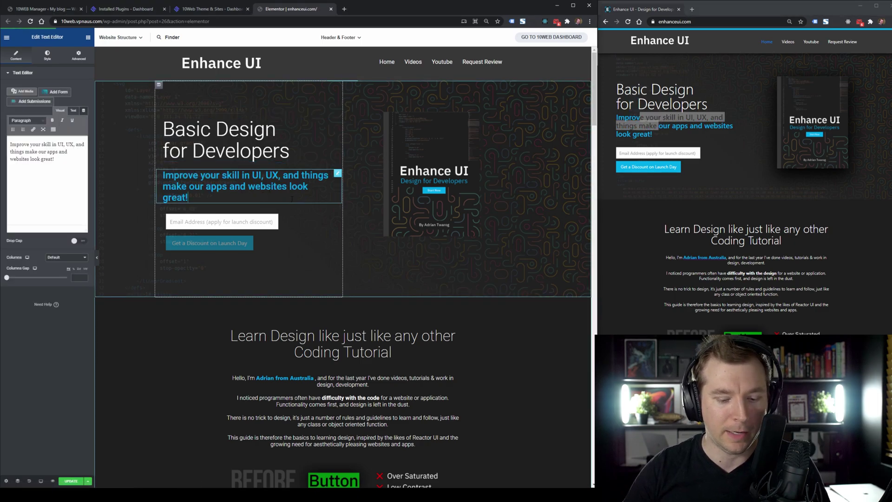
click(318, 230)
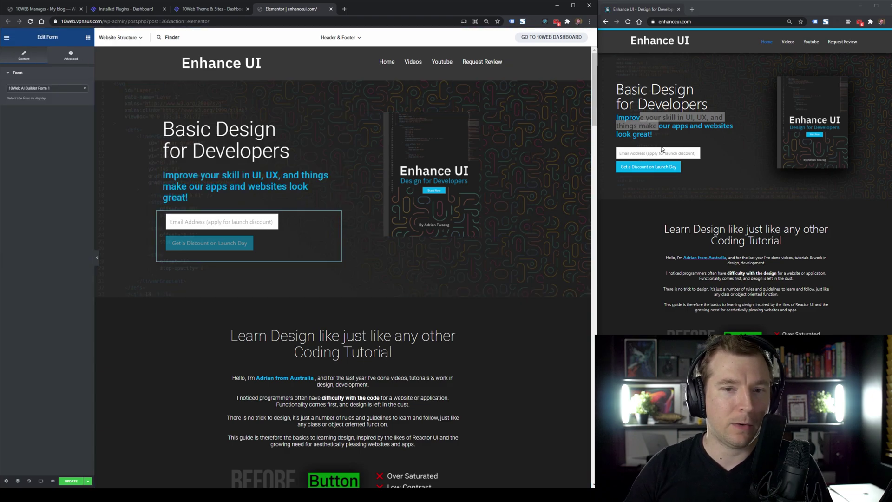
Annotate the recreated email signup form and link the original and recreated book cover images.
drag(283, 224, 379, 257)
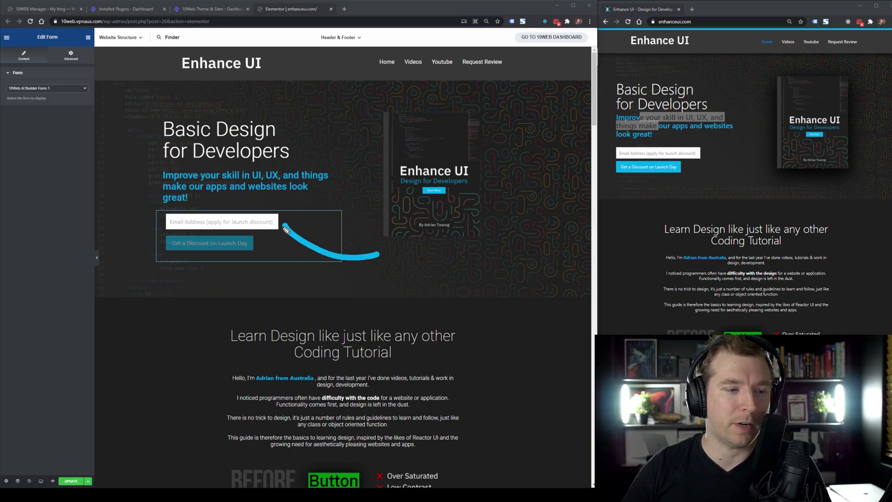
drag(286, 230, 307, 224)
key(e)
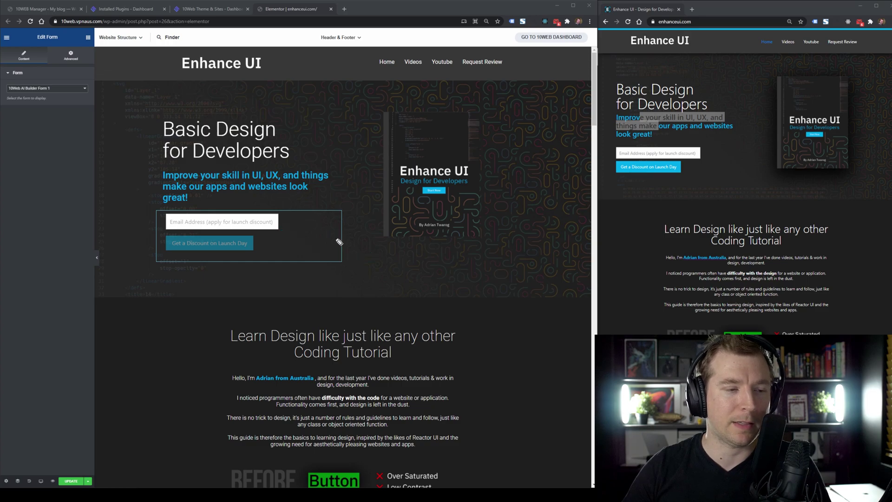
mouse_move(387, 121)
mouse_down()
mouse_move(400, 267)
mouse_move(405, 100)
mouse_move(385, 104)
mouse_up()
mouse_move(767, 129)
mouse_down()
mouse_move(518, 199)
mouse_move(552, 181)
mouse_up()
drag(519, 199, 544, 215)
key(e)
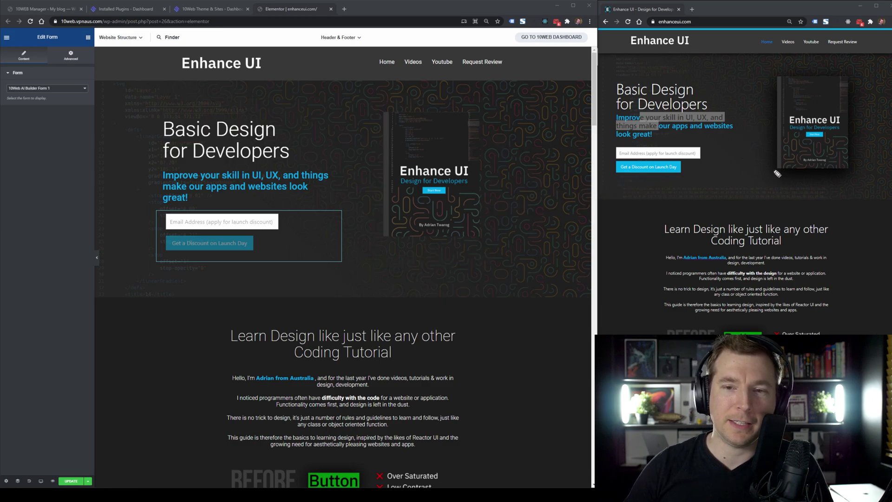
Mark the discount button on both versions, then point at the top of each hero.
drag(488, 208, 698, 171)
drag(513, 197, 488, 208)
drag(488, 209, 520, 219)
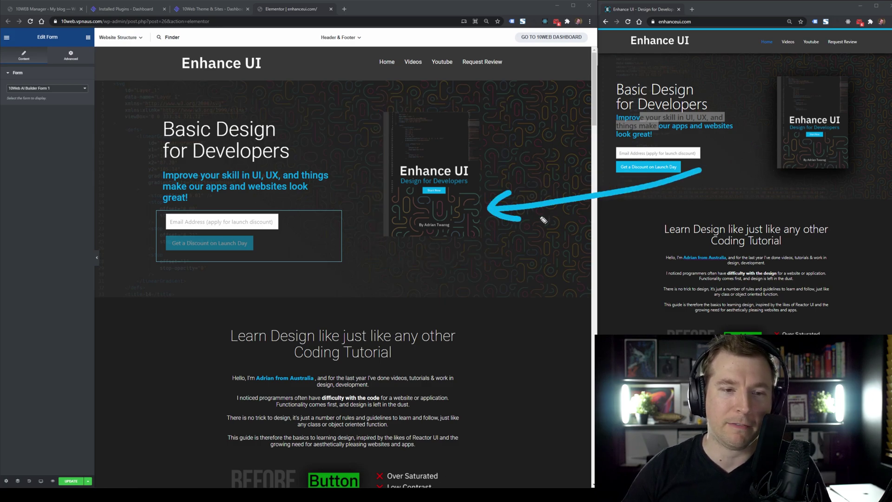
mouse_move(681, 171)
mouse_down()
mouse_move(740, 162)
mouse_move(720, 204)
mouse_up()
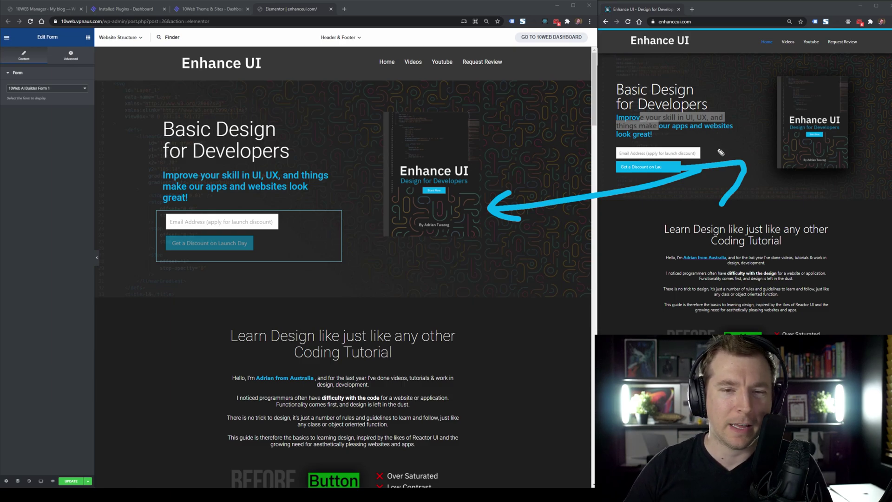
key(e)
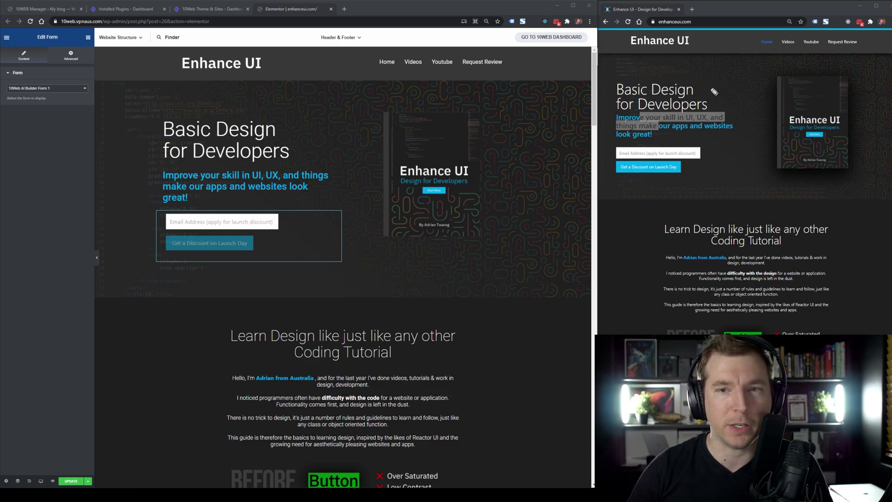
mouse_move(295, 86)
mouse_down()
mouse_move(294, 103)
mouse_move(309, 99)
mouse_up()
mouse_move(712, 59)
mouse_down()
mouse_move(710, 89)
mouse_move(740, 79)
mouse_up()
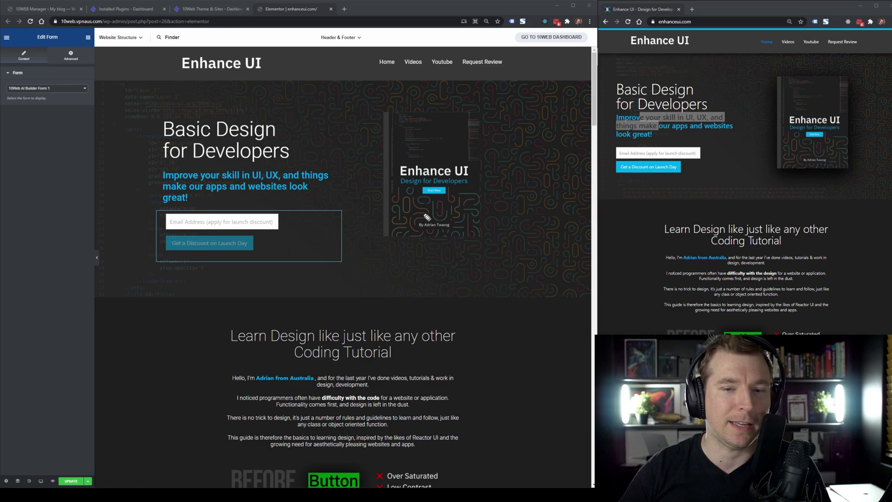
scroll(448, 231, down, 5)
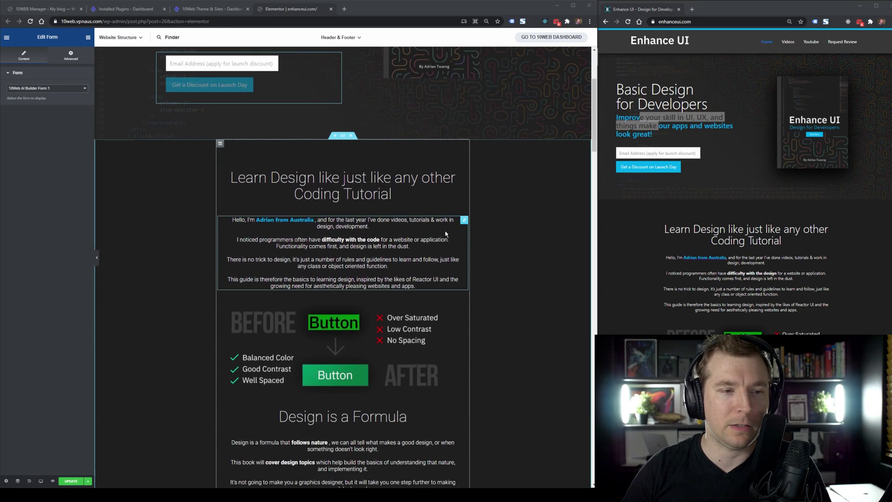
click(597, 134)
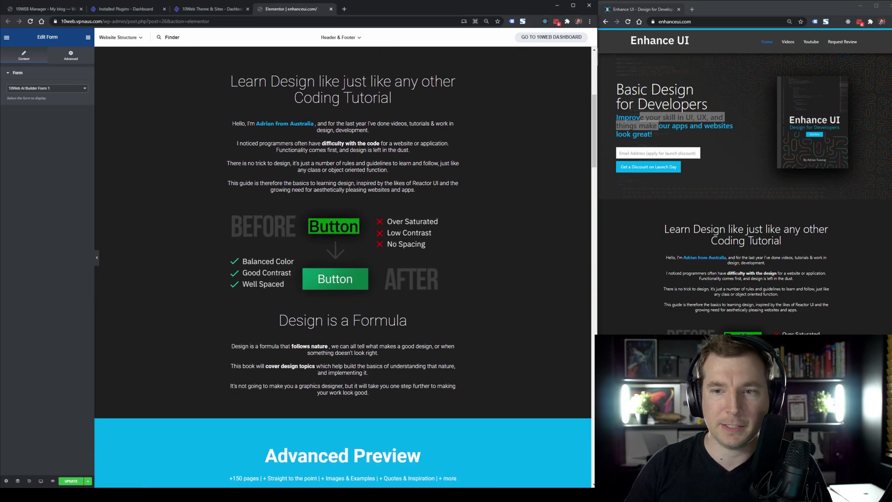
scroll(745, 182, down, 4)
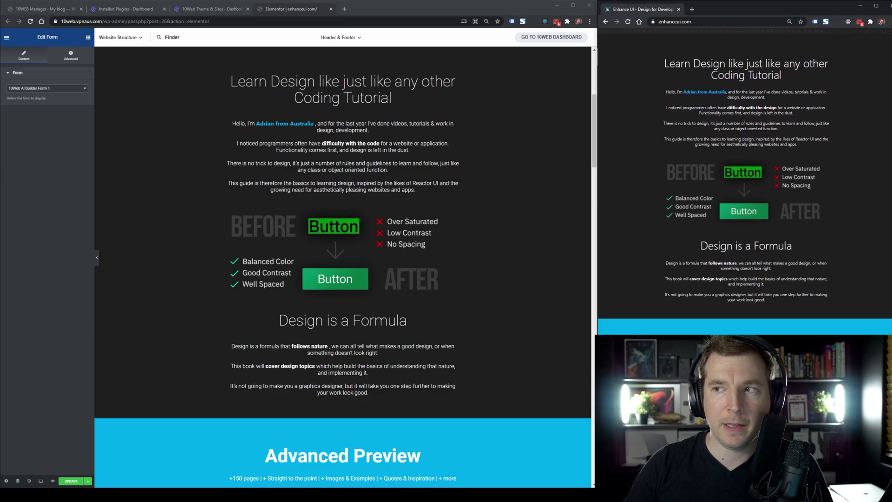
mouse_move(496, 88)
mouse_down()
mouse_move(654, 54)
mouse_move(636, 75)
mouse_up()
mouse_move(516, 66)
mouse_down()
mouse_move(495, 89)
mouse_move(539, 109)
mouse_up()
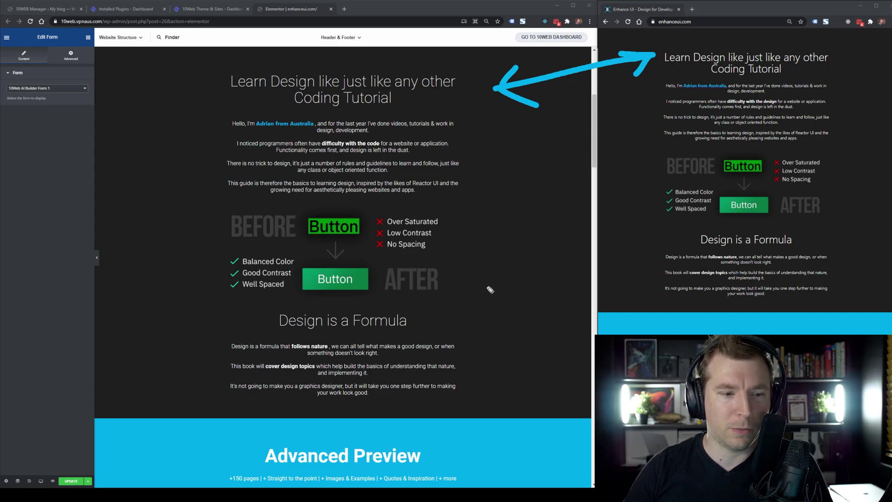
mouse_move(515, 321)
mouse_down()
mouse_move(640, 263)
mouse_move(628, 285)
mouse_up()
mouse_move(514, 288)
mouse_down()
mouse_move(520, 317)
mouse_move(549, 332)
mouse_up()
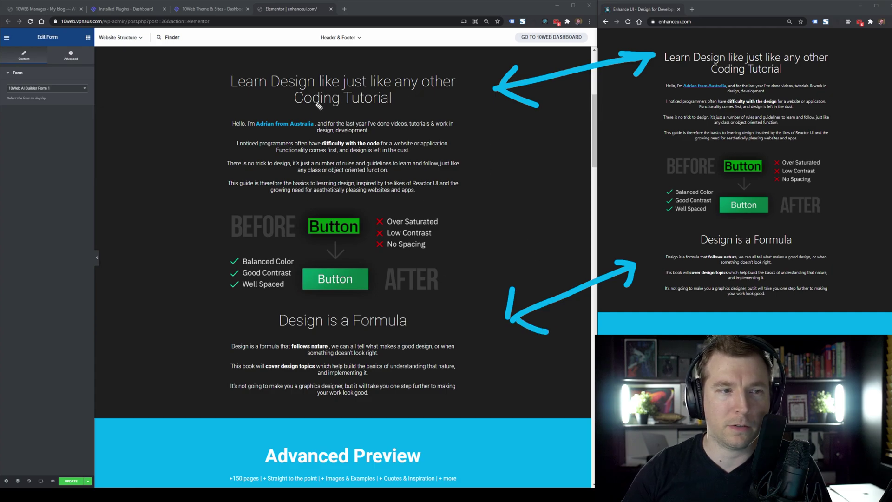
mouse_move(441, 97)
mouse_down()
mouse_move(490, 105)
mouse_move(430, 93)
mouse_up()
drag(430, 93, 449, 110)
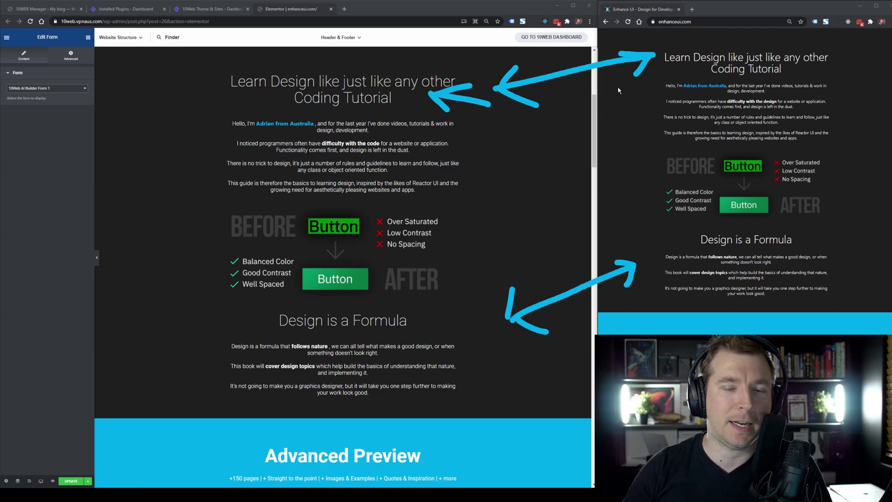
key(e)
drag(463, 129, 637, 106)
mouse_move(466, 129)
mouse_down()
mouse_move(484, 110)
mouse_move(483, 149)
mouse_up()
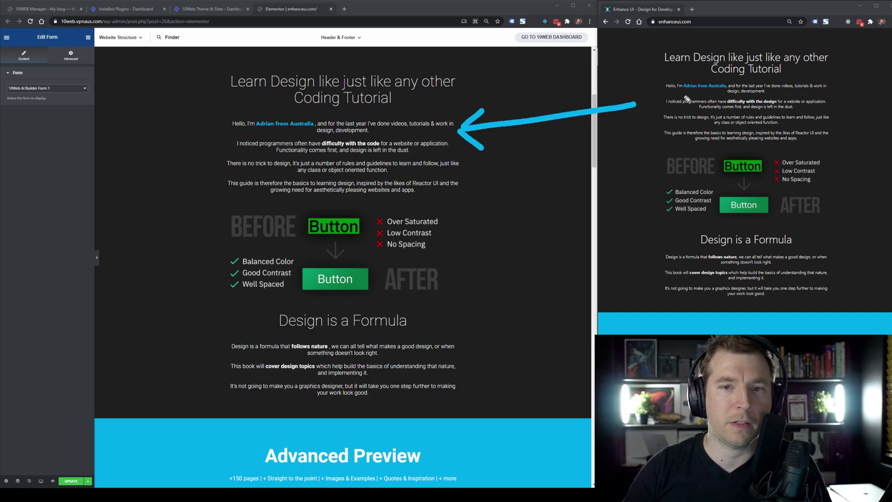
drag(682, 94, 728, 93)
drag(252, 132, 319, 134)
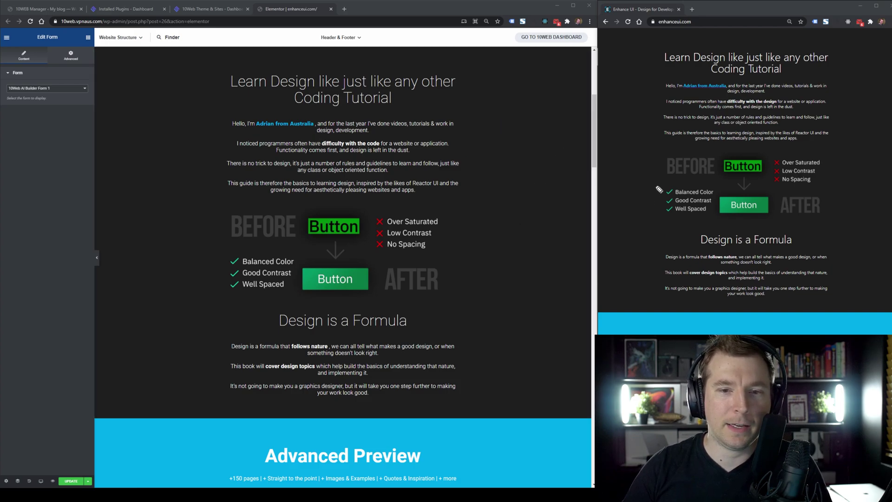
mouse_move(639, 189)
mouse_down()
mouse_move(448, 246)
mouse_move(491, 254)
mouse_up()
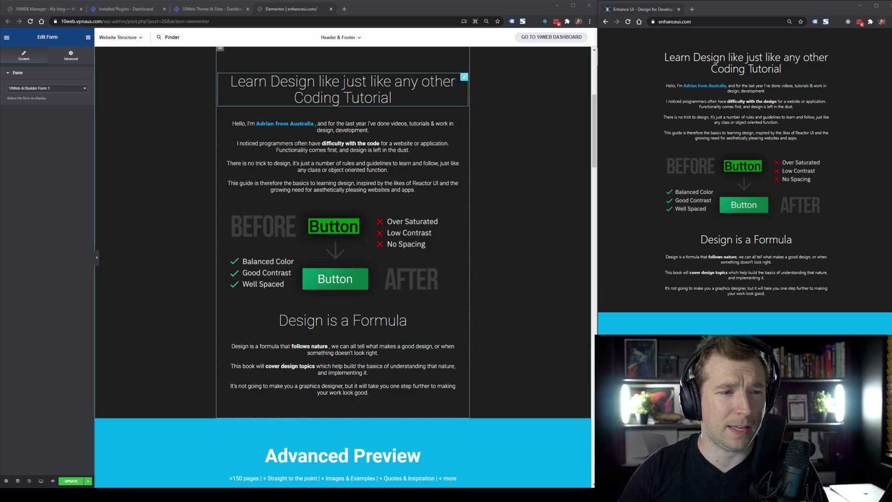
Replace the word 'Coding' with 'Development' in the intro heading.
click(321, 101)
double_click(321, 99)
text(dES)
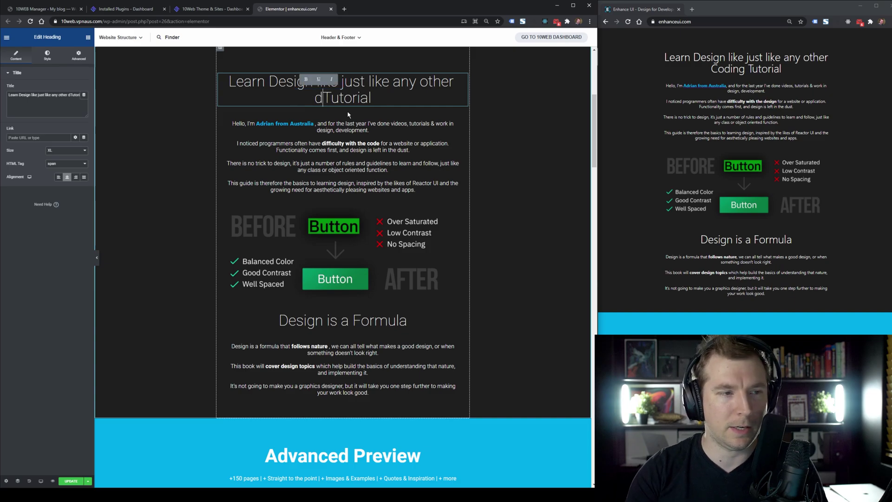
key(BackSpace)
key(BackSpace)
key(BackSpace)
text(Development)
click(415, 169)
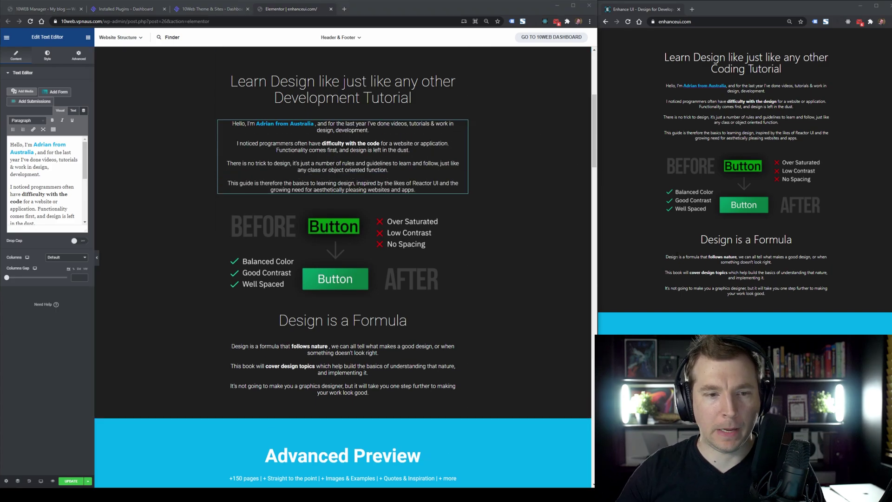
Scroll the Elementor preview and the original site down to their Advanced Preview sections.
scroll(594, 132, down, 1)
drag(594, 131, 590, 186)
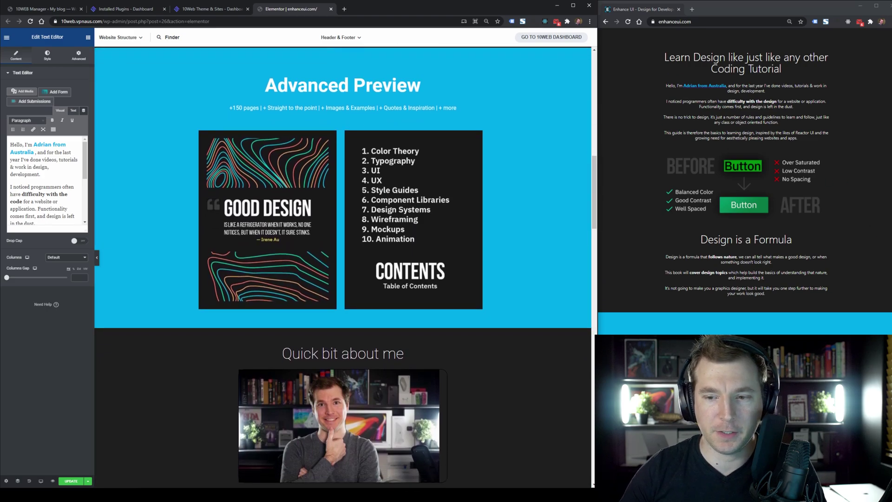
scroll(745, 186, down, 5)
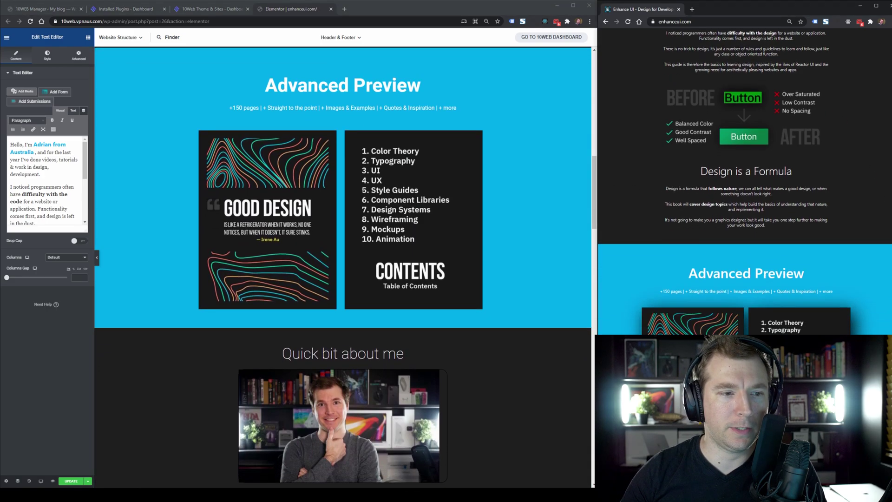
scroll(888, 251, down, 3)
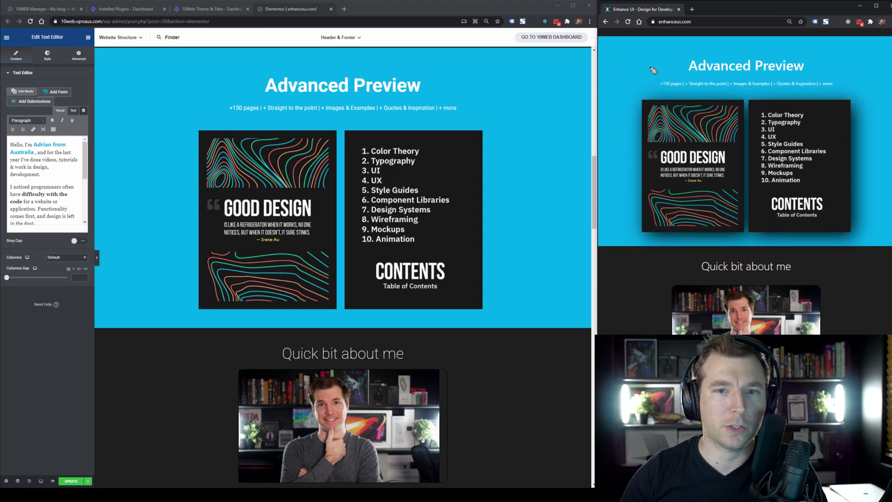
click(511, 74)
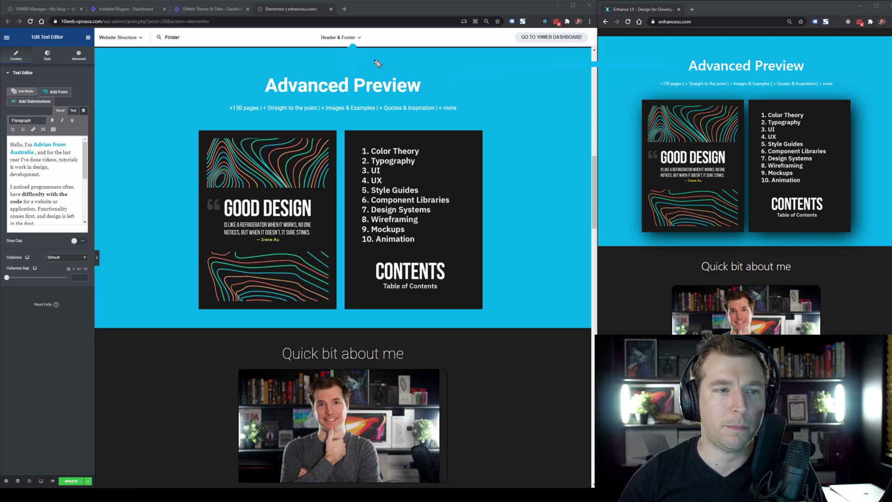
Mark the CONTENTS cover, the 10. Animation entry and the GOOD DESIGN cover spacing on both pages.
mouse_move(462, 136)
mouse_down()
mouse_move(467, 177)
mouse_move(432, 139)
mouse_move(325, 217)
mouse_move(363, 261)
mouse_move(446, 219)
mouse_move(288, 139)
mouse_move(325, 168)
mouse_up()
key(Escape)
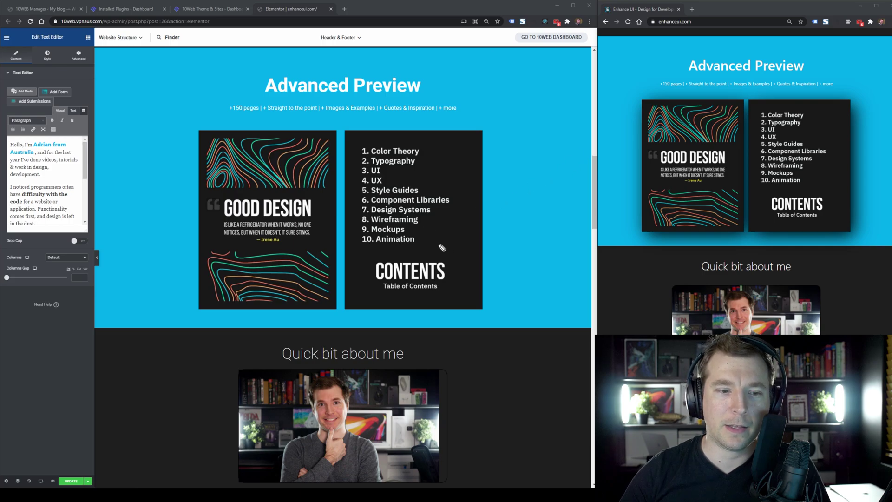
mouse_move(435, 240)
mouse_down()
mouse_move(478, 239)
mouse_move(468, 249)
mouse_up()
mouse_move(812, 183)
mouse_down()
mouse_move(843, 182)
mouse_move(837, 193)
mouse_up()
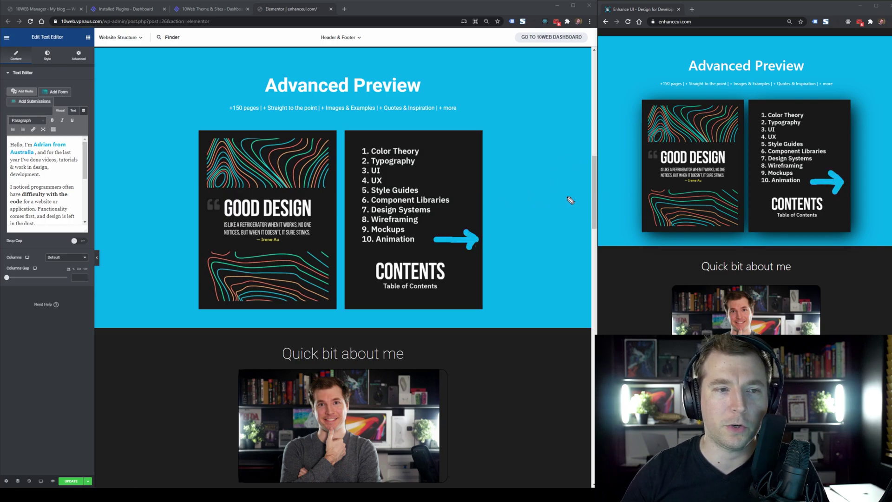
key(e)
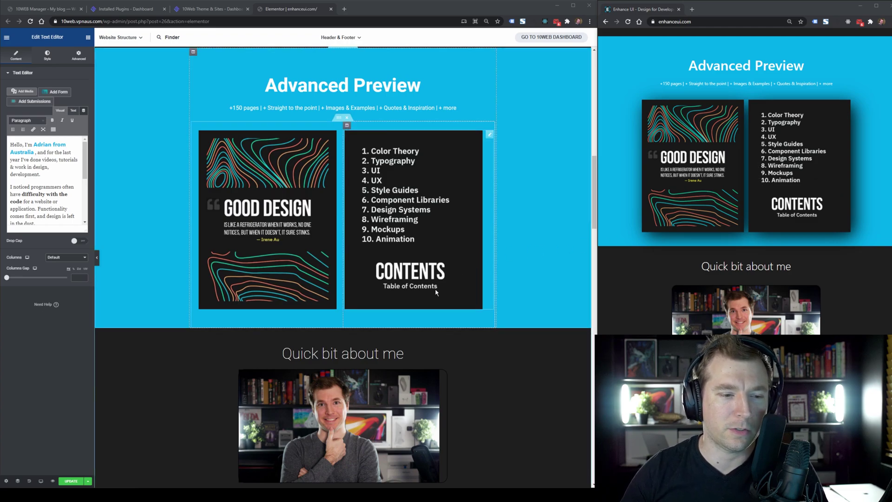
mouse_move(739, 234)
mouse_down()
mouse_move(744, 246)
mouse_move(732, 235)
mouse_up()
drag(327, 348, 323, 317)
mouse_move(357, 284)
mouse_down()
mouse_move(360, 306)
mouse_move(372, 294)
mouse_up()
key(Escape)
Scroll both pages to Quick bit about me and point arrows at each version's photo.
scroll(532, 314, down, 6)
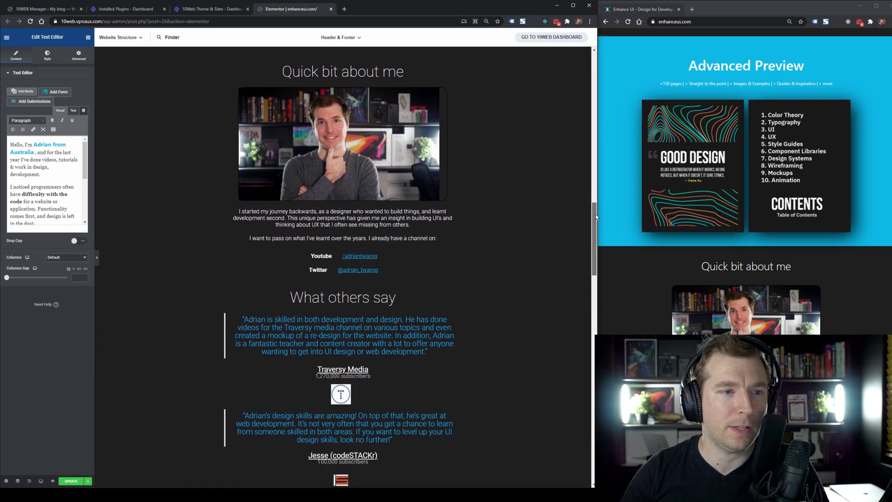
scroll(743, 186, down, 5)
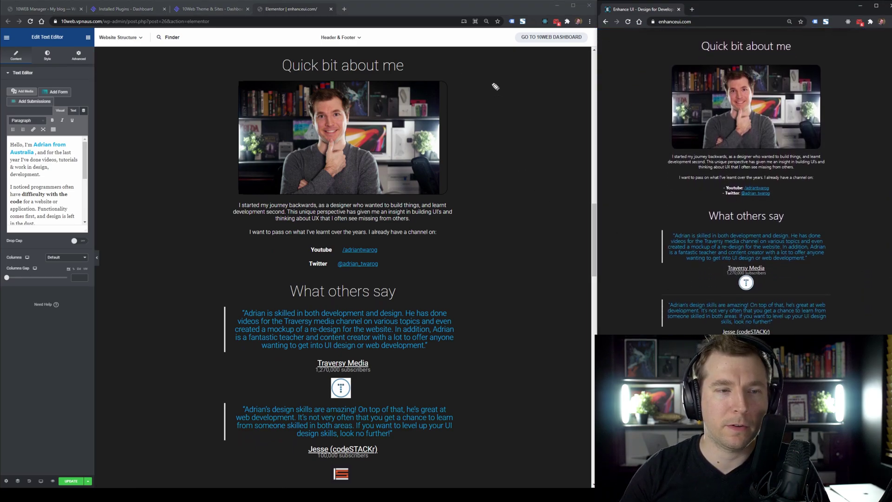
mouse_move(452, 135)
mouse_down()
mouse_move(529, 110)
mouse_move(491, 143)
mouse_up()
mouse_move(614, 111)
mouse_down()
mouse_move(670, 108)
mouse_move(660, 120)
mouse_up()
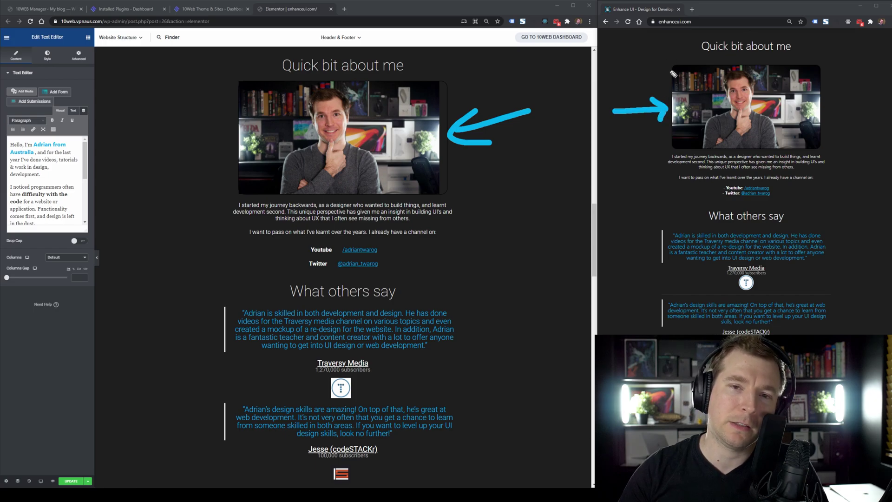
Mark the photo corners, rounded in the original and square in the rebuilt page.
mouse_move(663, 73)
mouse_down()
mouse_move(665, 53)
mouse_move(679, 58)
mouse_up()
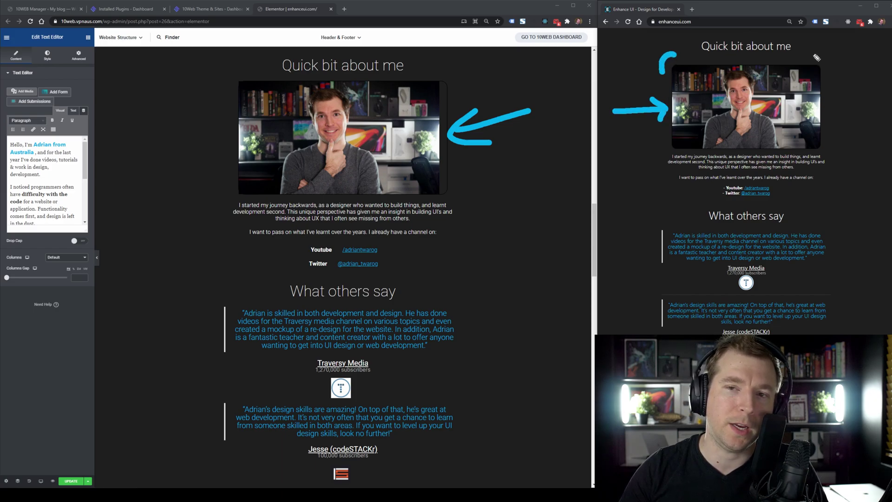
drag(812, 55, 832, 63)
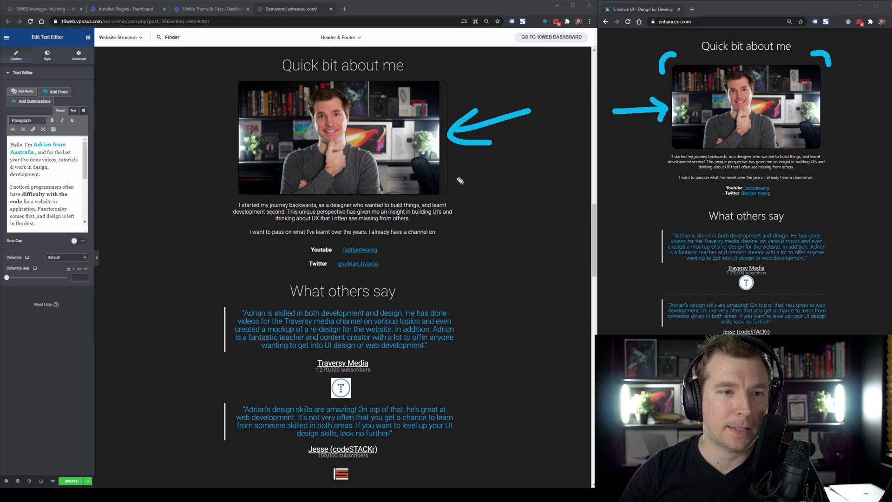
mouse_move(458, 176)
mouse_down()
mouse_move(456, 203)
mouse_move(434, 206)
mouse_up()
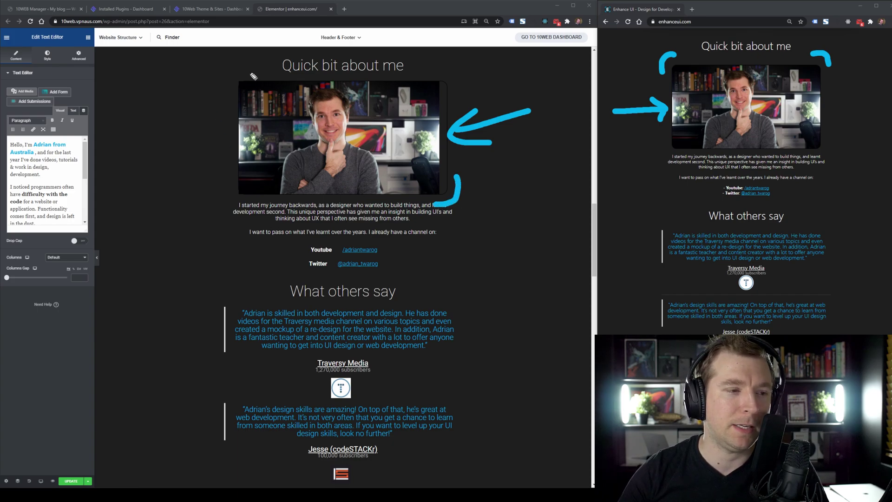
mouse_move(439, 65)
mouse_down()
mouse_move(467, 79)
mouse_move(465, 87)
mouse_up()
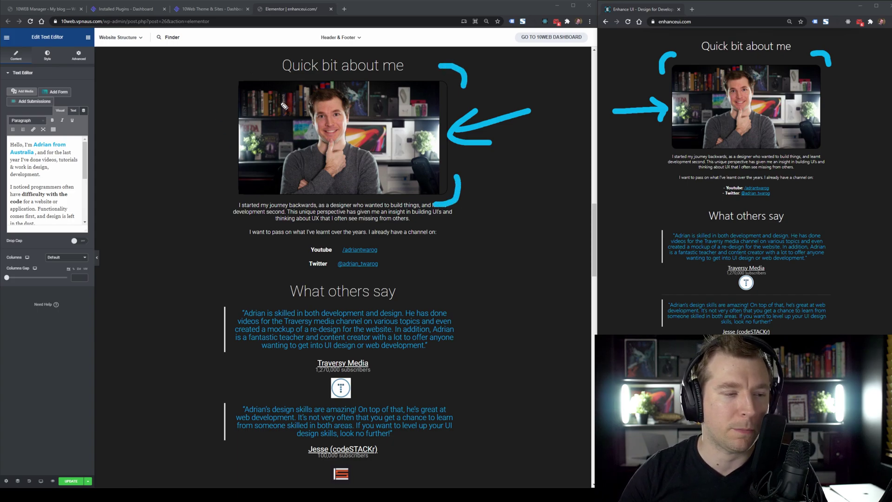
mouse_move(217, 82)
mouse_down()
mouse_move(237, 88)
mouse_move(227, 97)
mouse_up()
drag(201, 189, 234, 191)
drag(221, 181, 233, 205)
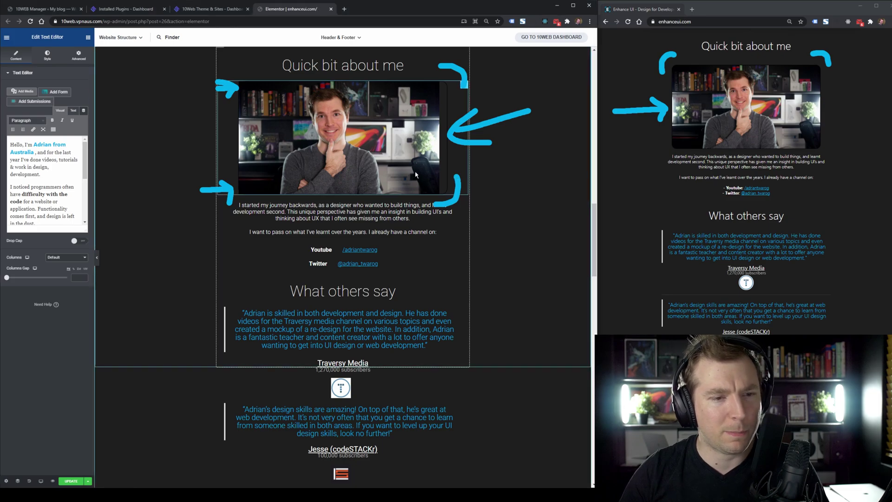
Open the about-me photo's Style settings and point at the original's text and Youtube/Twitter links.
click(374, 165)
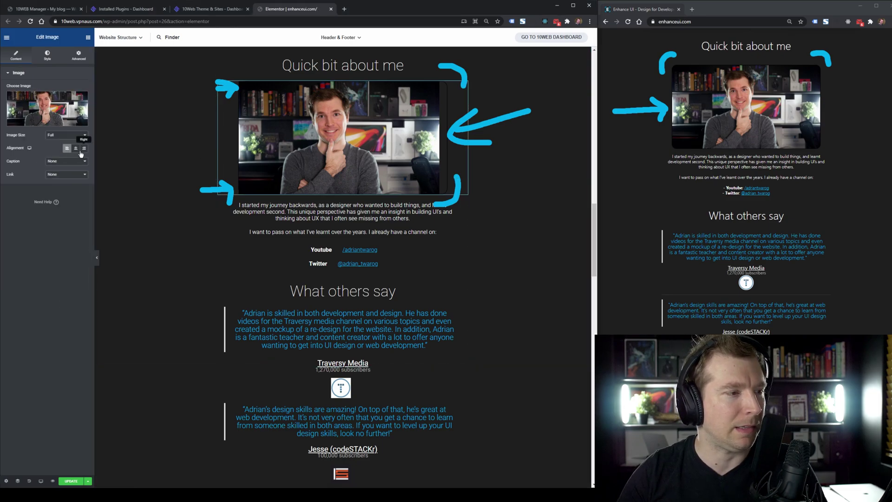
click(56, 61)
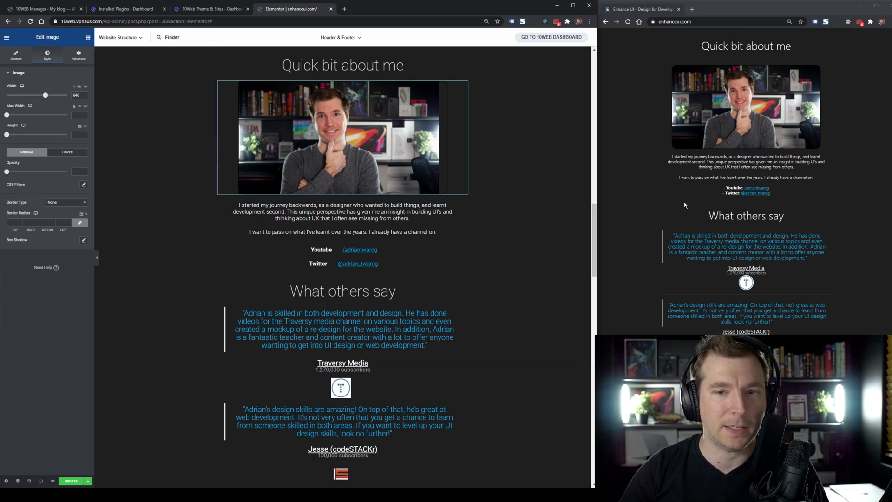
mouse_move(620, 180)
mouse_down()
mouse_move(665, 162)
mouse_move(656, 188)
mouse_up()
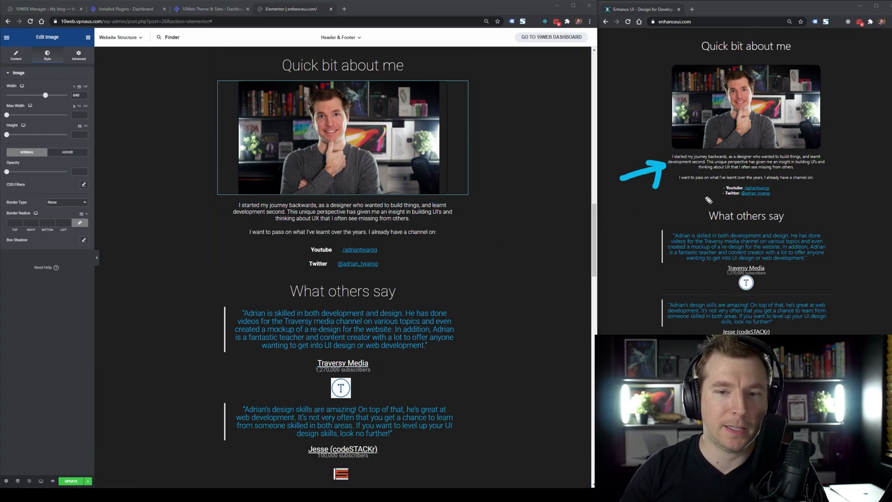
drag(708, 200, 638, 204)
drag(692, 183, 699, 204)
Mark the What others say heading and Traversy Media quote on both pages.
mouse_move(610, 251)
mouse_down()
mouse_move(659, 251)
mouse_move(652, 268)
mouse_up()
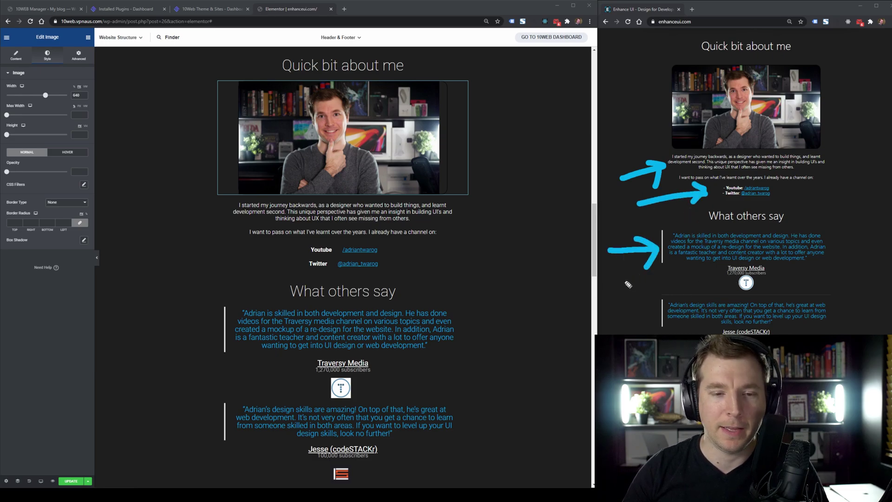
drag(438, 293, 521, 204)
drag(437, 258, 481, 281)
drag(443, 384, 515, 319)
mouse_move(435, 365)
mouse_down()
mouse_move(458, 394)
mouse_move(469, 390)
mouse_up()
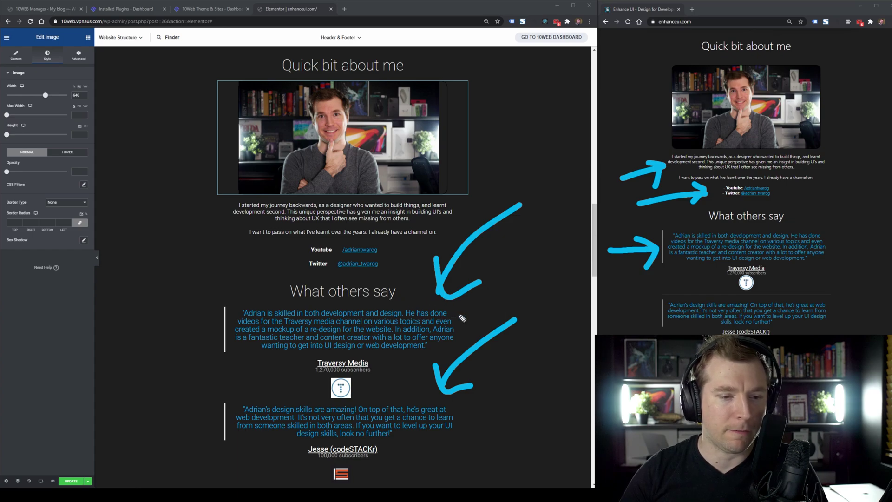
drag(462, 319, 531, 281)
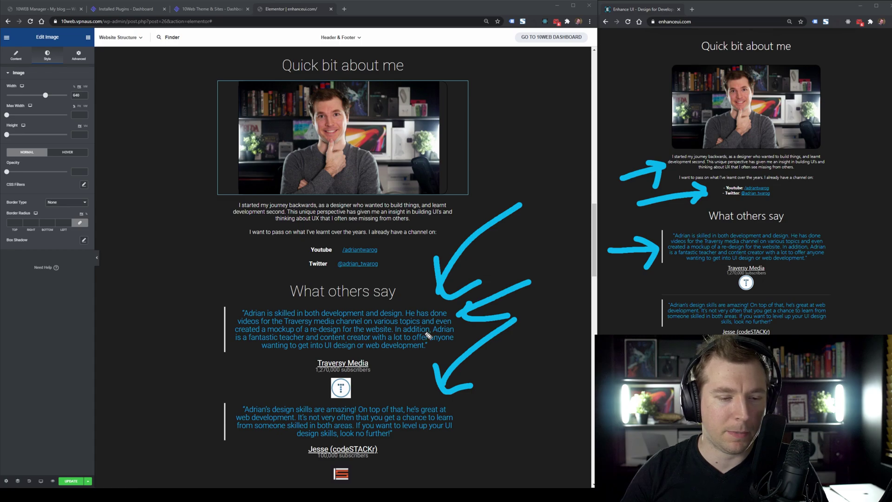
Scroll further and mark the original's Traversy Media logo and the rebuilt DevEd testimonial.
scroll(522, 253, down, 5)
scroll(727, 203, down, 4)
drag(622, 83, 724, 69)
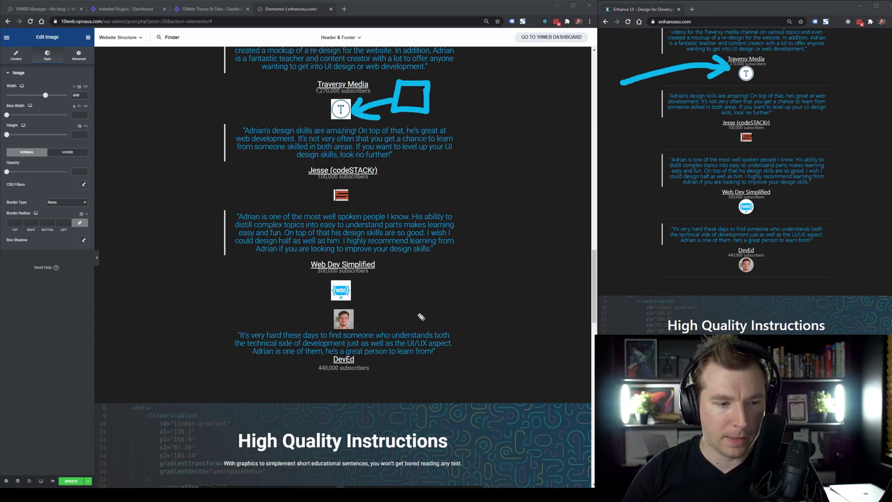
drag(422, 321, 482, 280)
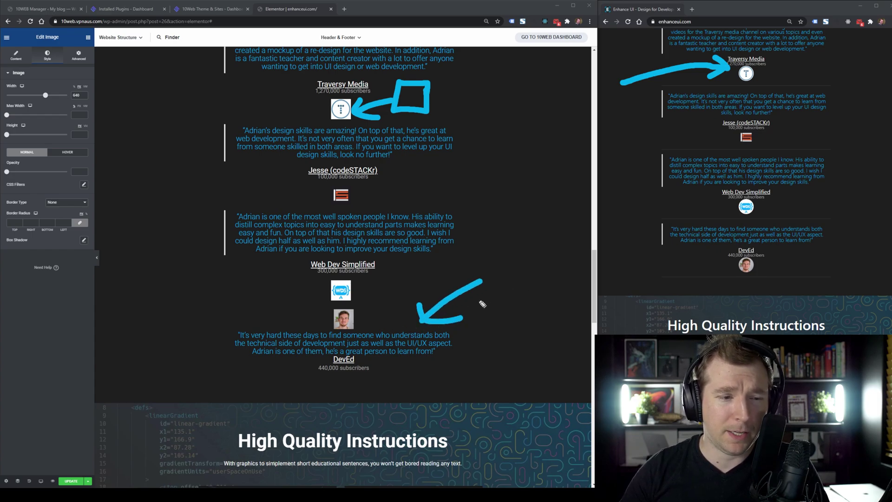
drag(362, 386, 395, 315)
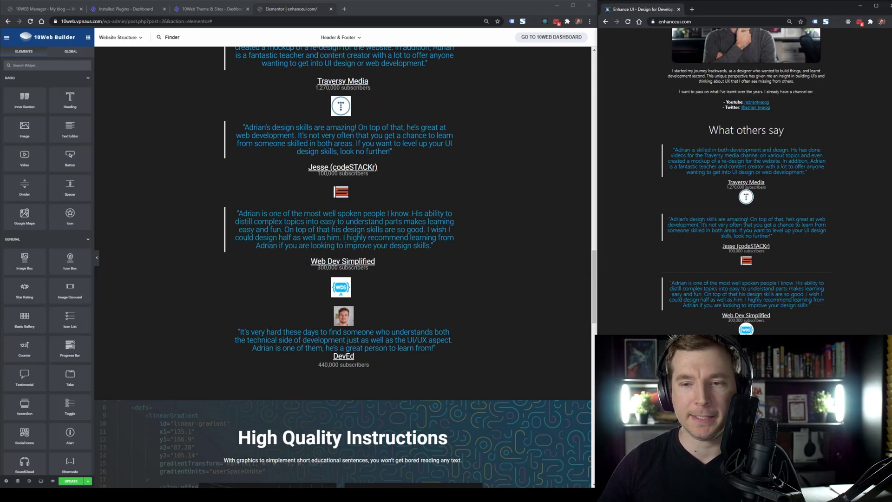
Bring High Quality Instructions into view and draw an arrow from the original to its rebuilt copy.
scroll(745, 181, down, 8)
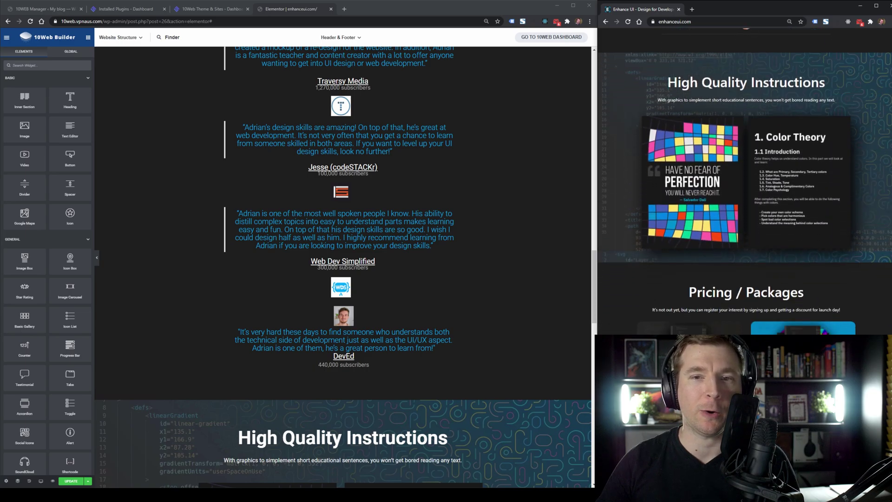
drag(595, 261, 597, 321)
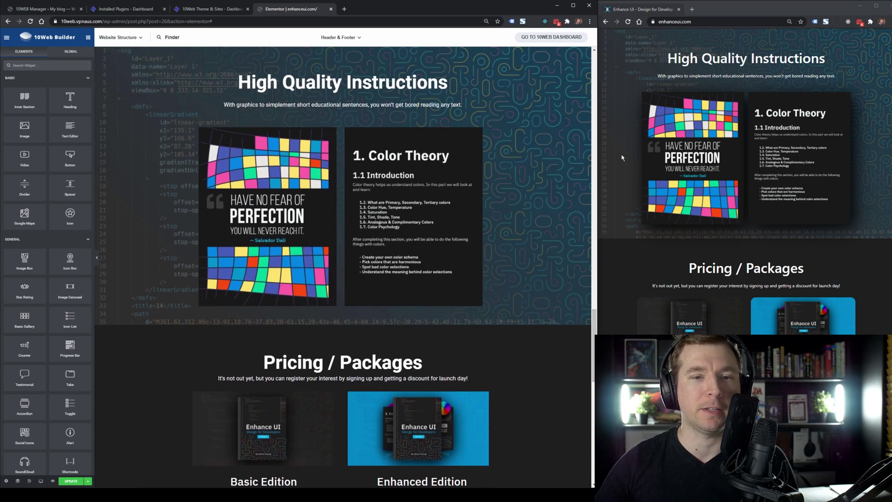
mouse_move(633, 118)
mouse_down()
mouse_move(521, 138)
mouse_move(553, 146)
mouse_up()
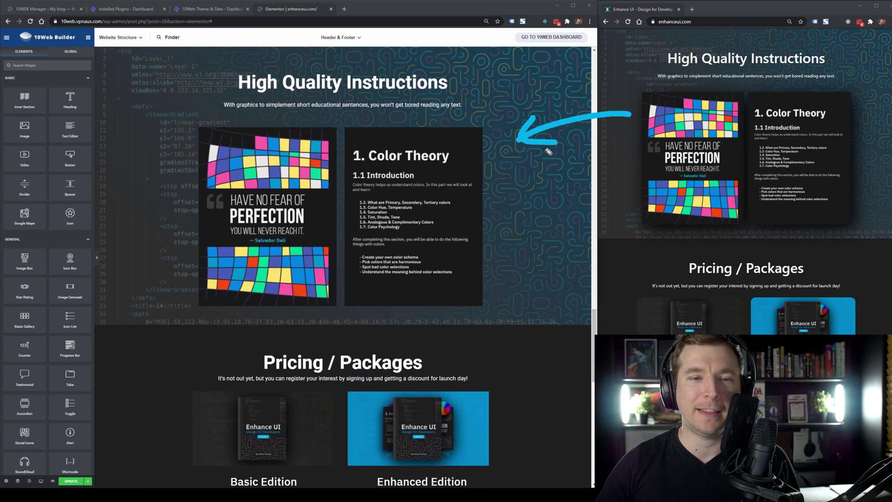
scroll(593, 317, up, 2)
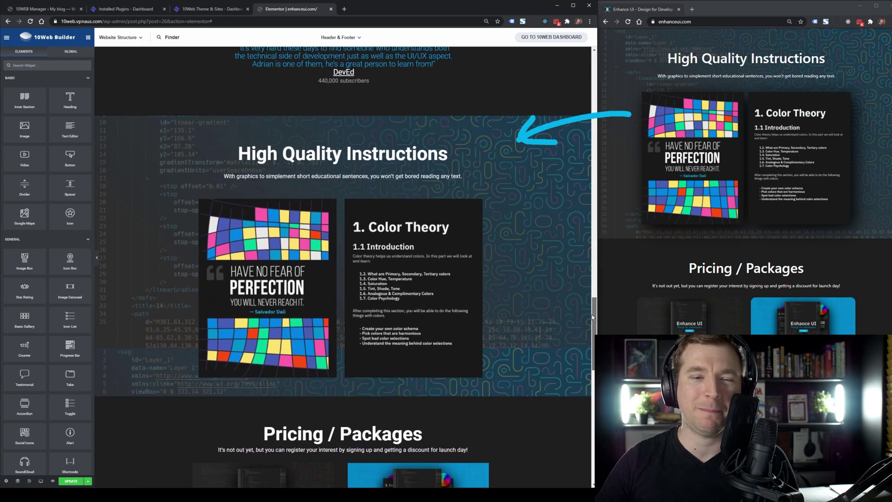
mouse_move(592, 319)
mouse_down()
mouse_move(595, 340)
mouse_move(596, 329)
mouse_up()
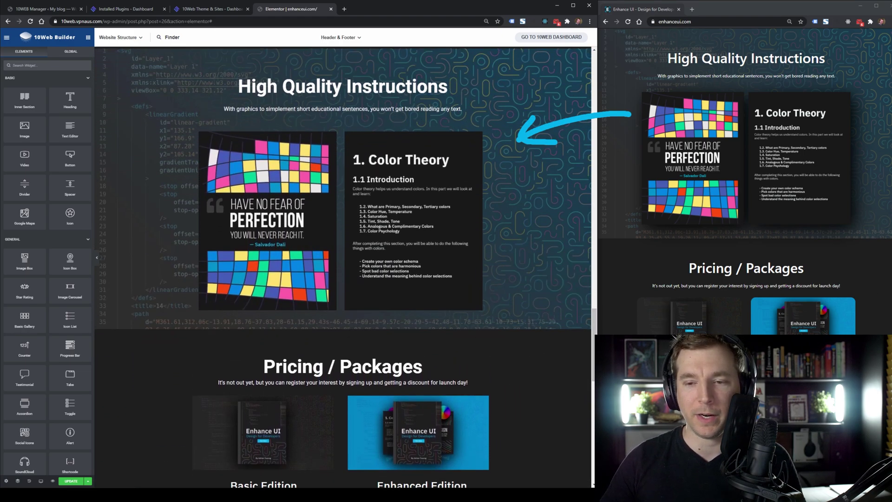
scroll(743, 177, up, 2)
scroll(743, 177, down, 2)
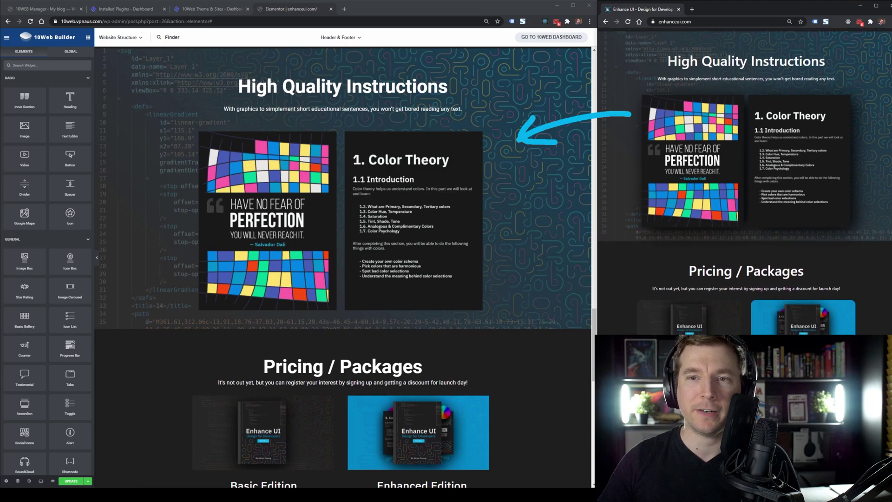
scroll(592, 330, up, 2)
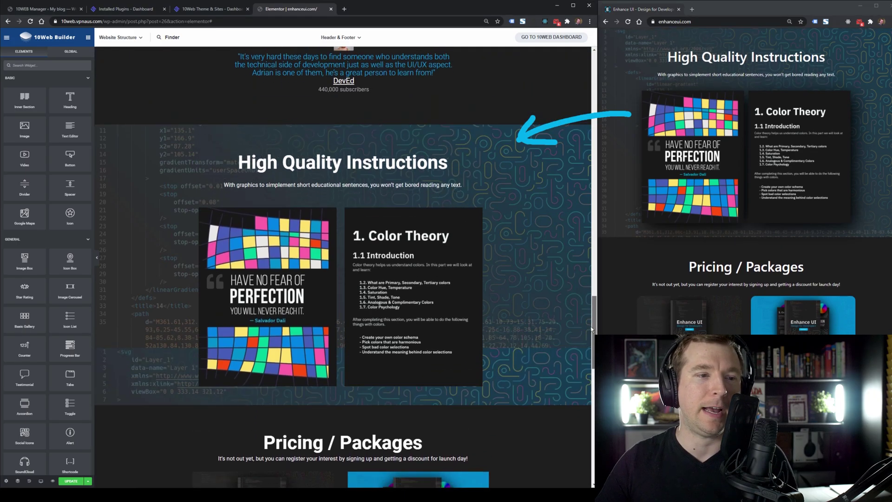
scroll(591, 330, down, 2)
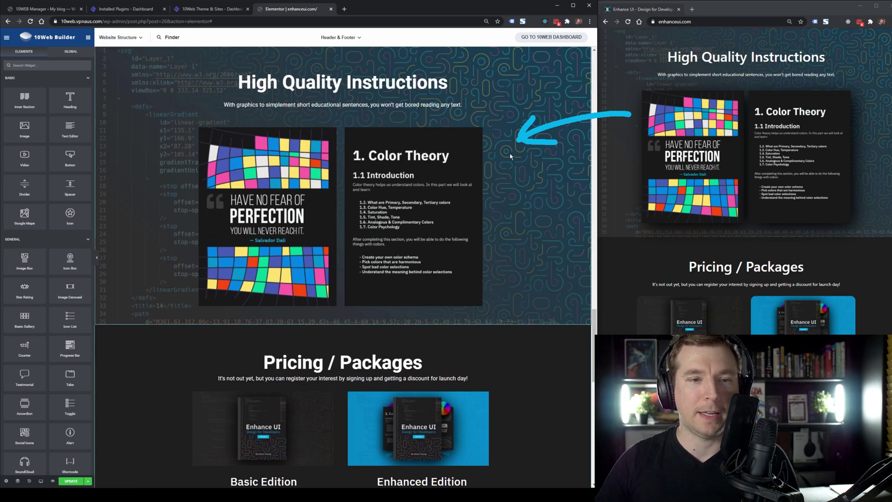
Clear the pen annotations and scroll the original site on toward Pricing / Packages.
key(ctrl+shift+1)
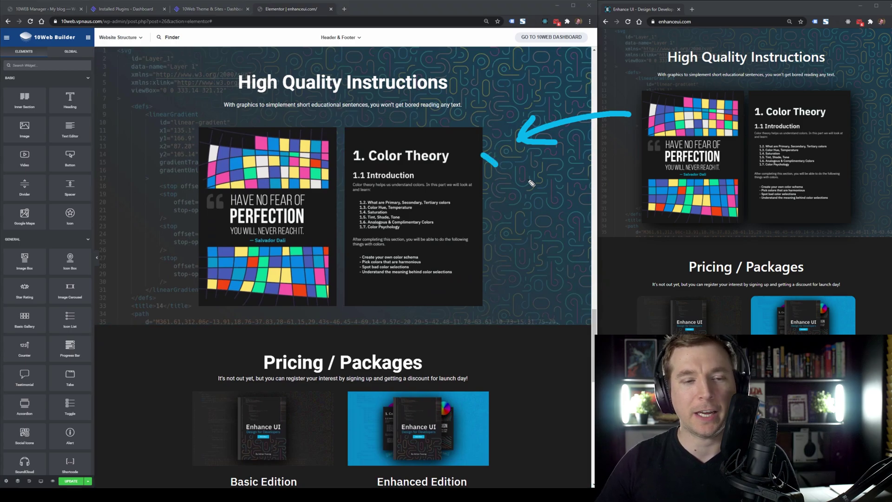
key(ctrl+shift+1)
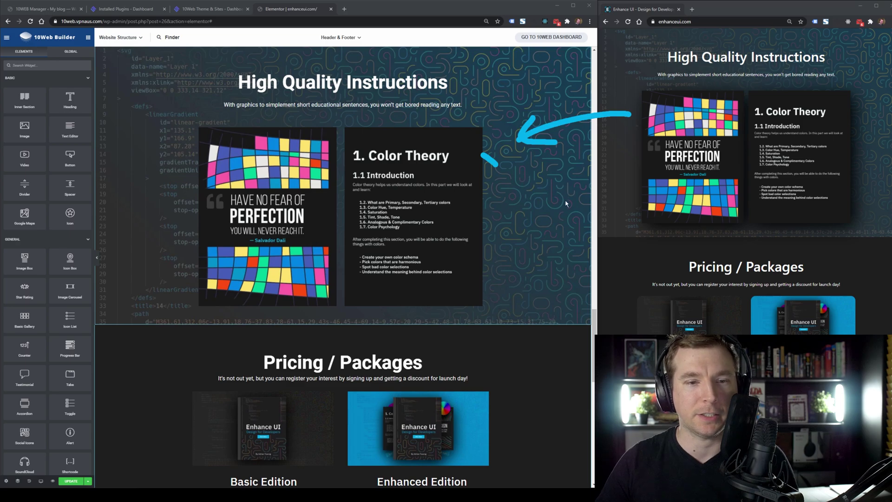
key(ctrl+shift+0)
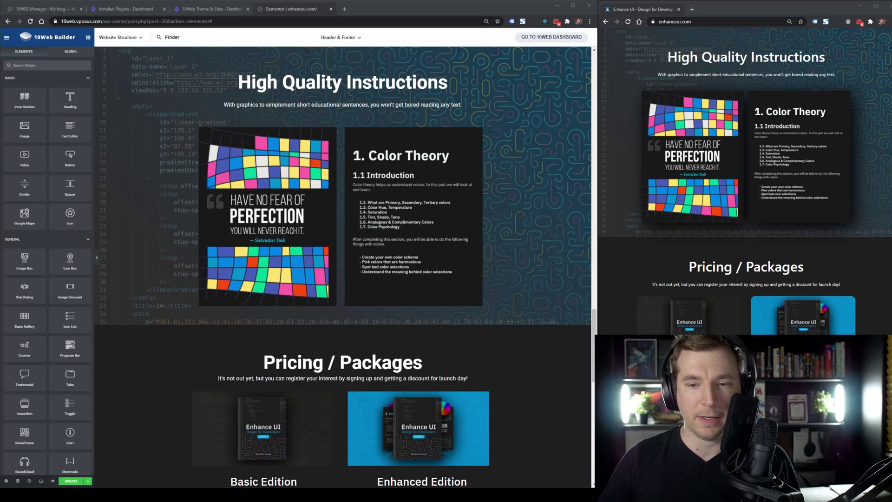
scroll(745, 181, down, 5)
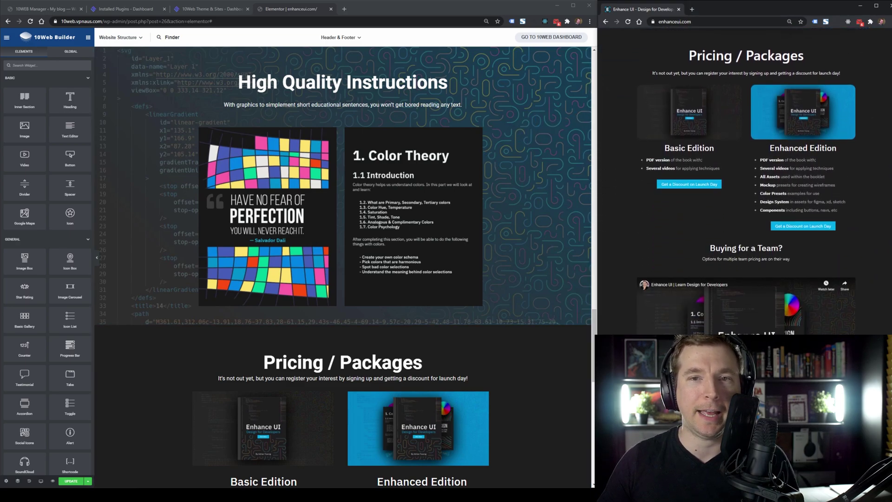
Mark both pages' Pricing / Packages discount buttons and Basic Edition feature lists, then clear the ink.
scroll(596, 330, down, 6)
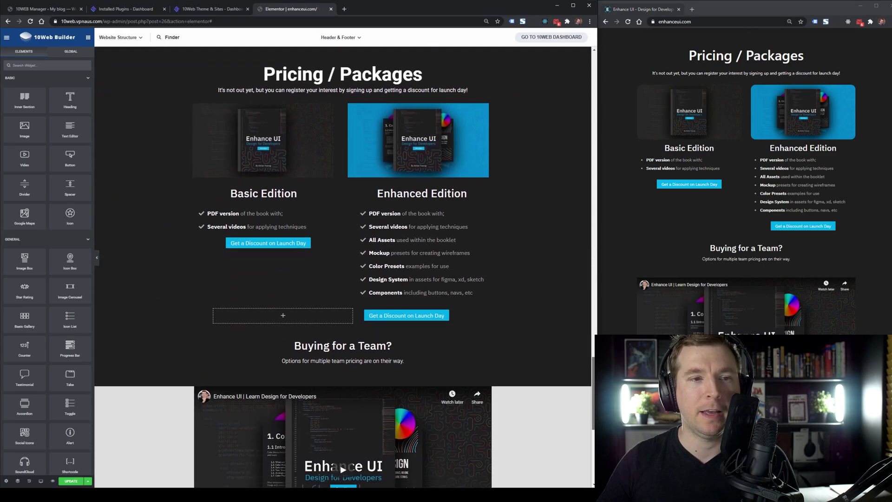
mouse_move(653, 212)
mouse_down()
mouse_move(518, 216)
mouse_move(569, 241)
mouse_up()
drag(667, 198, 712, 197)
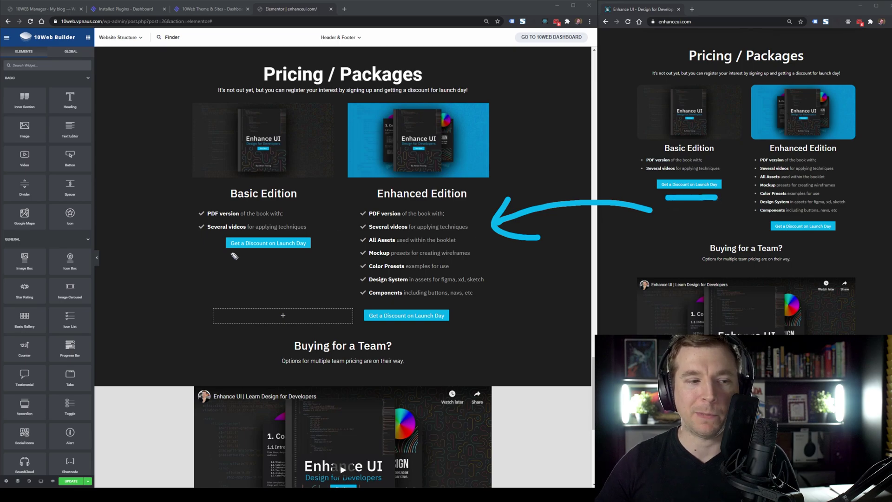
drag(230, 259, 318, 263)
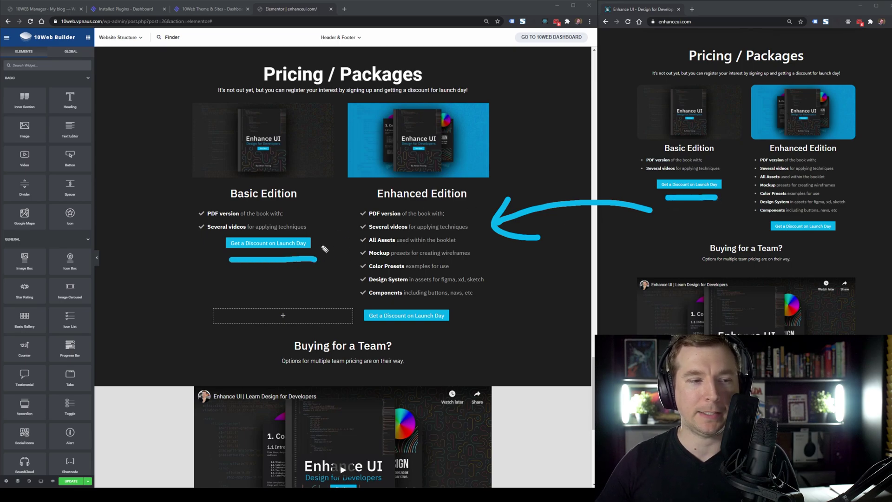
drag(149, 227, 200, 225)
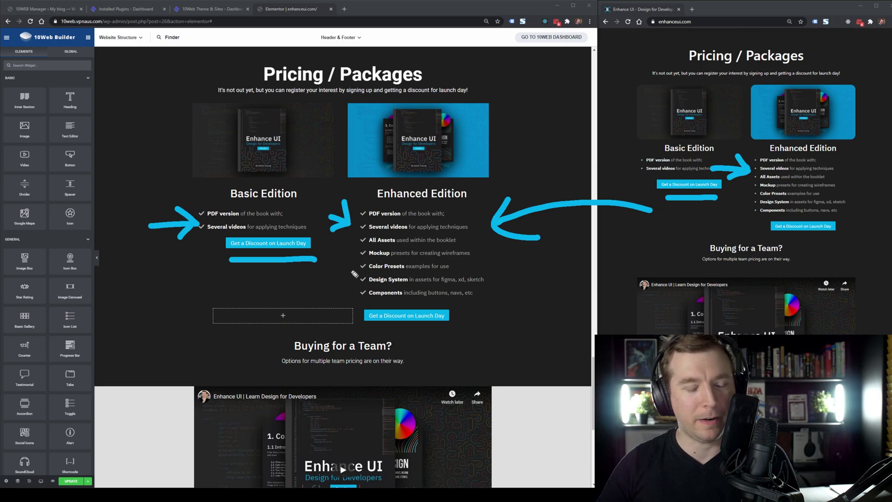
drag(346, 255, 347, 244)
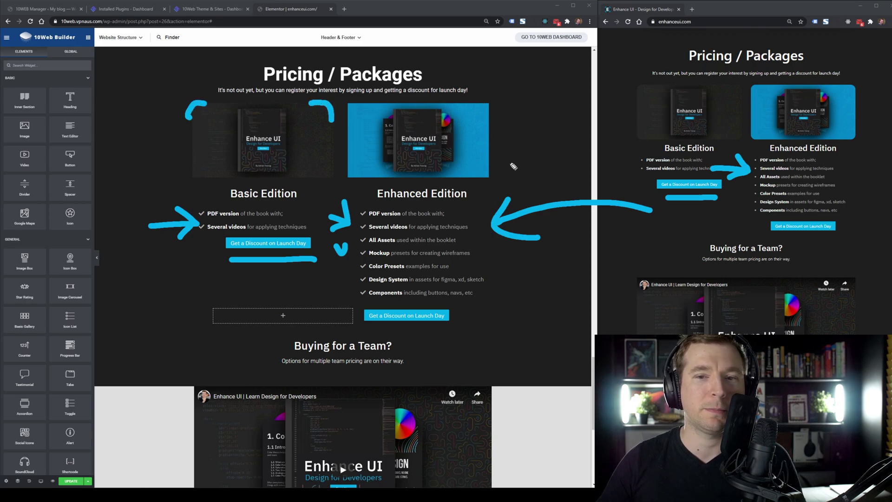
key(Escape)
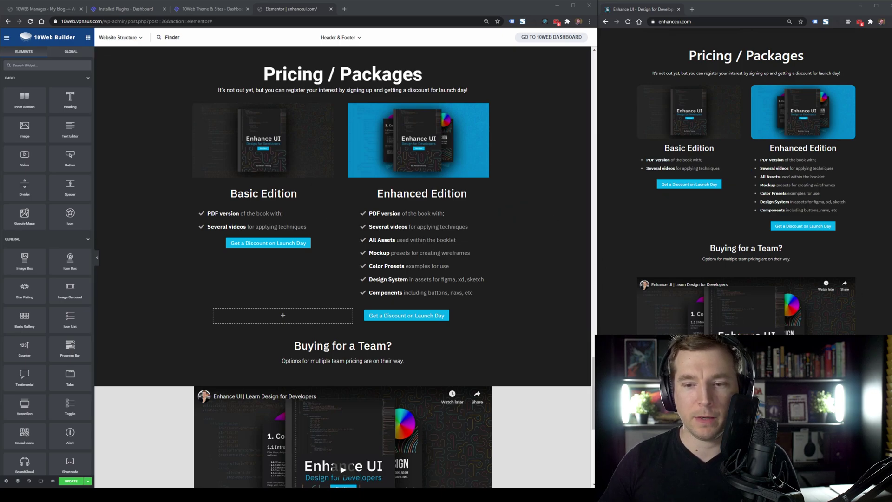
Scroll the rebuilt page down to its video and footer.
scroll(664, 317, down, 1)
scroll(344, 267, down, 2)
scroll(594, 390, down, 4)
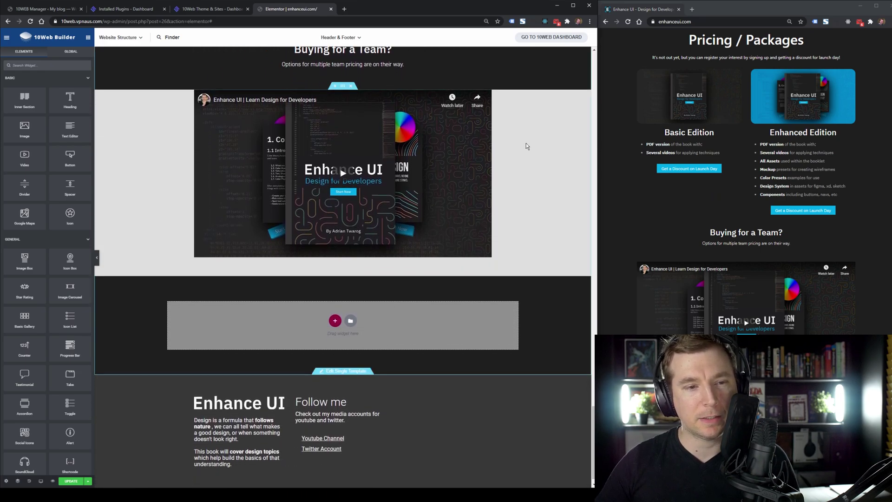
Show the GLOBAL widgets panel and the Settings / Navigate From Page menu, briefly opening the section picker.
drag(538, 66, 533, 120)
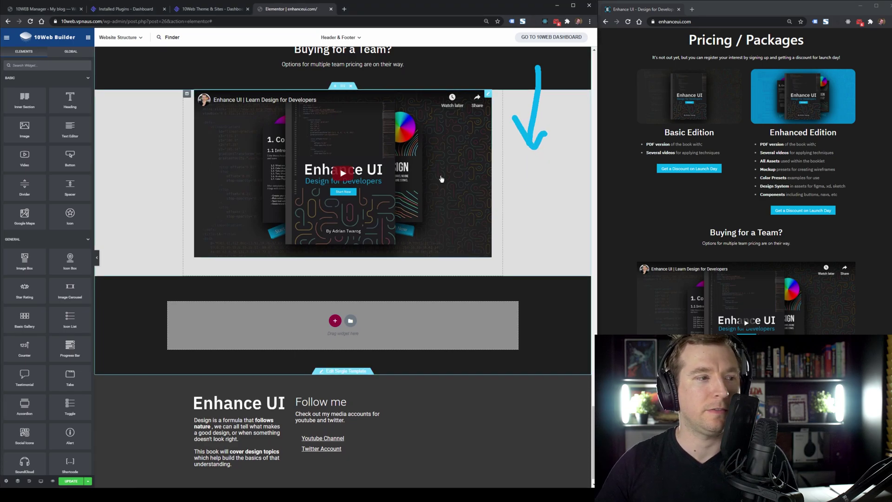
click(78, 53)
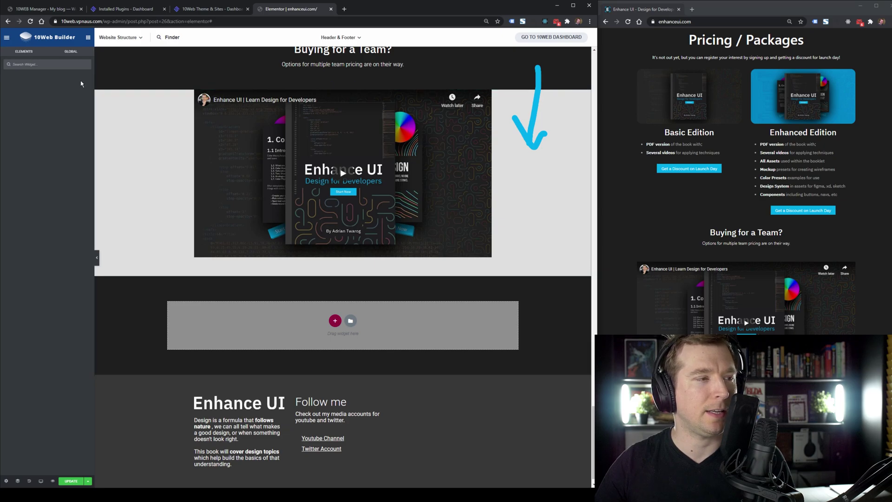
click(7, 38)
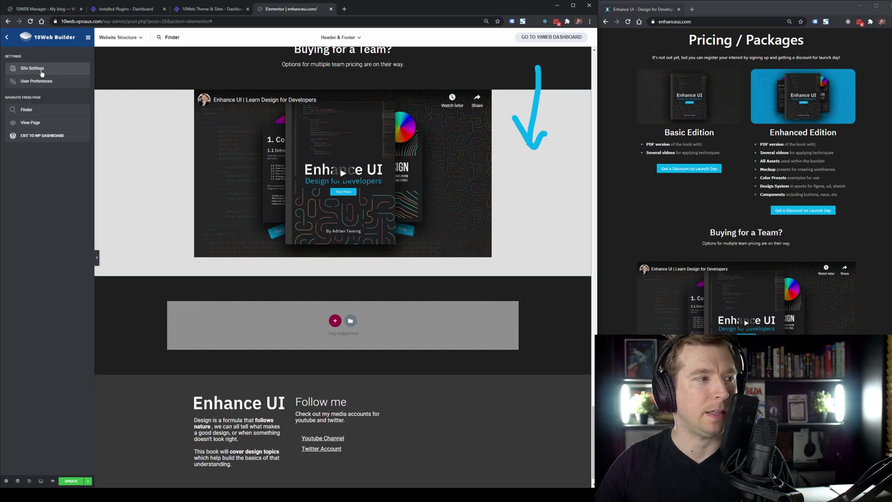
click(335, 321)
click(507, 313)
scroll(519, 366, down, 1)
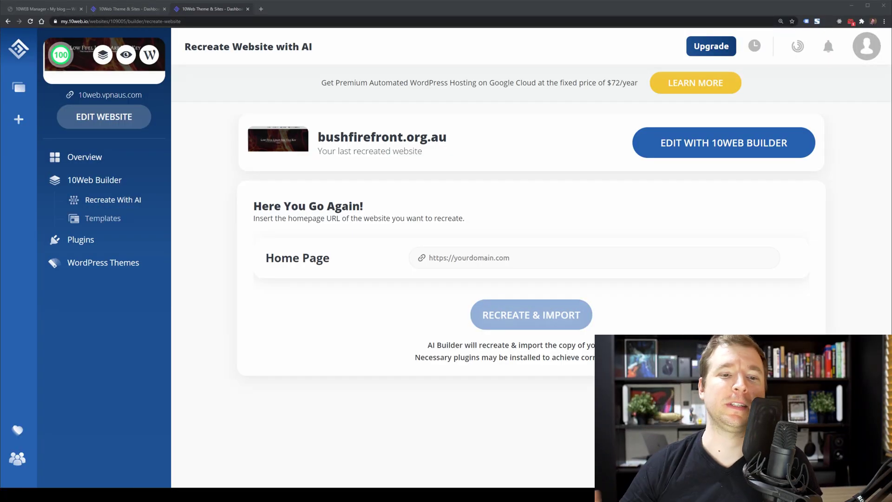
click(434, 257)
text(https://www.churchview.com.au/)
click(414, 301)
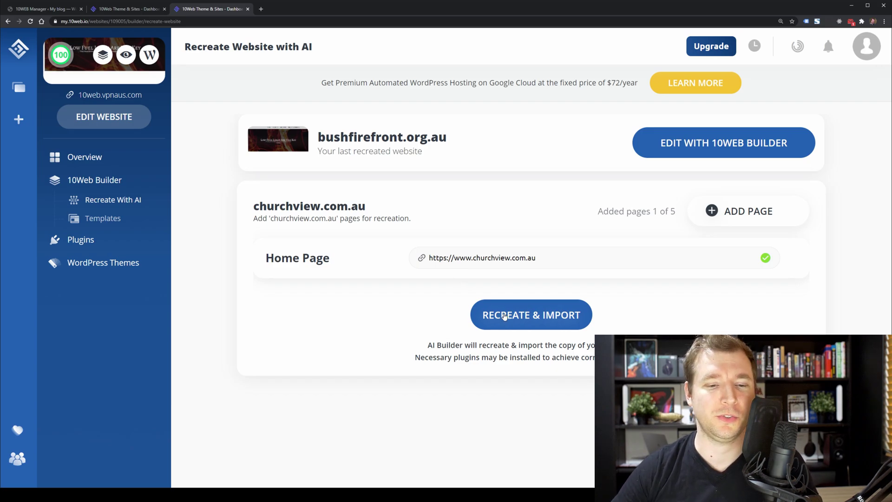
click(505, 316)
click(510, 312)
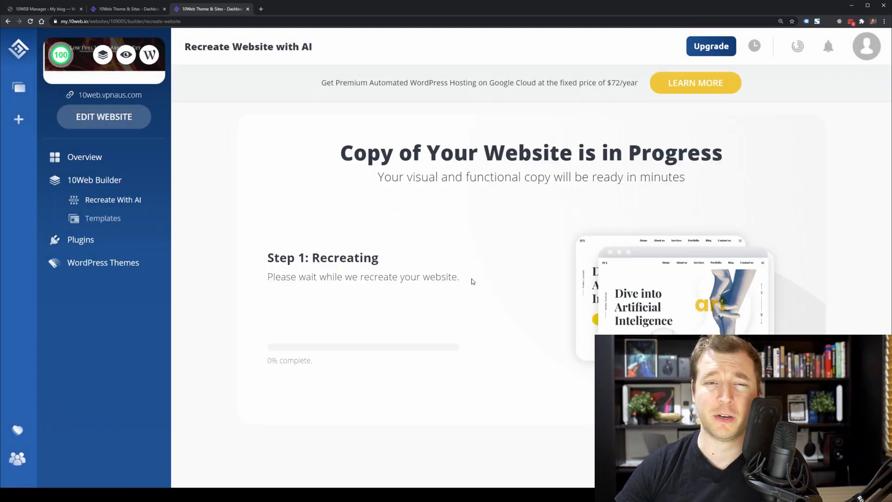
click(261, 9)
Load churchview.com.au and mark its navigation bar, logo and Cultivated. Crafted. Cherished. tagline.
text(churchview.com.au)
key(Return)
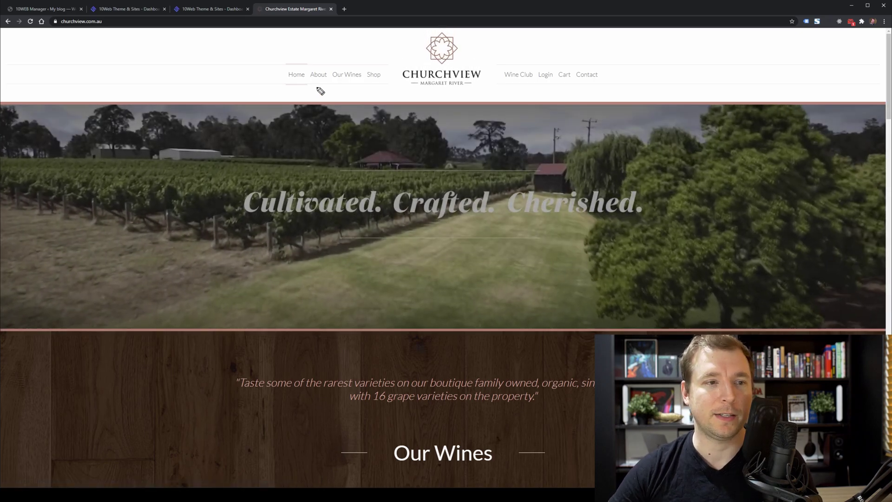
drag(275, 92, 616, 92)
mouse_move(437, 133)
mouse_down()
mouse_move(442, 100)
mouse_move(416, 114)
mouse_move(472, 111)
mouse_up()
mouse_move(189, 160)
mouse_down()
mouse_move(190, 179)
mouse_move(712, 237)
mouse_move(208, 162)
mouse_up()
key(e)
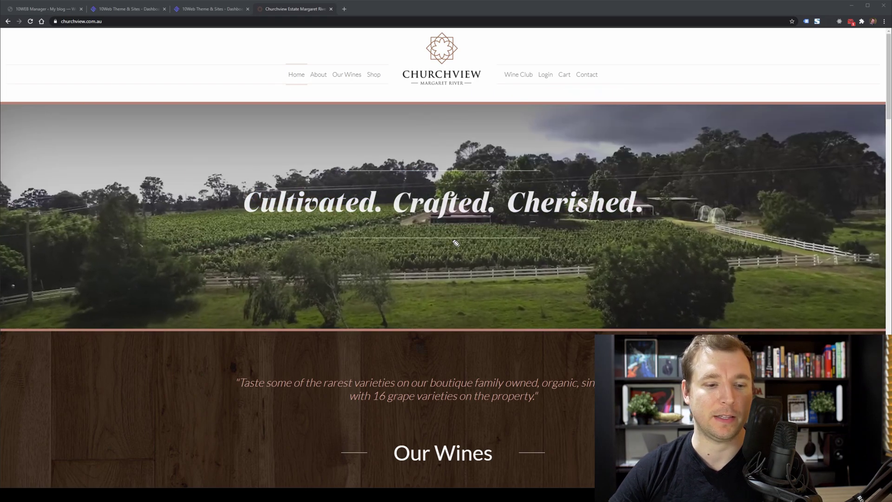
Scroll down and point arrows at THE BARTONDALE and ST JOHNS cards.
scroll(504, 243, down, 7)
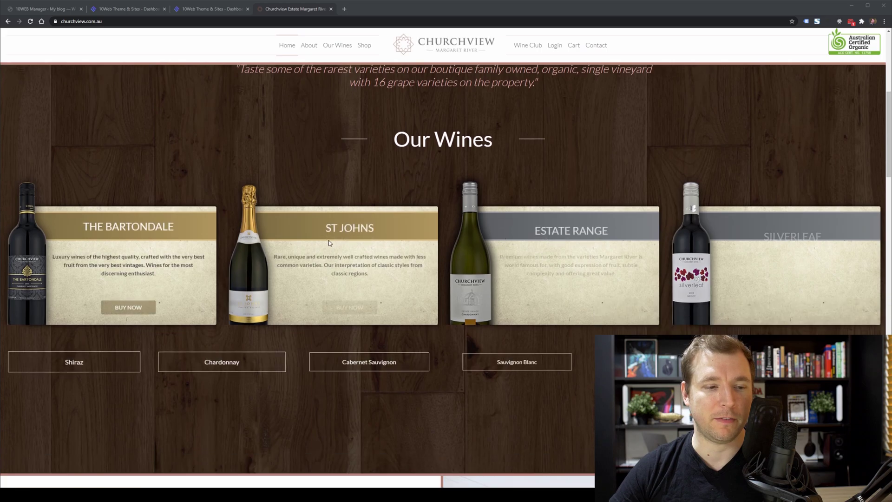
drag(247, 149, 196, 228)
mouse_move(190, 186)
mouse_down()
mouse_move(196, 228)
mouse_move(217, 215)
mouse_up()
drag(395, 158, 379, 205)
drag(379, 204, 400, 187)
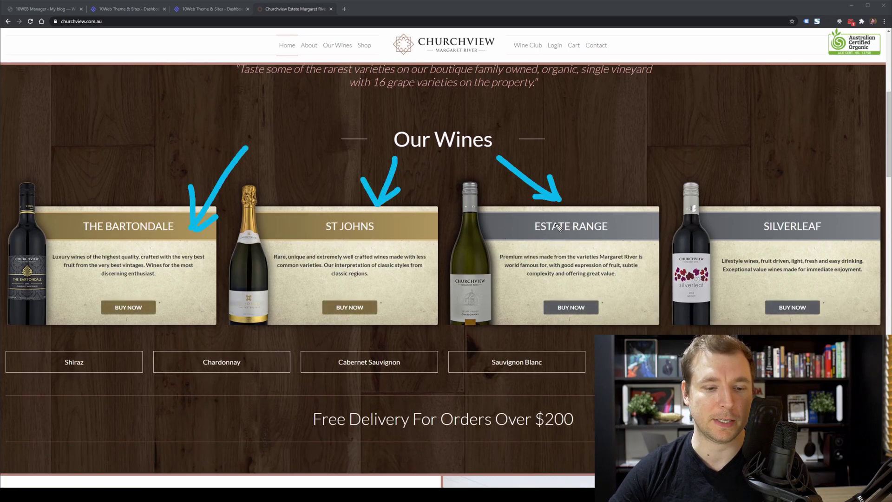
Scroll through the homepage, then narrow the Chrome window to mobile width.
scroll(558, 232, down, 12)
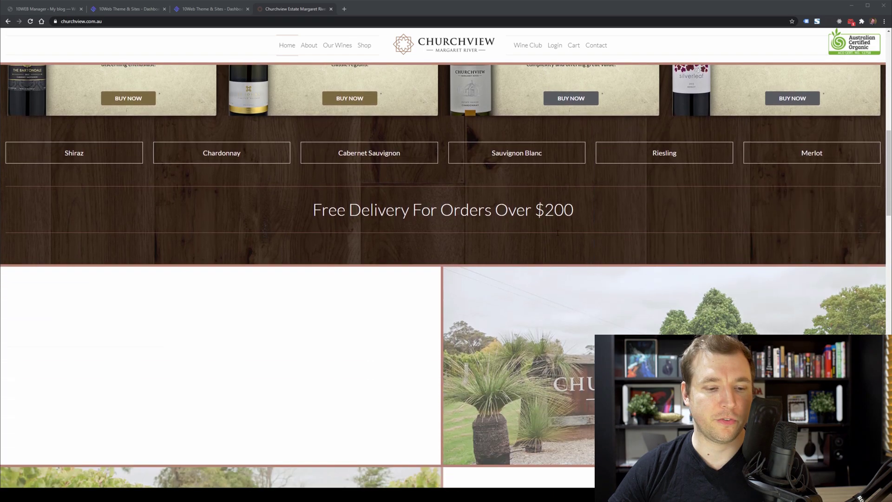
scroll(558, 233, down, 14)
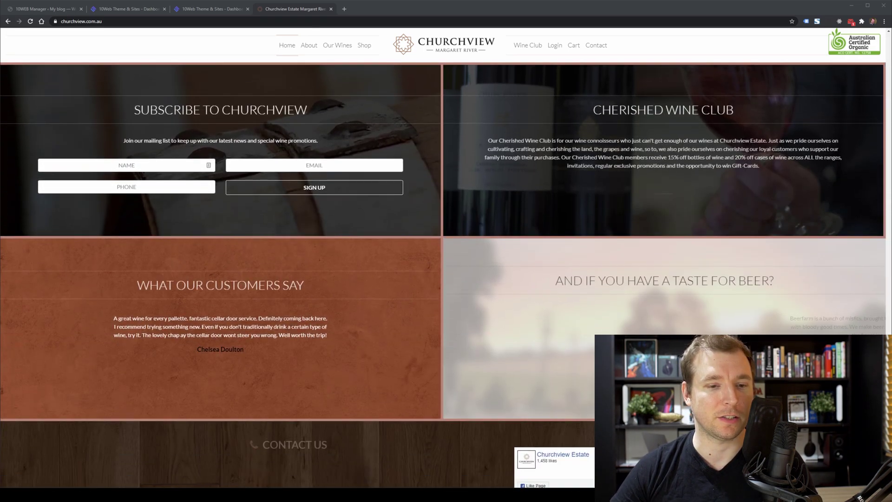
scroll(507, 246, down, 4)
scroll(508, 246, up, 5)
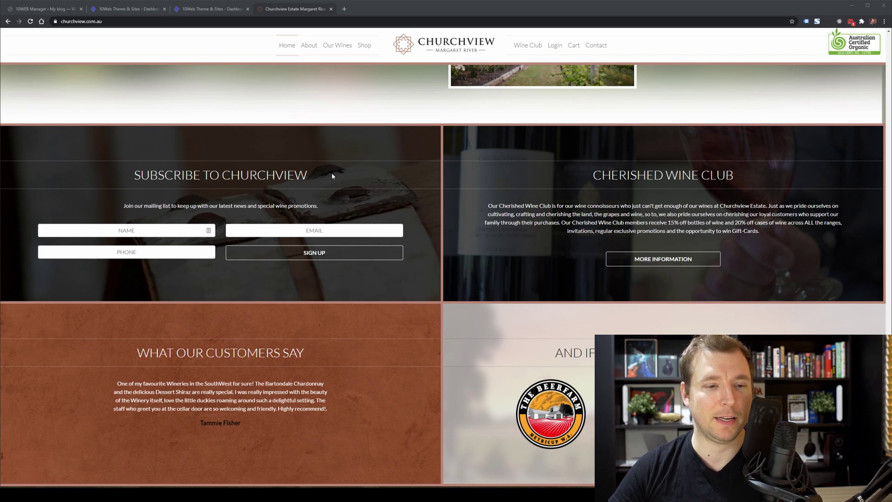
mouse_move(890, 237)
mouse_down()
mouse_move(176, 239)
mouse_move(533, 253)
mouse_move(889, 237)
mouse_up()
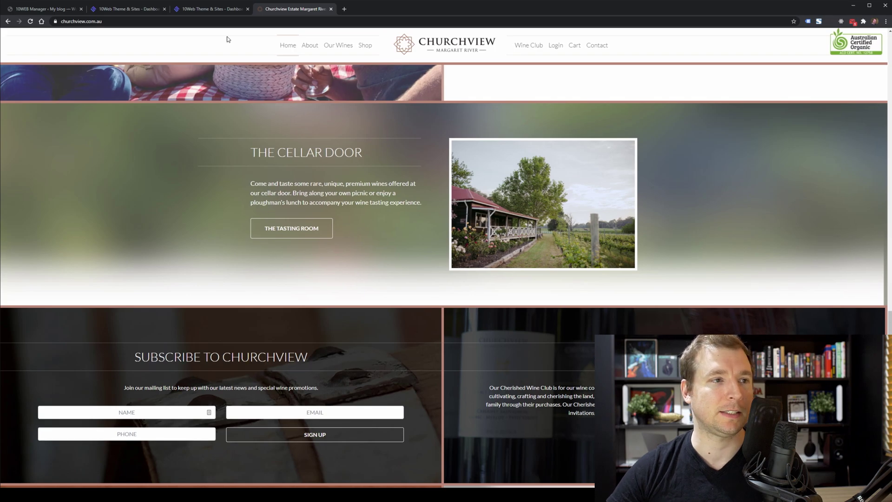
Load bushfirefront.org.au in a new tab beside the 10Web page and scroll its homepage.
click(208, 9)
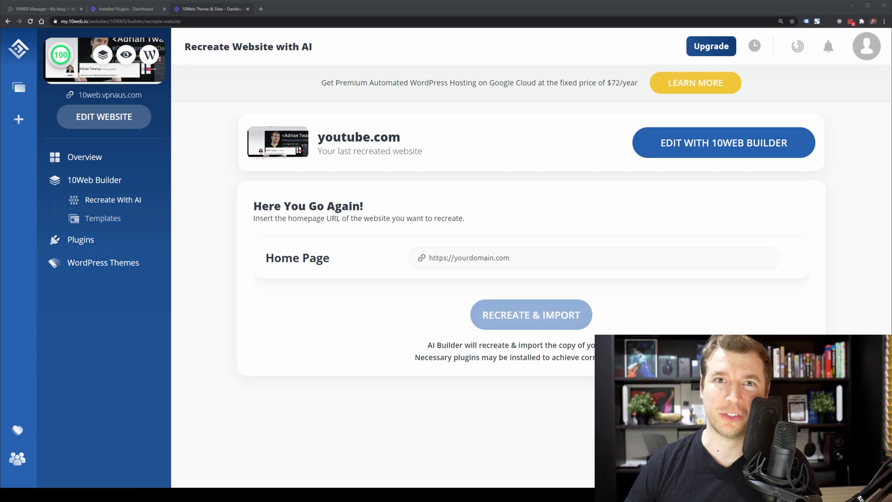
click(261, 9)
text(bushfirefront.org.au)
key(Return)
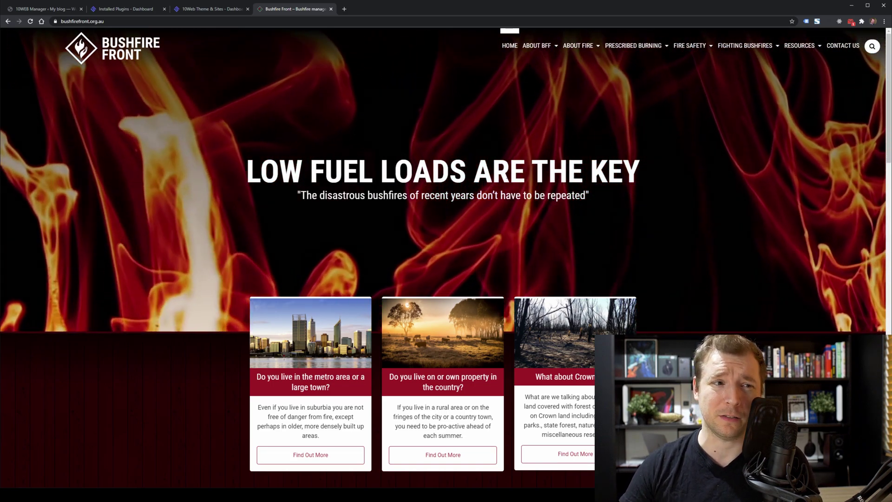
scroll(288, 224, down, 4)
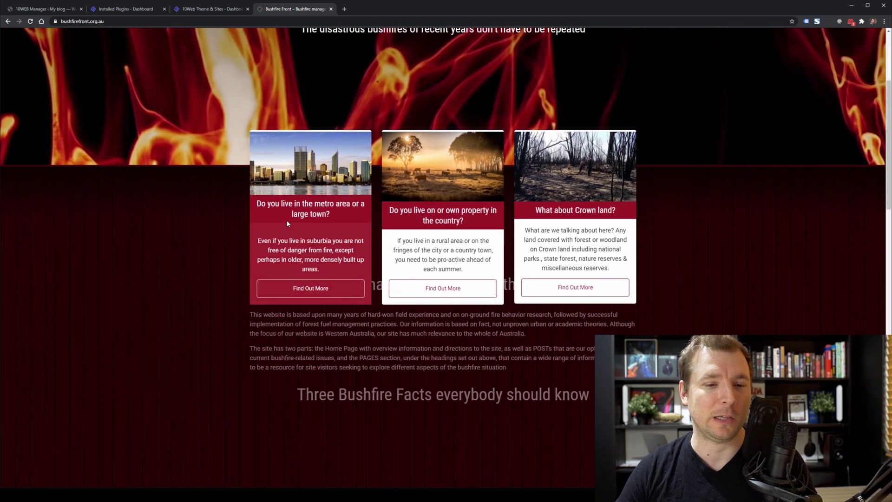
scroll(288, 223, down, 4)
scroll(509, 228, up, 8)
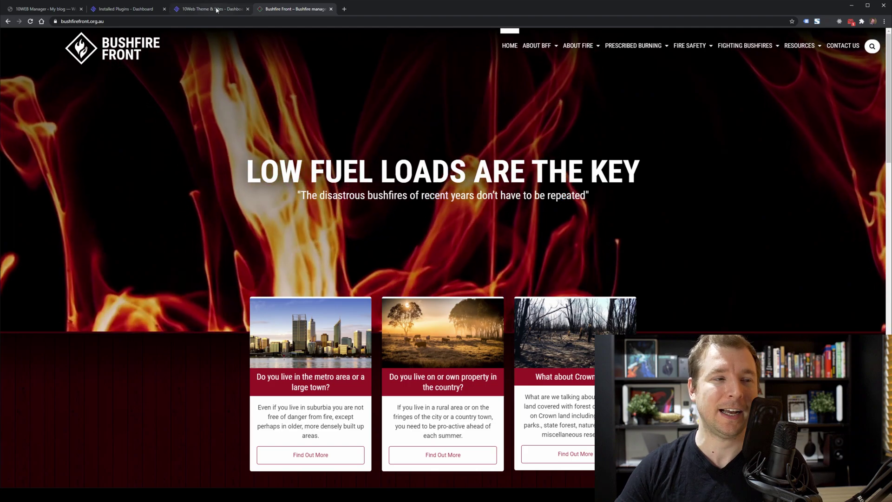
click(222, 10)
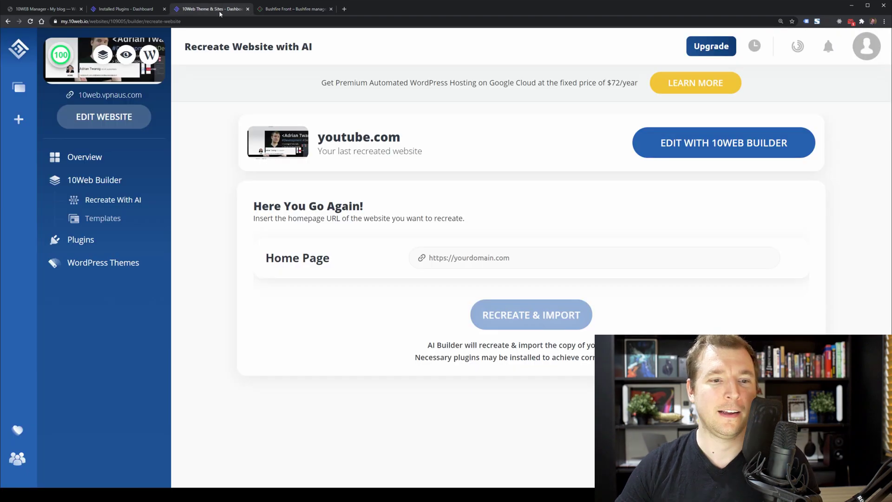
click(468, 256)
text(https://www.bushfirefront.org.au/)
click(522, 319)
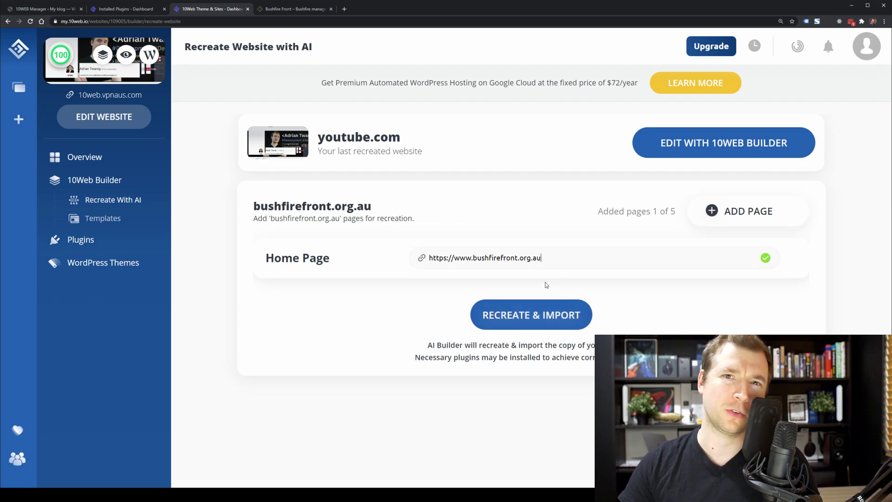
click(535, 316)
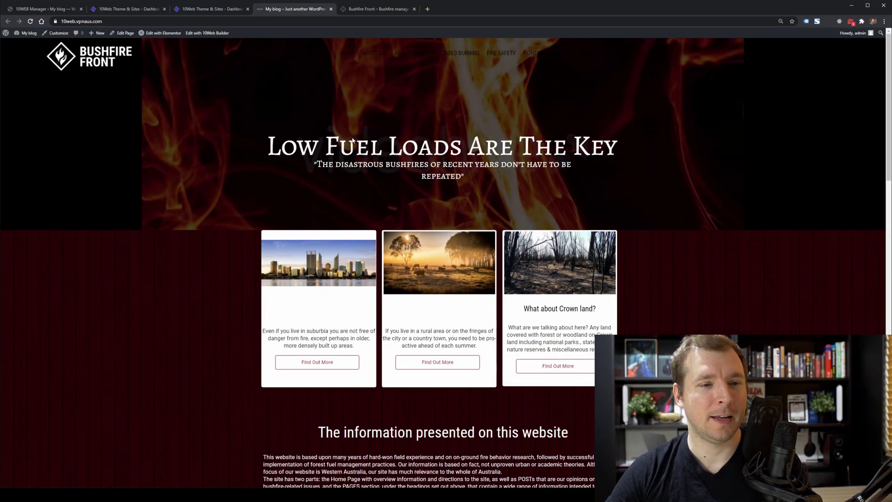
Scroll down both homepages to compare the cards, stats and footer sections.
scroll(265, 199, down, 8)
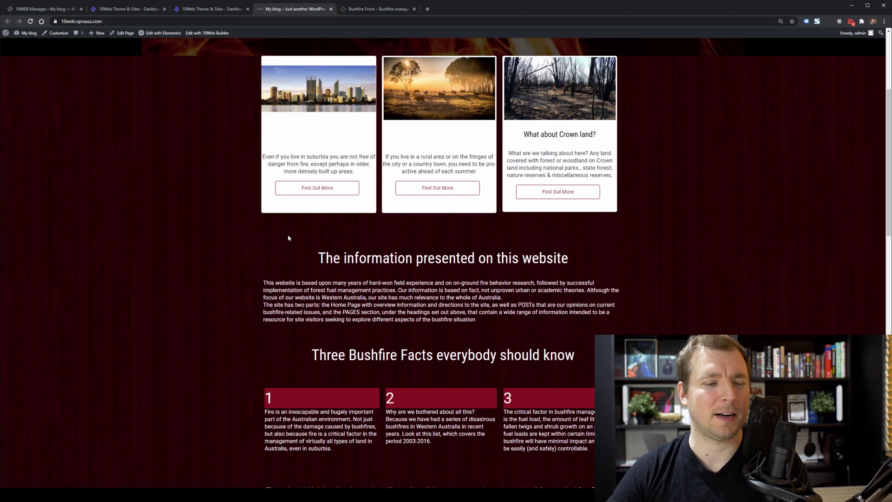
scroll(344, 252, down, 8)
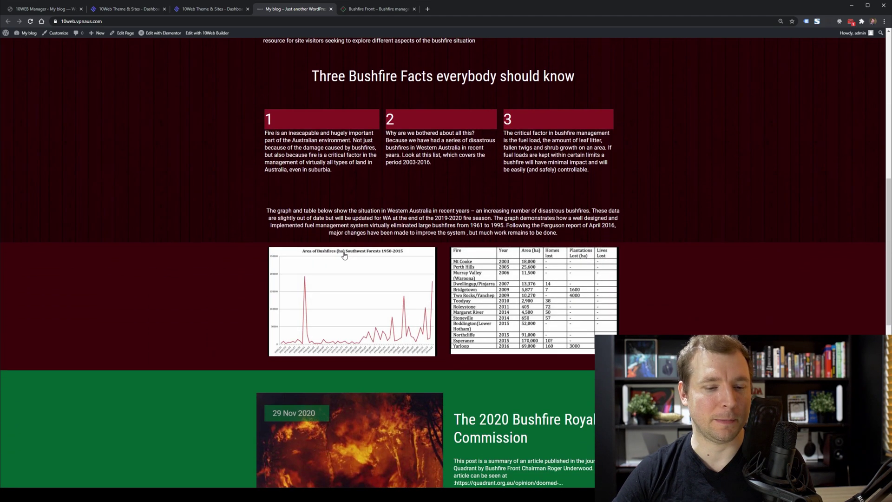
scroll(344, 254, down, 4)
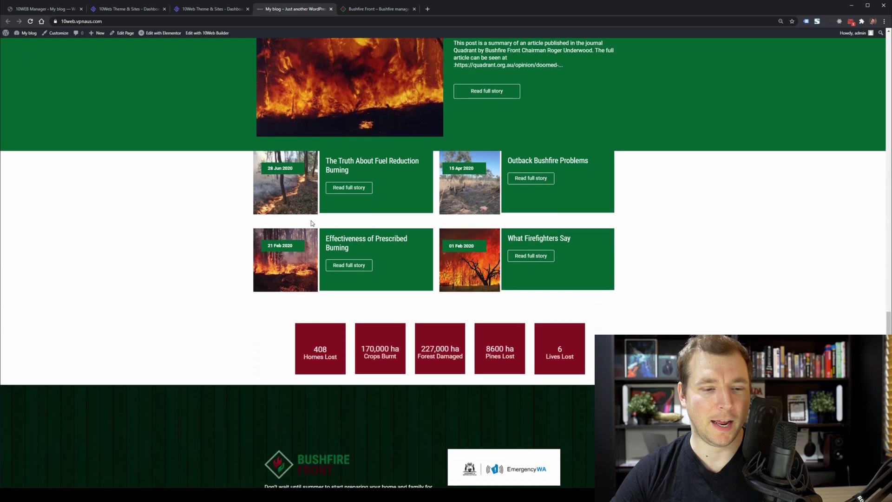
click(378, 9)
scroll(403, 197, down, 7)
scroll(404, 196, down, 7)
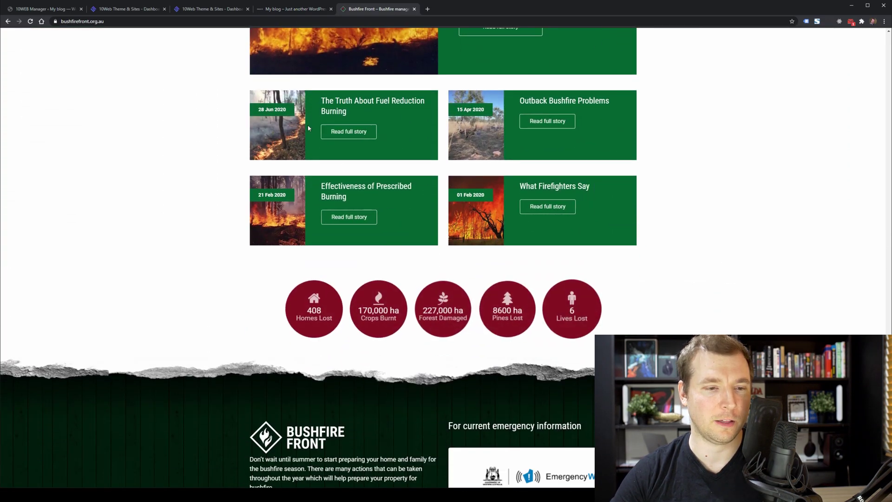
click(298, 10)
scroll(350, 239, down, 2)
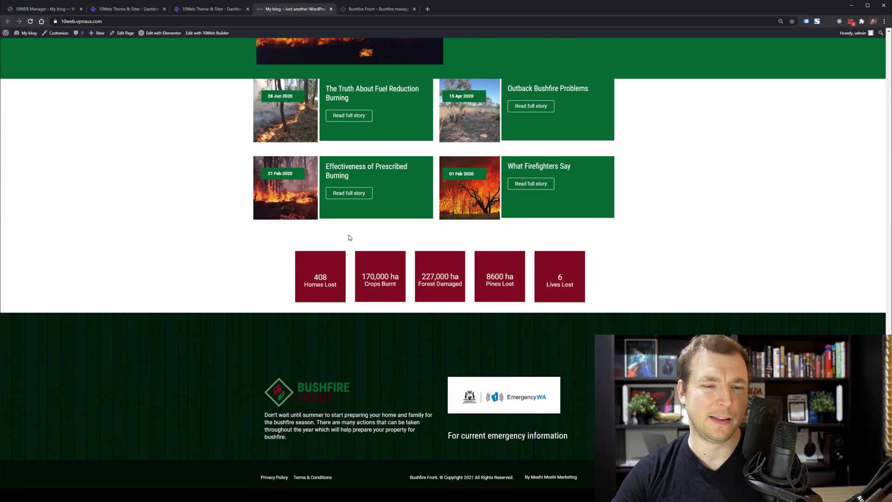
click(371, 10)
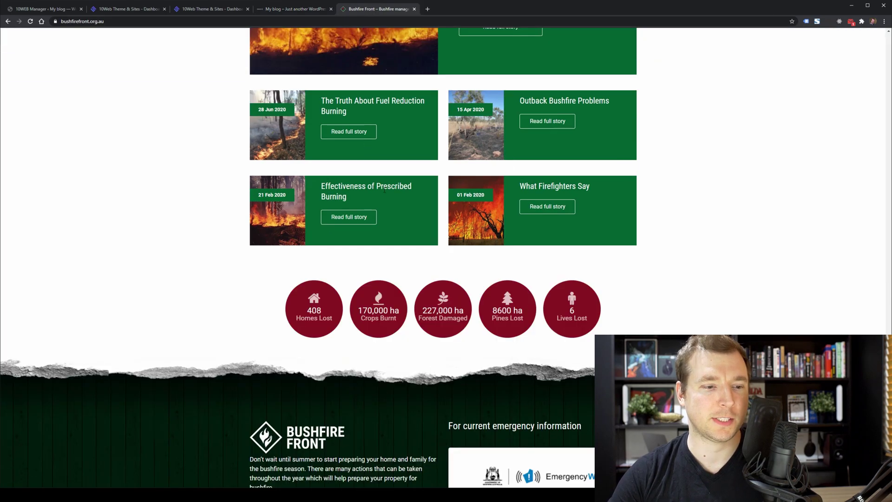
click(304, 6)
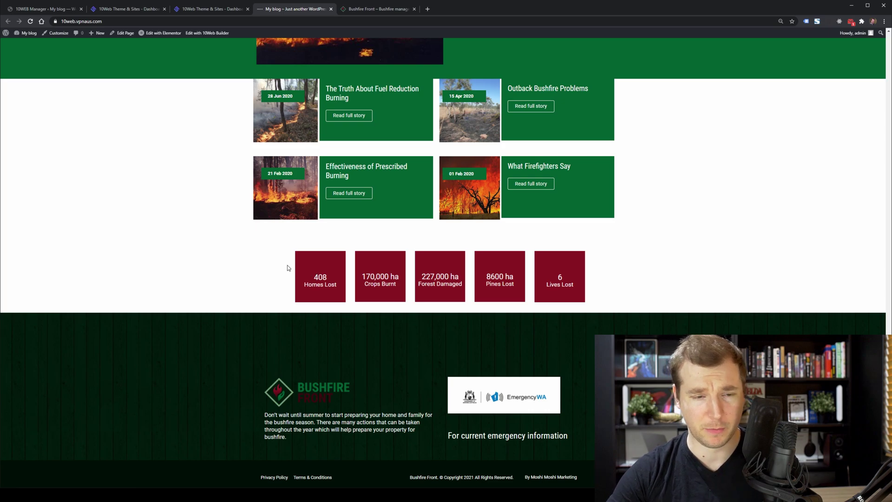
Scroll back up and flip between the recreated and live sites to compare the hero.
scroll(232, 275, up, 10)
scroll(249, 282, up, 7)
click(372, 10)
scroll(355, 170, up, 10)
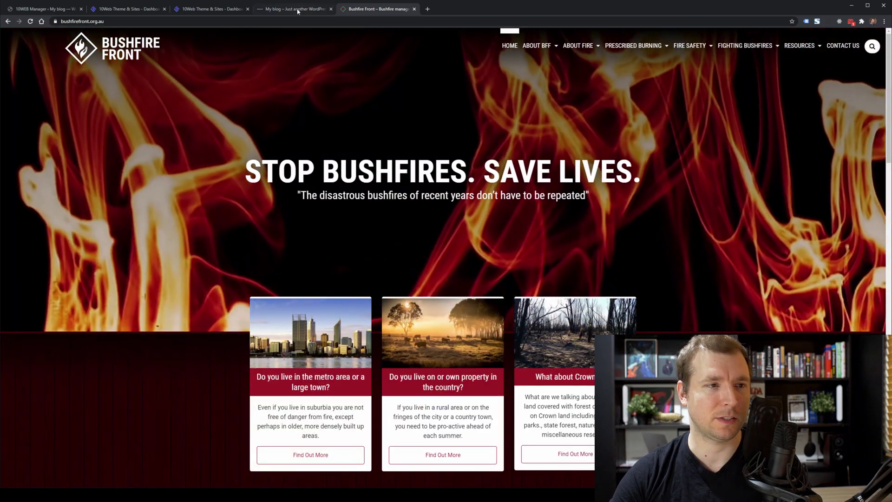
click(288, 12)
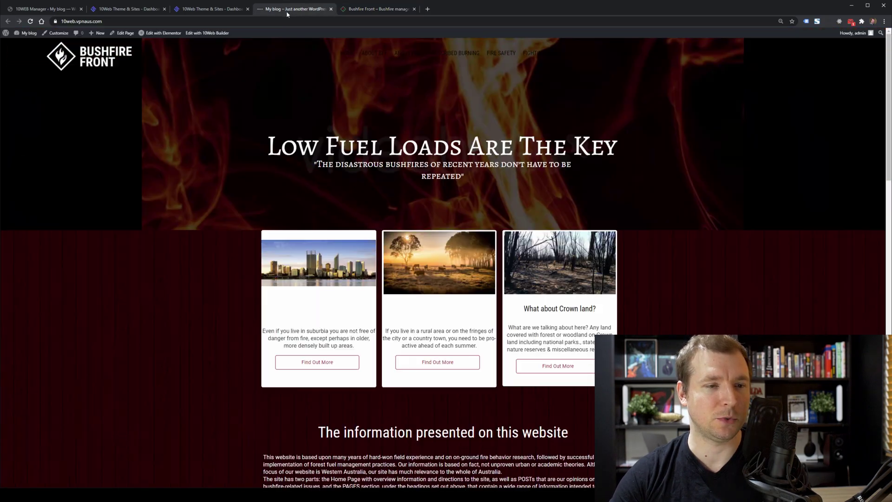
key(ctrl+Tab)
key(ctrl+shift+Tab)
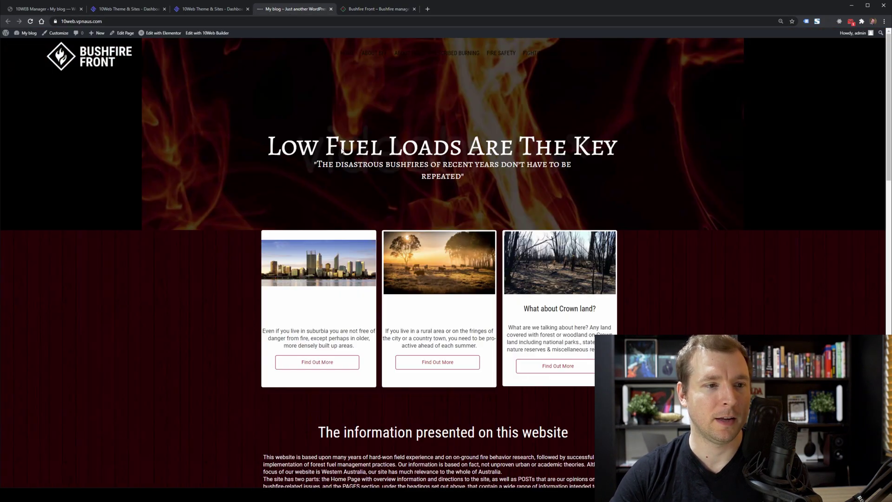
right_click(403, 149)
key(Escape)
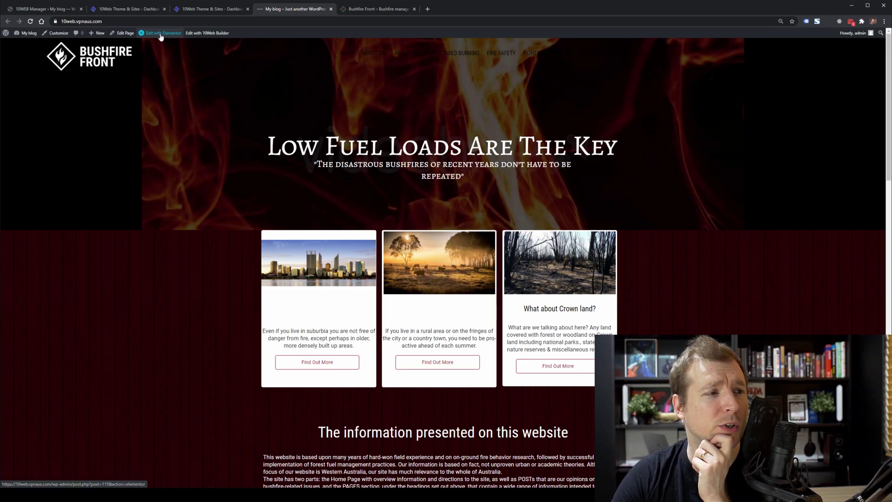
Select the city image card and glance at the live site's cards.
mouse_move(161, 37)
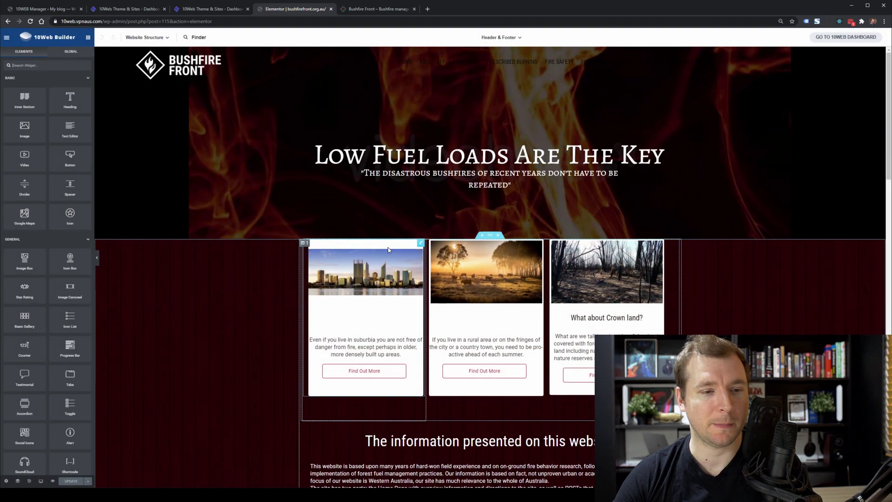
click(346, 265)
click(377, 9)
click(288, 9)
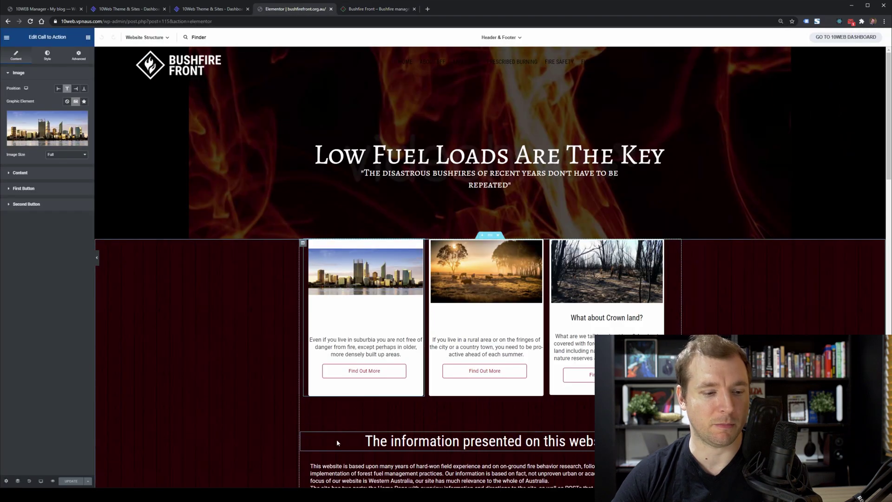
Try a 120 margin on the information heading, then remove it.
click(321, 439)
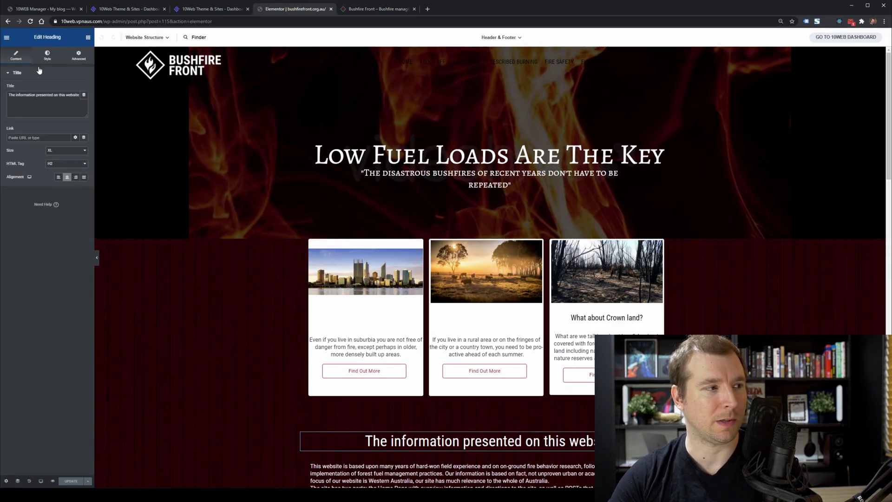
click(54, 62)
click(79, 56)
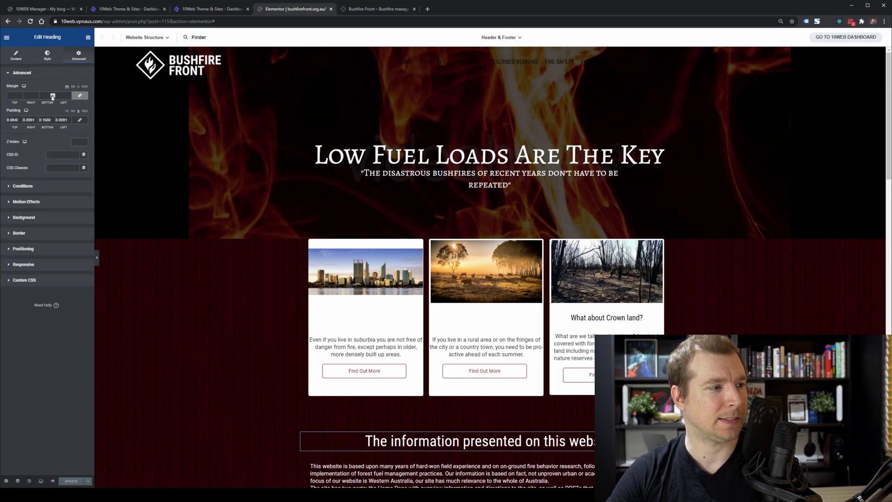
text(120)
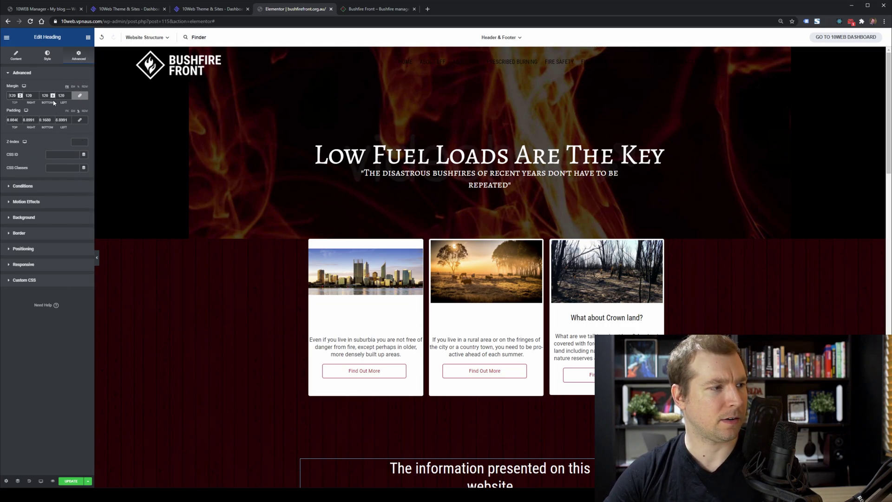
text(-)
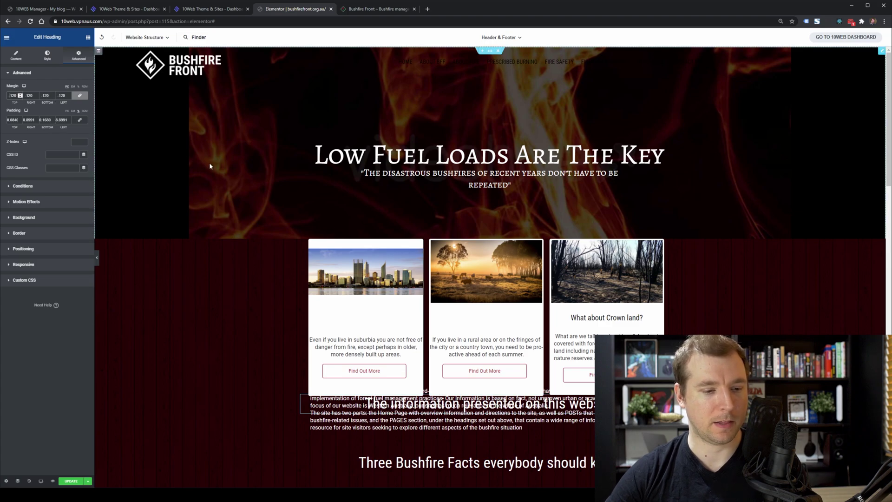
key(BackSpace)
key(BackSpace)
key(BackSpace)
key(BackSpace)
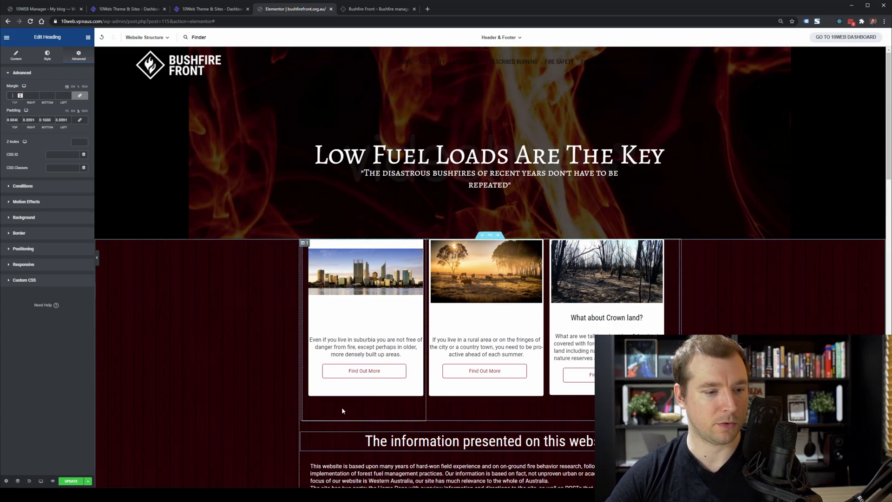
Set the cards column's top margin to -120 and check the overlap against the live site.
click(303, 243)
click(77, 56)
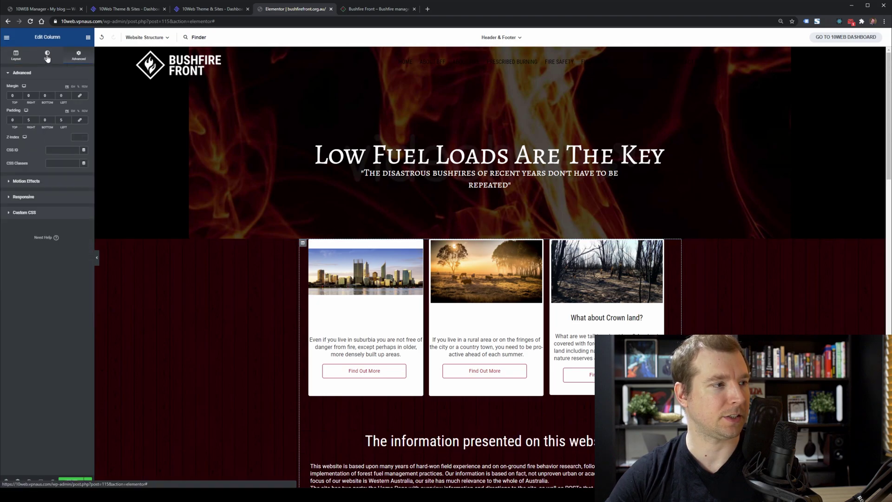
double_click(13, 95)
text(-120)
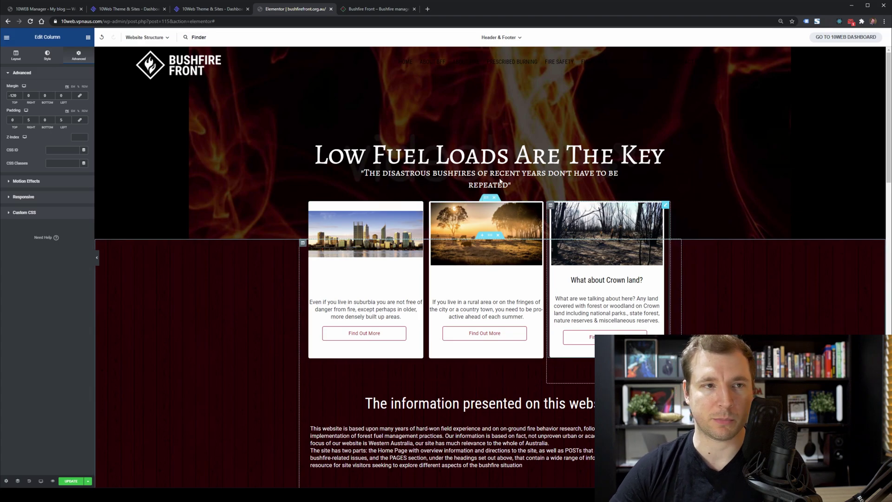
click(360, 13)
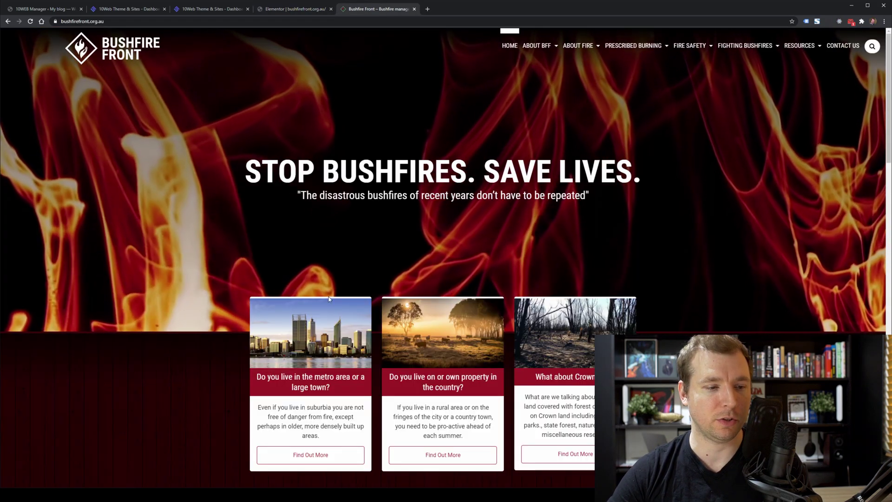
click(296, 9)
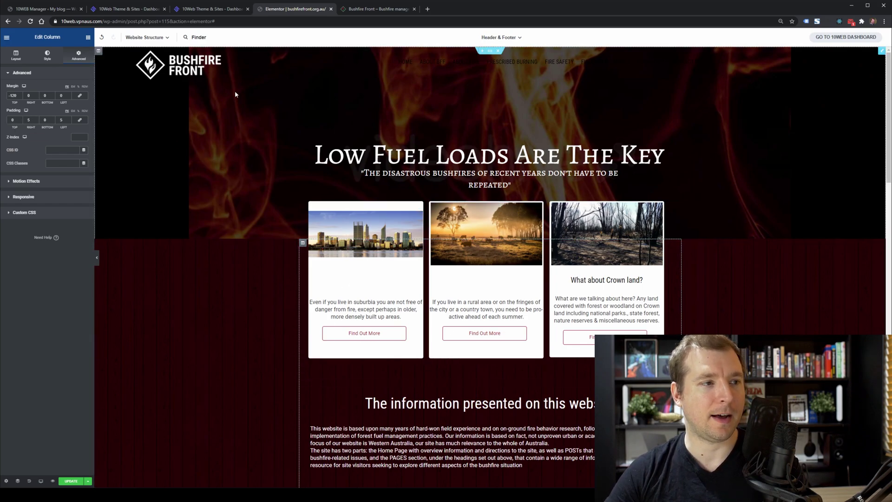
click(7, 39)
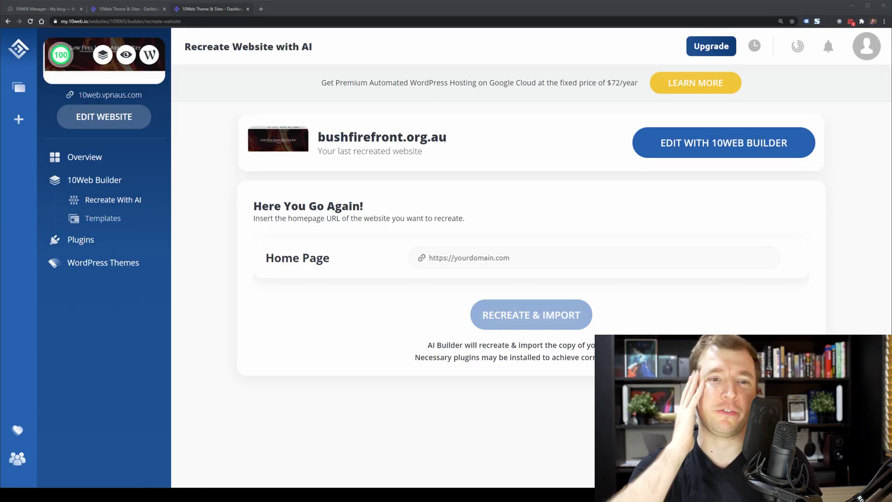
click(438, 258)
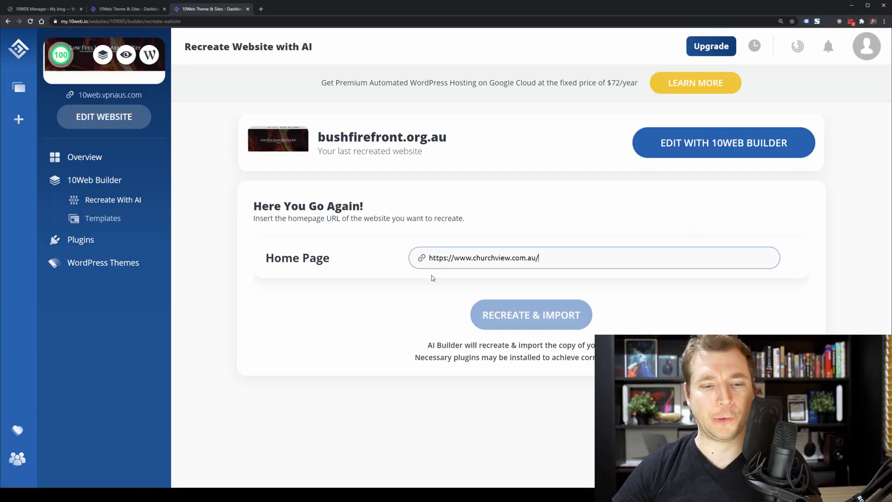
click(414, 301)
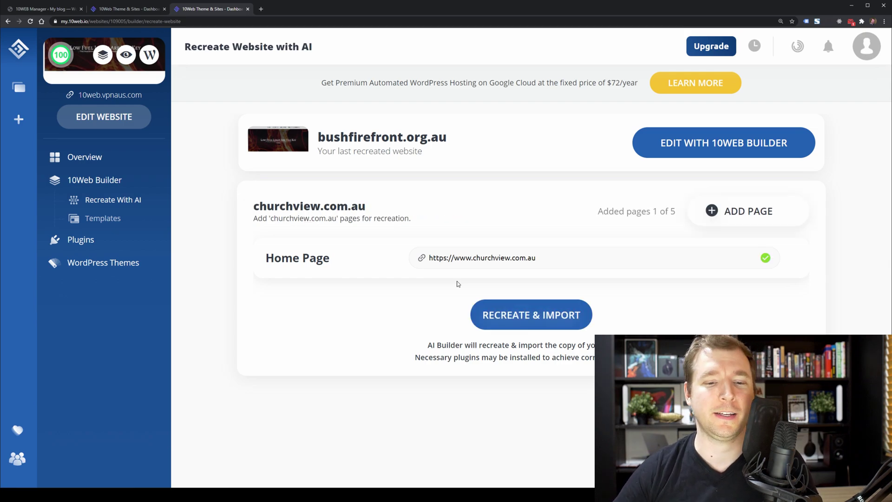
click(503, 316)
click(499, 312)
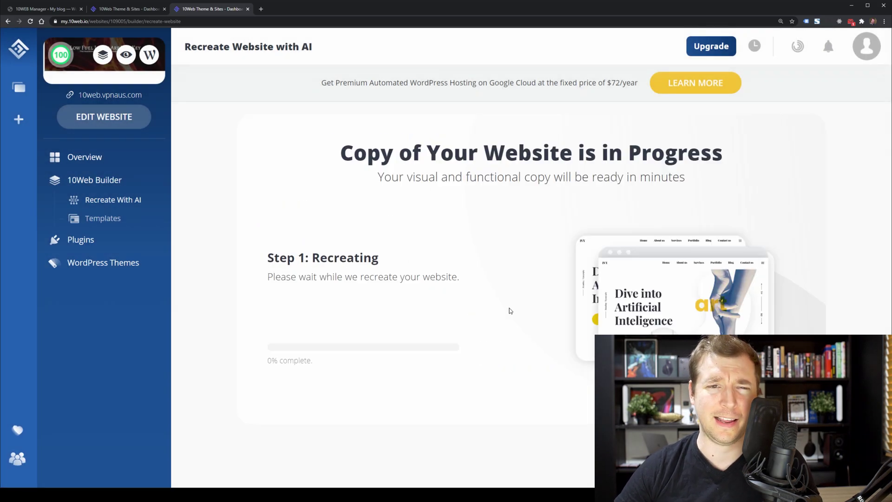
Load churchview.com.au in a new tab and mark its menu, logo and 'Cultivated. Crafted. Cherished.' tagline.
click(261, 9)
text(churchview.com.au)
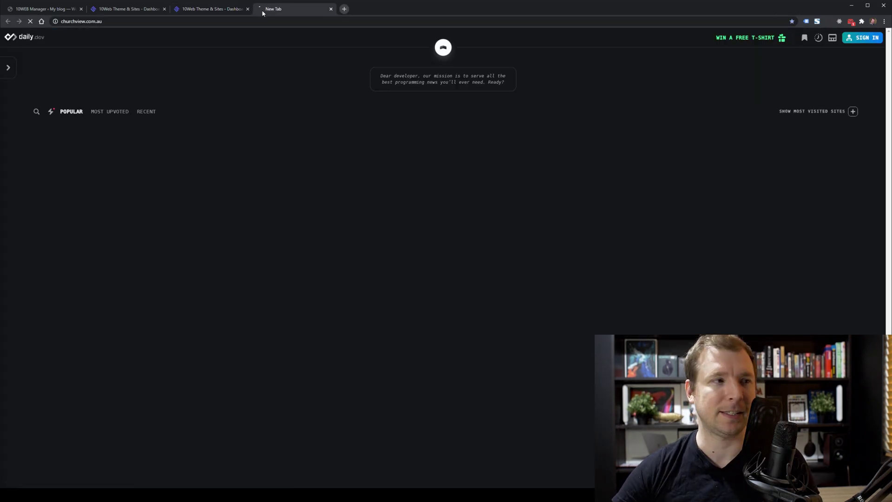
key(Return)
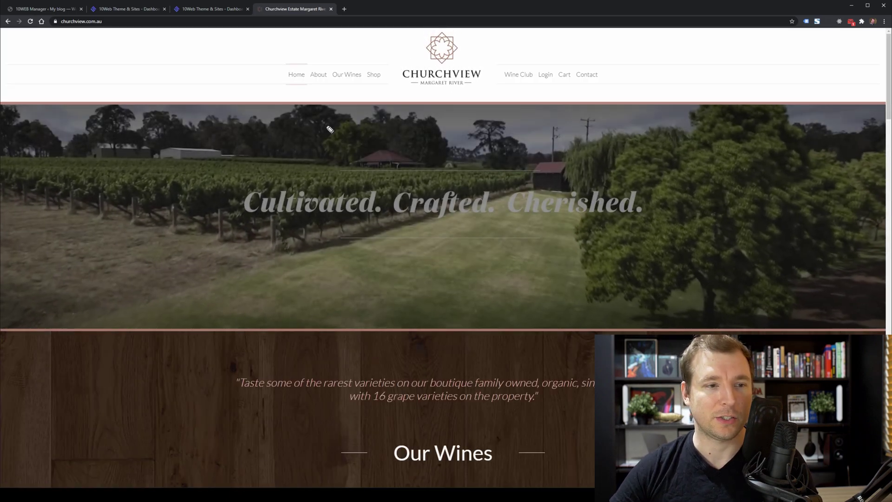
drag(276, 92, 617, 91)
drag(441, 99, 437, 132)
drag(416, 114, 472, 111)
mouse_move(190, 161)
mouse_down()
mouse_move(237, 292)
mouse_move(722, 200)
mouse_move(208, 162)
mouse_up()
key(e)
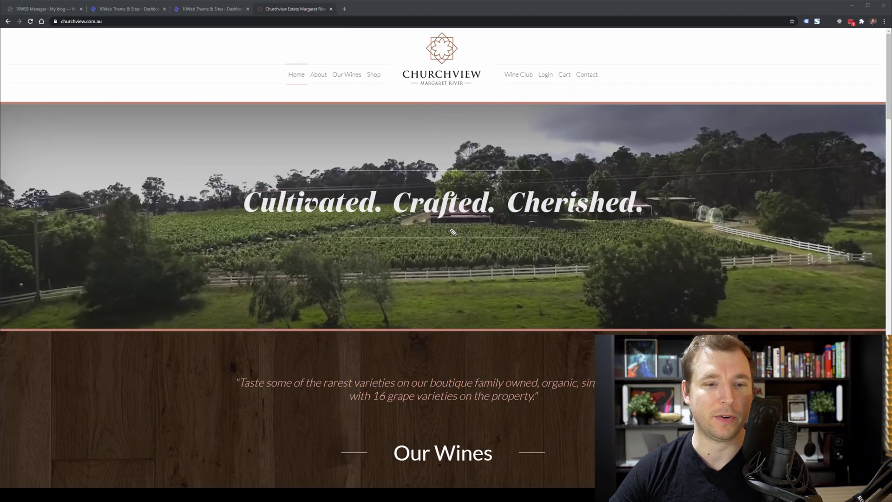
Scroll through the wine range cards, including The Bartondale, then narrow the window to mobile width.
scroll(505, 244, down, 6)
drag(247, 148, 194, 230)
drag(189, 186, 220, 221)
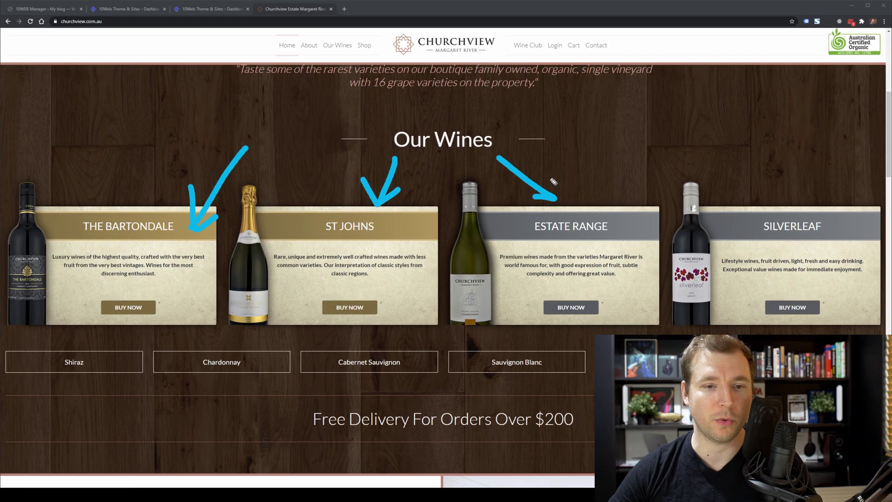
scroll(560, 233, down, 8)
scroll(558, 233, down, 11)
scroll(557, 233, down, 10)
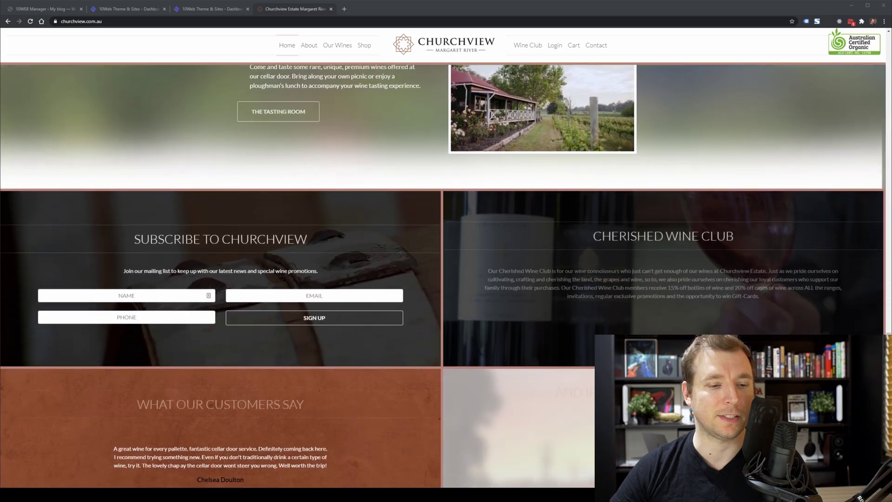
scroll(507, 247, up, 2)
scroll(507, 246, up, 3)
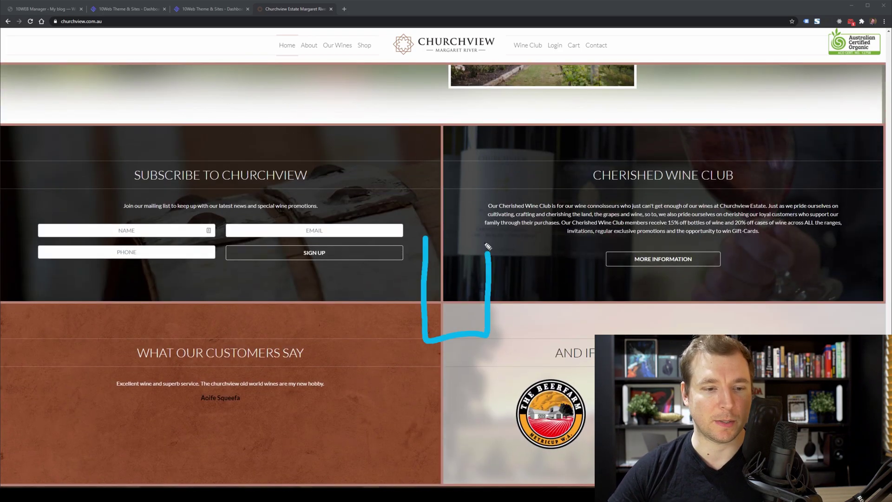
key(Escape)
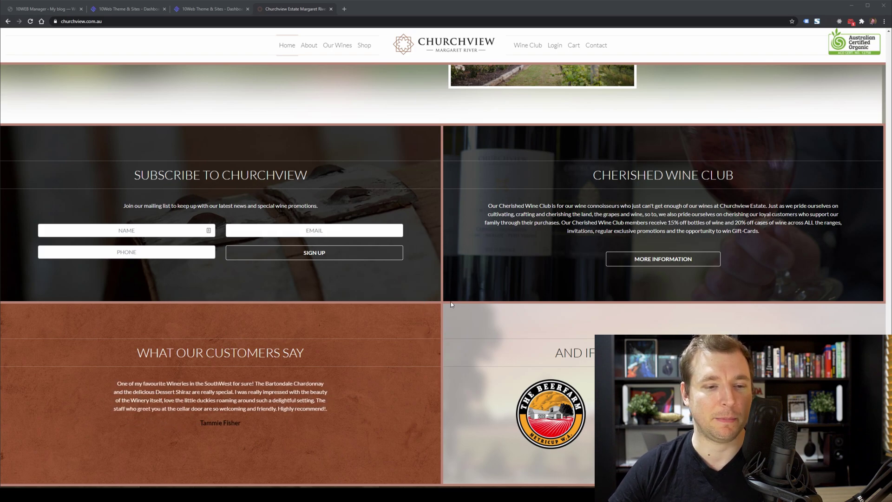
mouse_move(891, 239)
mouse_down()
mouse_move(188, 237)
mouse_move(386, 253)
mouse_move(891, 234)
mouse_up()
Open the finished recreation and mark its logo, navigation menu and hero tagline.
click(209, 10)
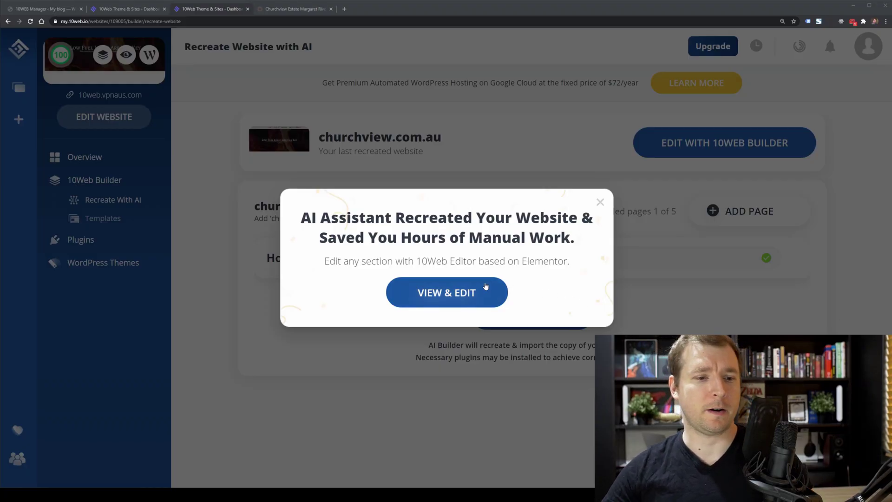
click(466, 293)
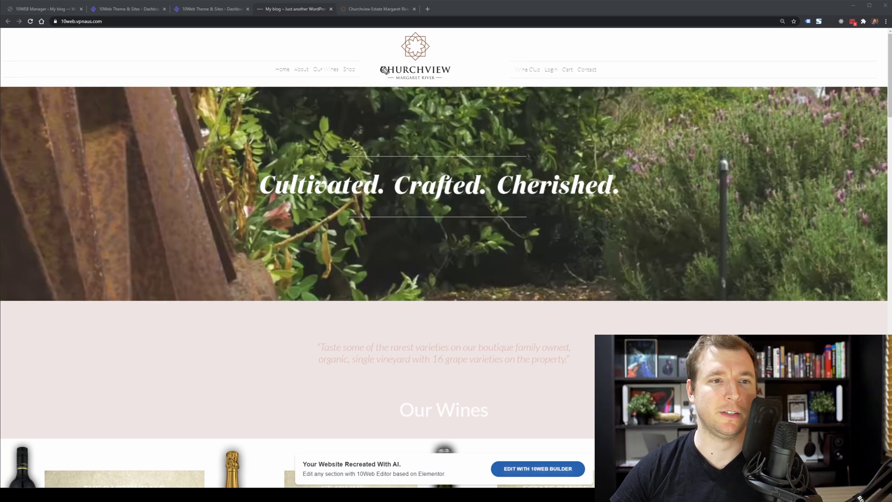
mouse_move(299, 140)
mouse_down()
mouse_move(389, 91)
mouse_move(398, 120)
mouse_up()
mouse_move(250, 109)
mouse_down()
mouse_move(279, 86)
mouse_move(307, 87)
mouse_move(298, 100)
mouse_up()
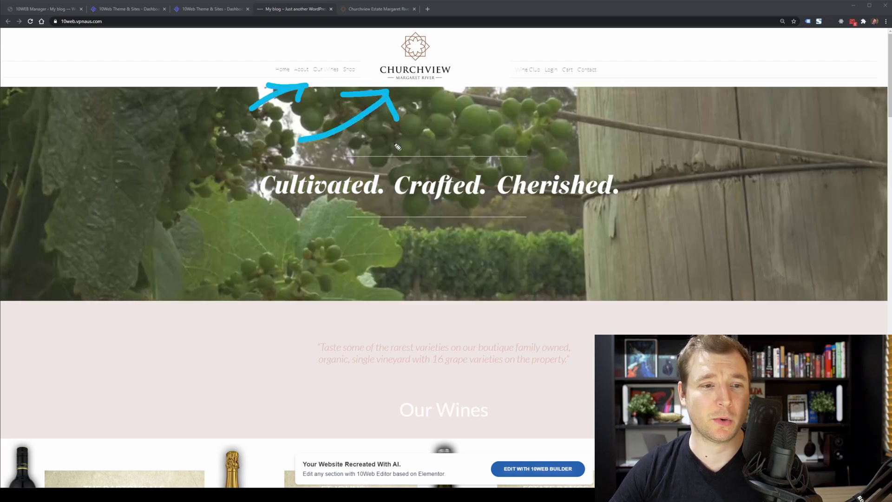
mouse_move(193, 123)
mouse_down()
mouse_move(258, 235)
mouse_move(225, 142)
mouse_up()
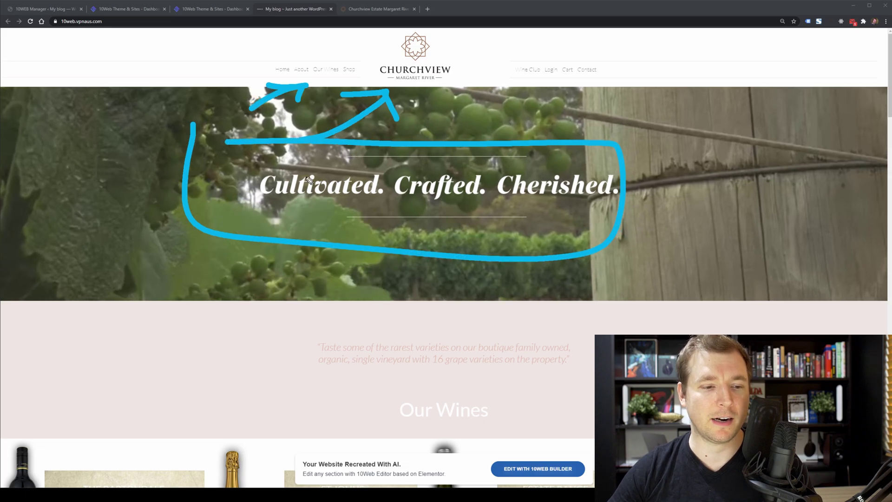
key(e)
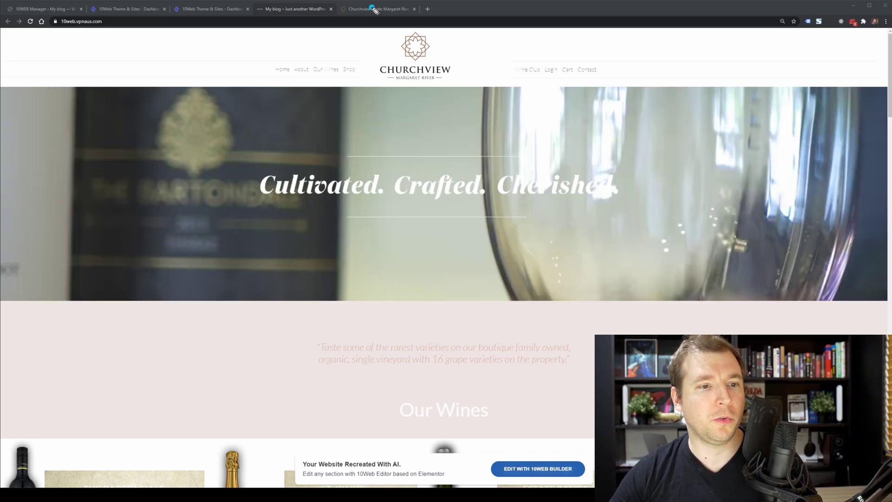
Compare the hero with the original site, marking the original's divider line.
click(374, 9)
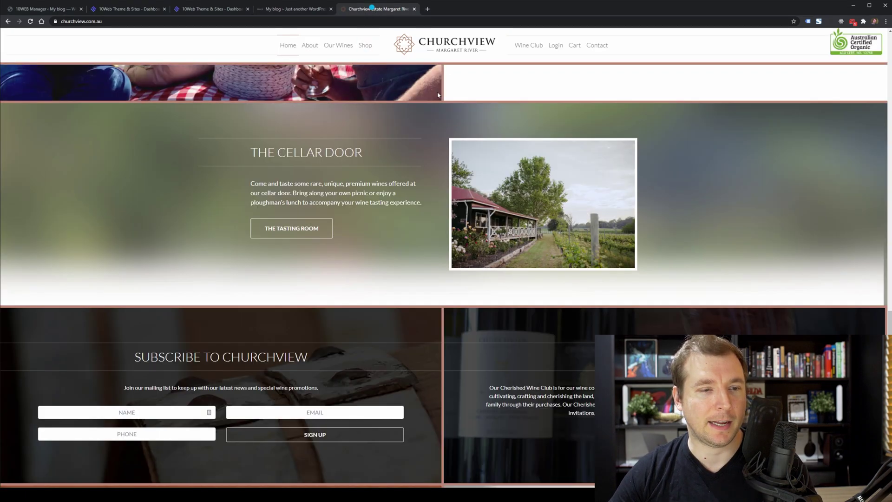
scroll(446, 233, up, 15)
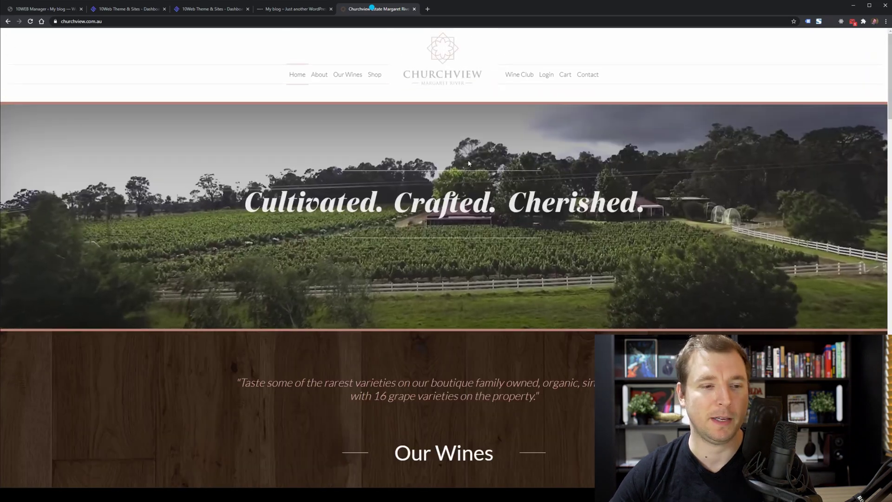
drag(449, 126, 455, 158)
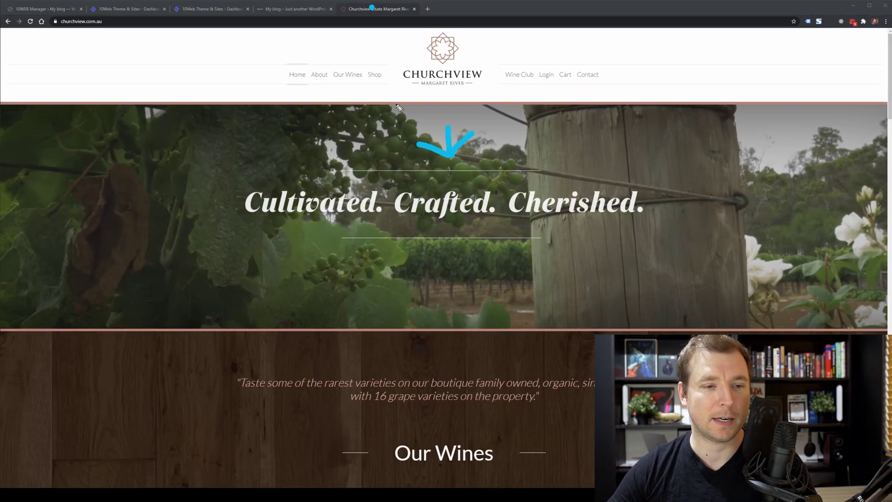
key(ctrl+shift+Tab)
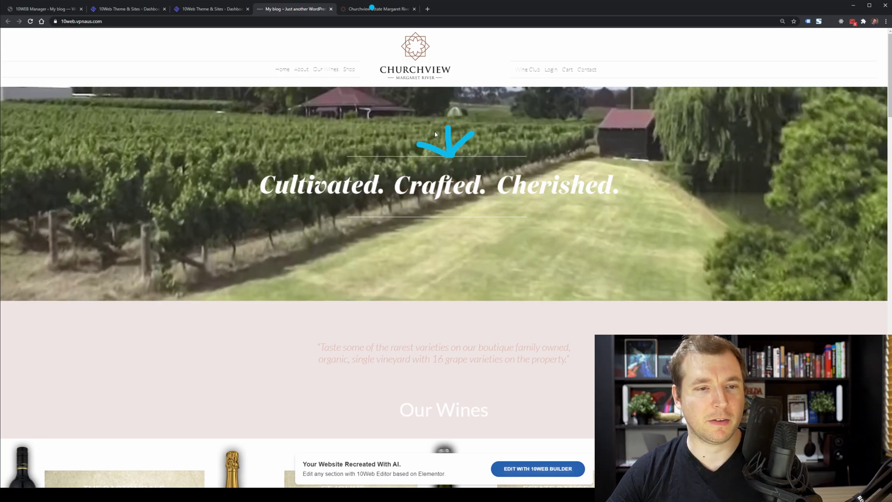
key(Escape)
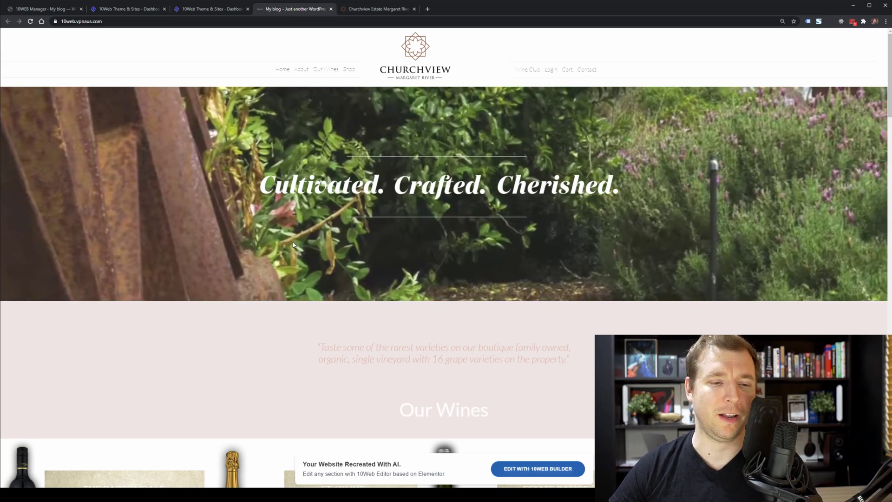
key(ctrl+Tab)
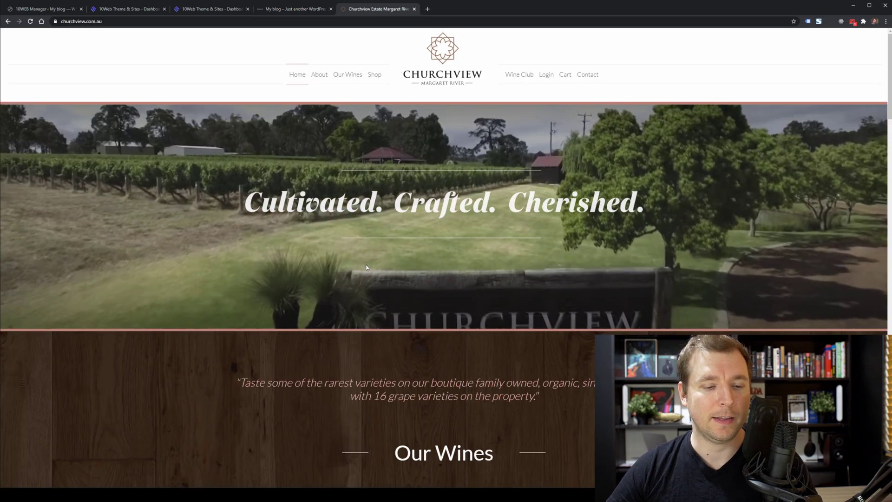
Scroll the original site down to its quote and draw arrows around it.
scroll(293, 257, down, 3)
scroll(293, 257, down, 1)
mouse_move(125, 183)
mouse_down()
mouse_move(183, 269)
mouse_move(134, 178)
mouse_up()
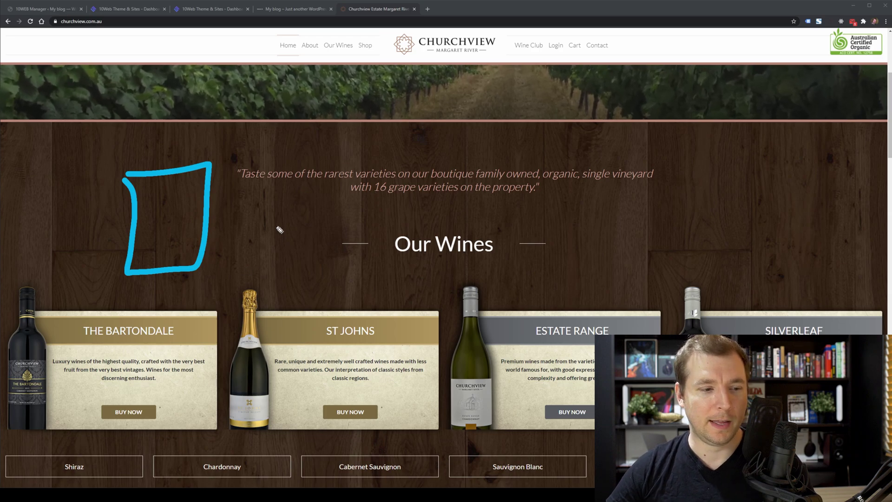
drag(286, 220, 235, 280)
drag(247, 234, 264, 259)
mouse_move(314, 233)
mouse_down()
mouse_move(336, 281)
mouse_move(359, 250)
mouse_up()
Mark the matching quote on the recreated site with arrows and flip between both versions.
click(295, 14)
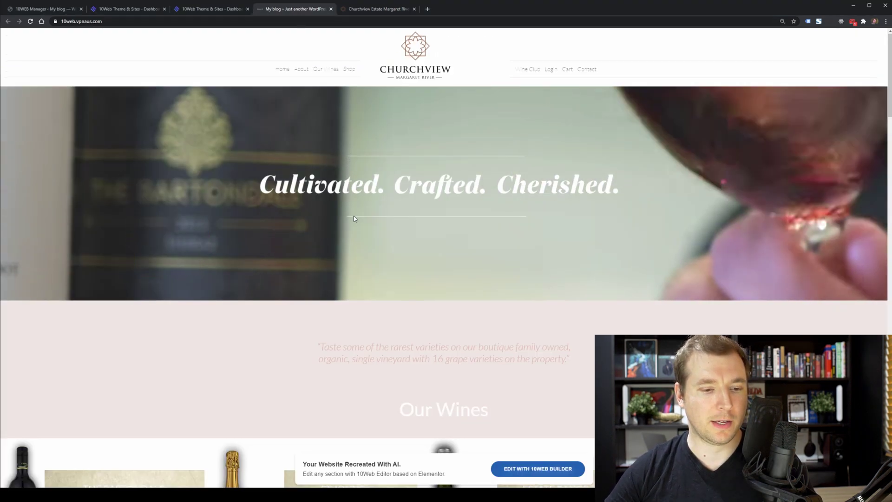
scroll(355, 219, down, 5)
scroll(354, 219, down, 1)
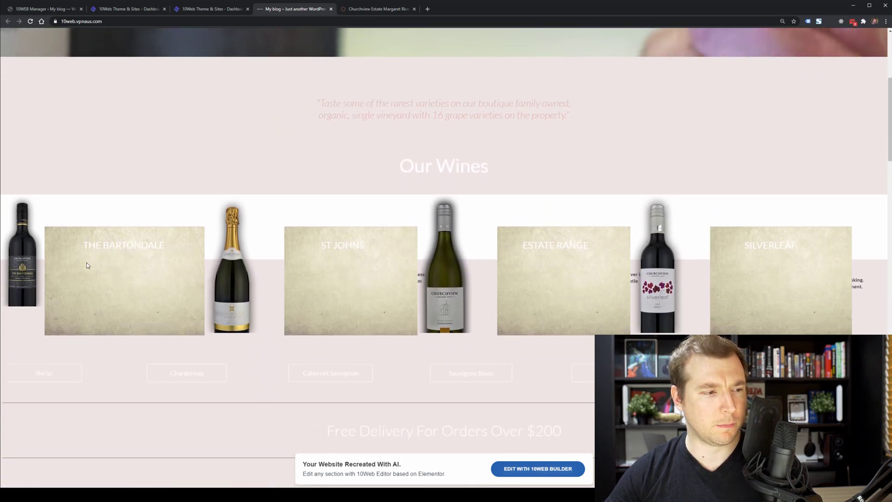
drag(229, 99, 305, 128)
mouse_move(285, 93)
mouse_down()
mouse_move(304, 129)
mouse_move(270, 144)
mouse_up()
drag(613, 108, 614, 156)
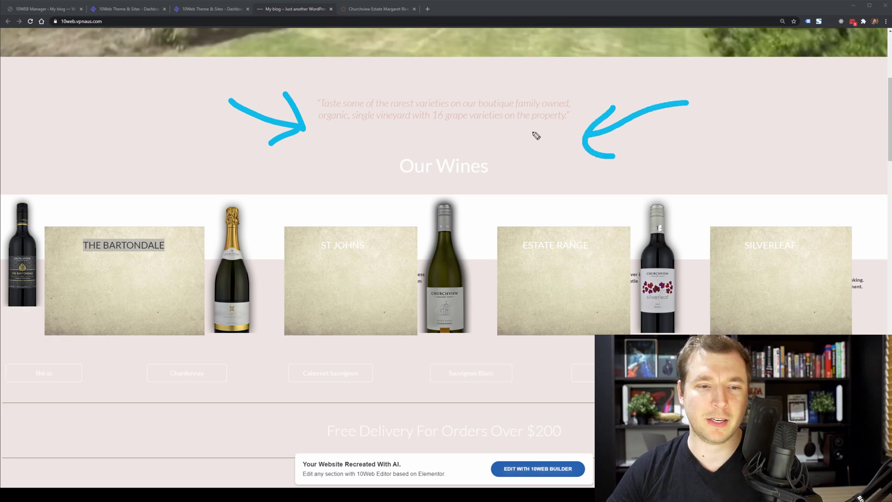
click(360, 14)
click(298, 9)
click(377, 9)
click(298, 9)
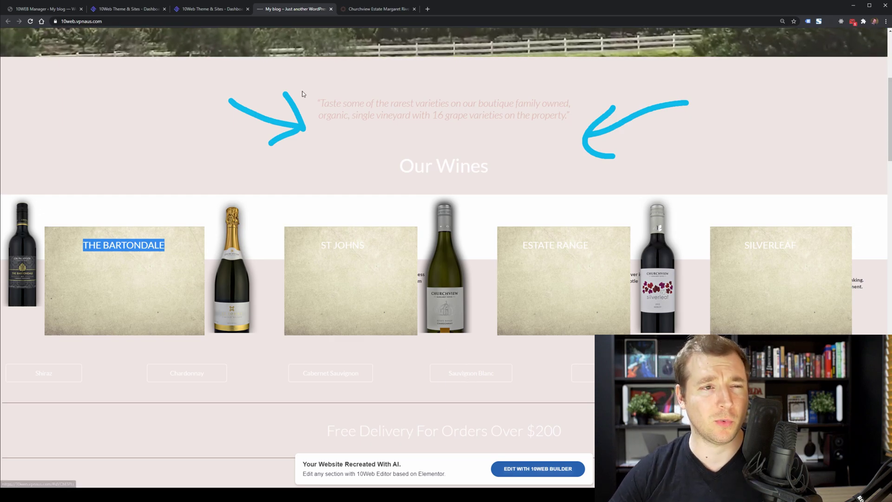
Scroll both sites in tandem to compare the Making the Wine sections.
scroll(320, 169, down, 7)
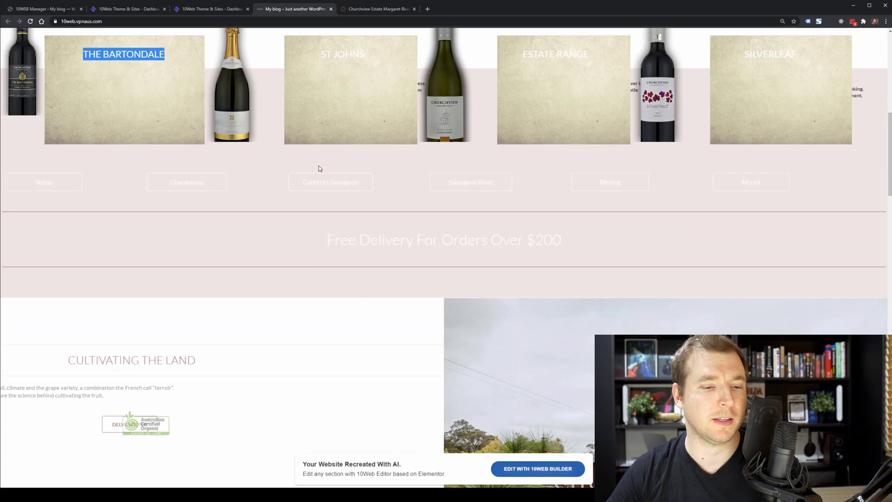
scroll(320, 169, down, 2)
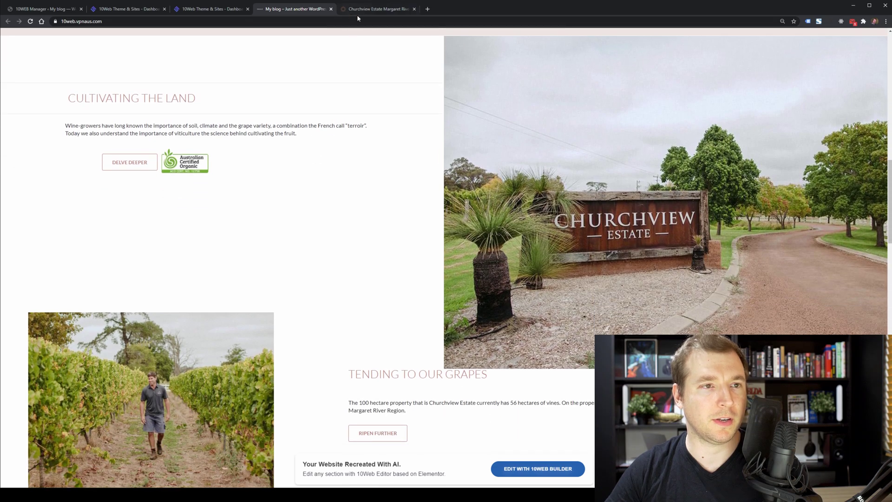
click(378, 9)
scroll(446, 260, down, 10)
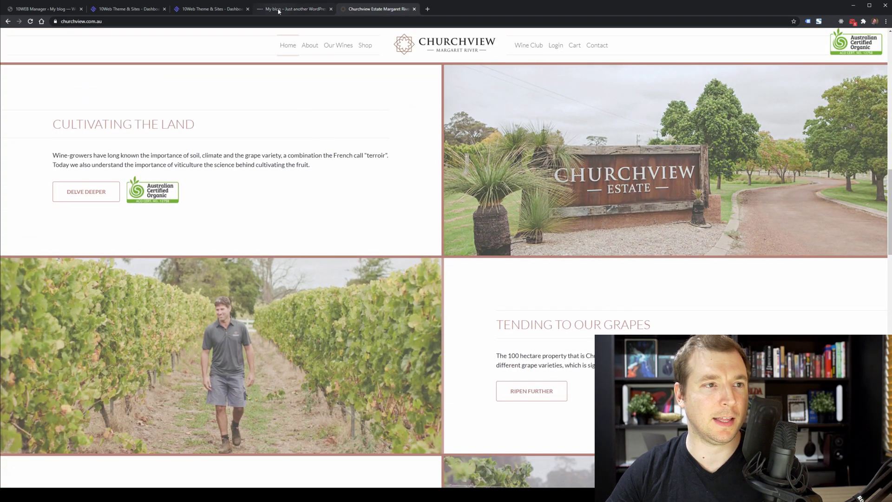
click(279, 10)
scroll(353, 144, down, 10)
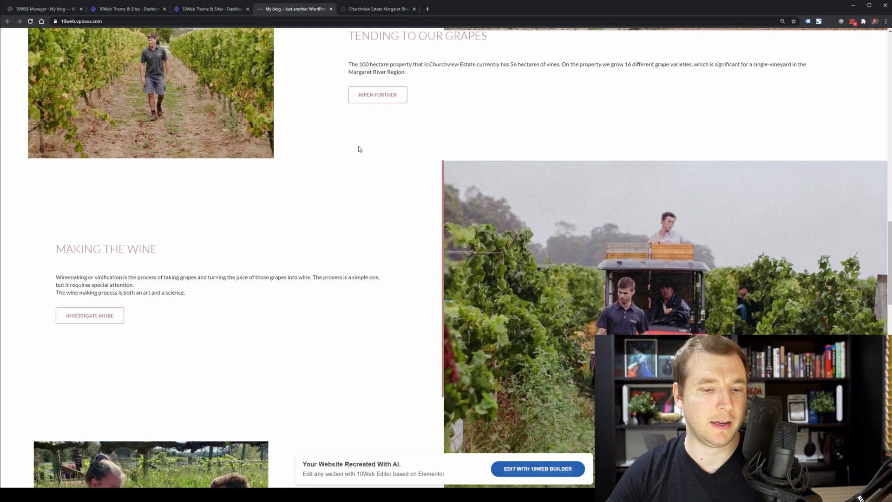
scroll(359, 149, down, 9)
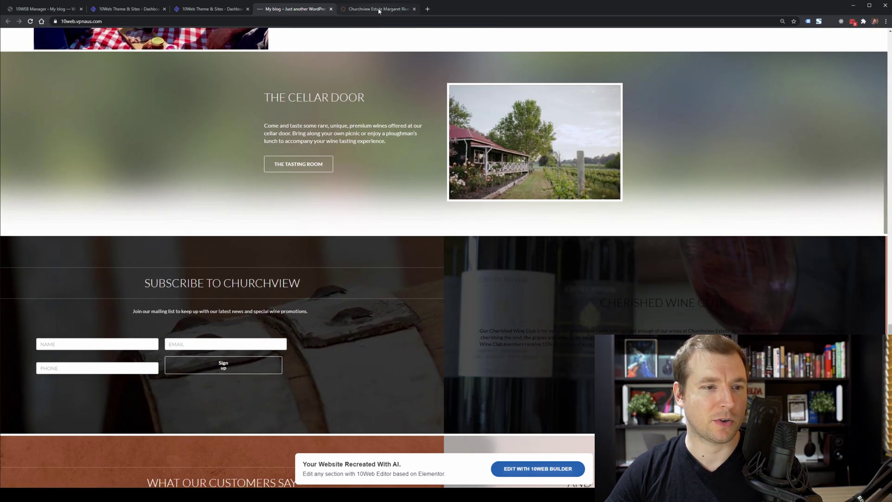
click(380, 10)
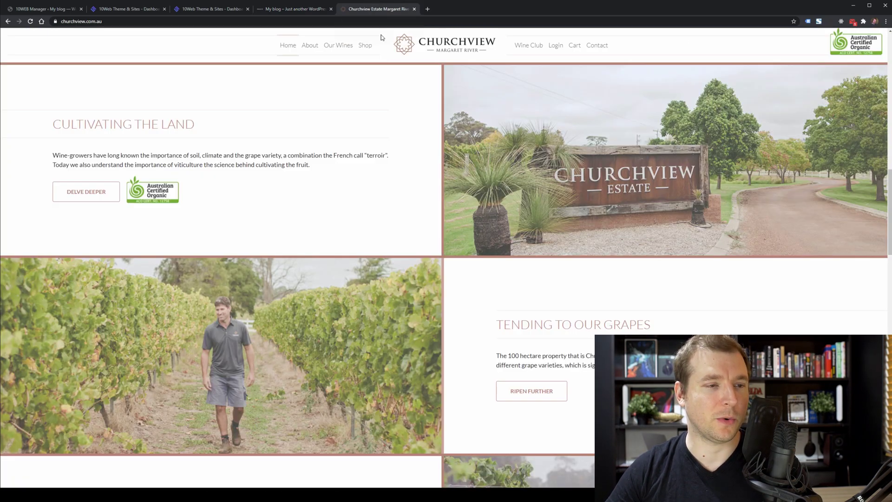
scroll(414, 178, down, 10)
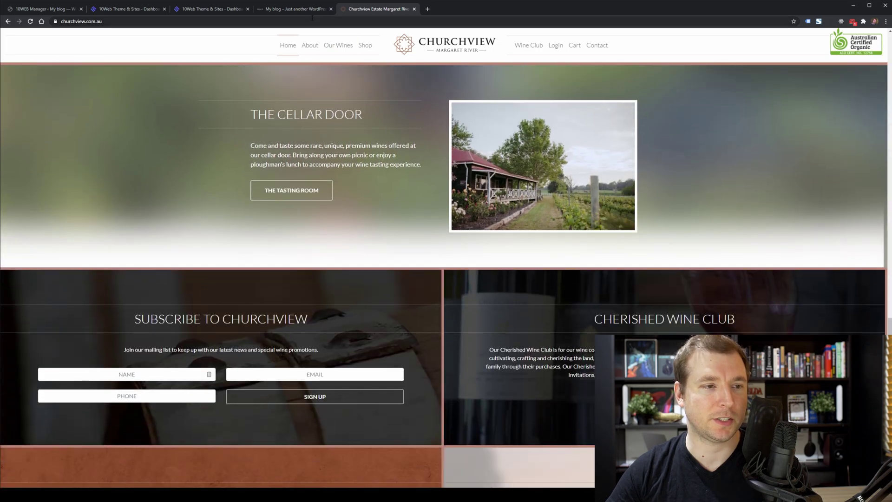
click(296, 10)
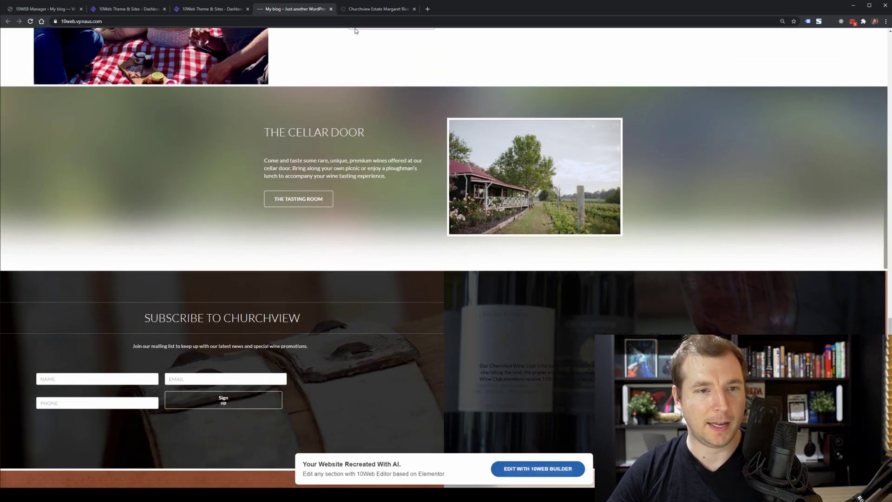
Keep scrolling and flipping between the sites to compare the following sections.
click(353, 10)
click(319, 10)
click(353, 10)
click(320, 11)
scroll(378, 108, down, 5)
click(370, 10)
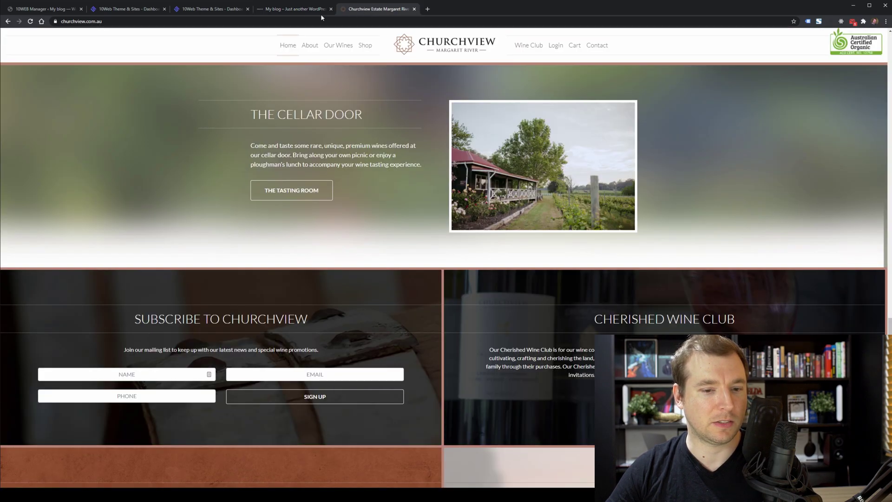
scroll(353, 139, down, 5)
click(312, 10)
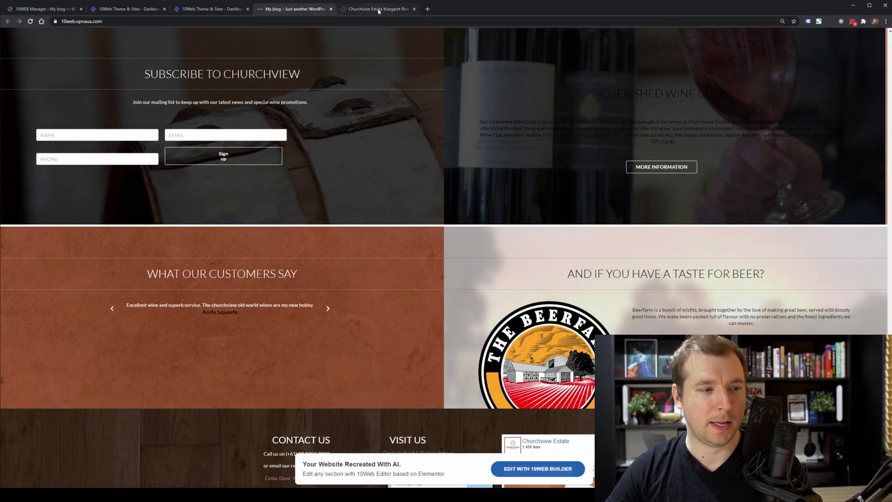
click(377, 11)
click(309, 10)
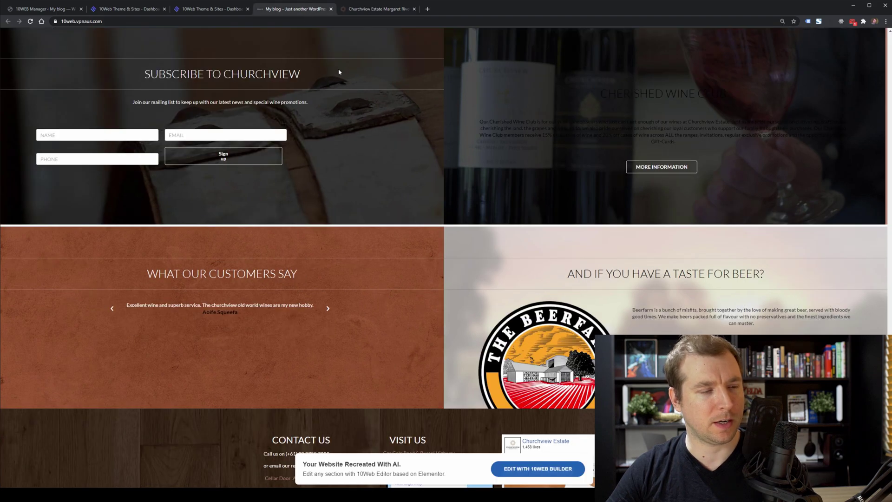
drag(328, 73, 366, 50)
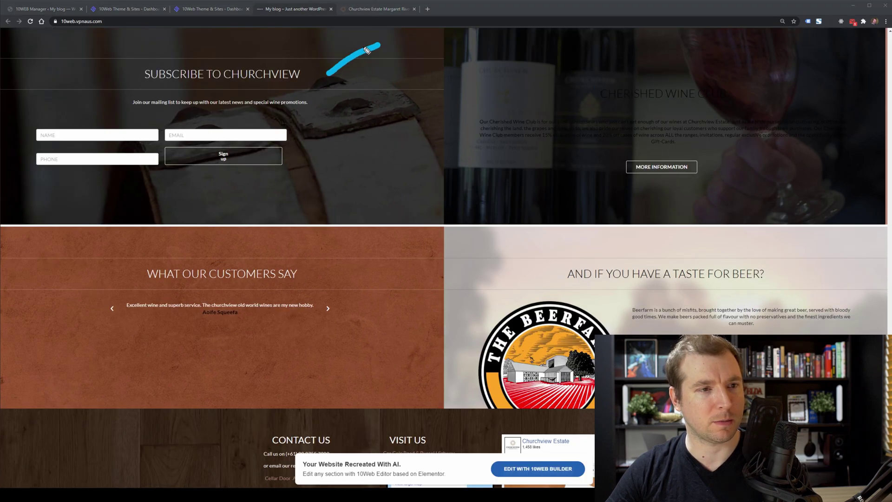
Point an arrow at the hard-to-read Wine Club text and compare it with the original.
click(370, 10)
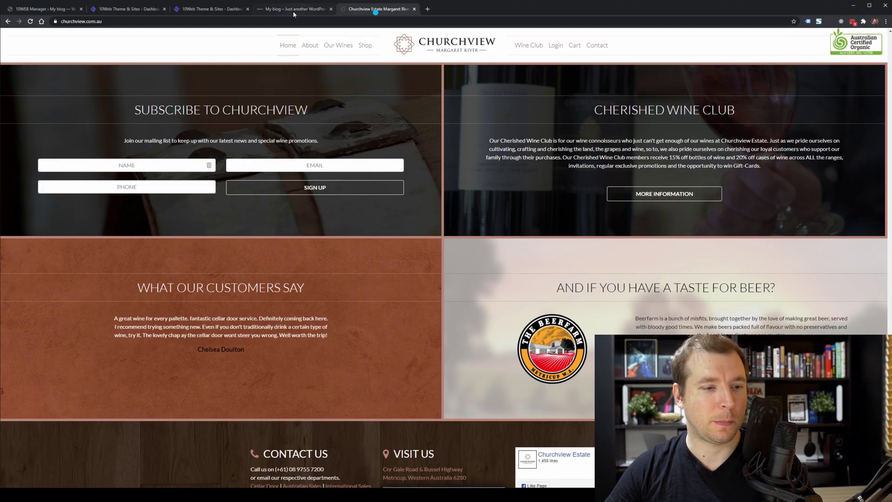
click(293, 10)
drag(474, 197, 524, 159)
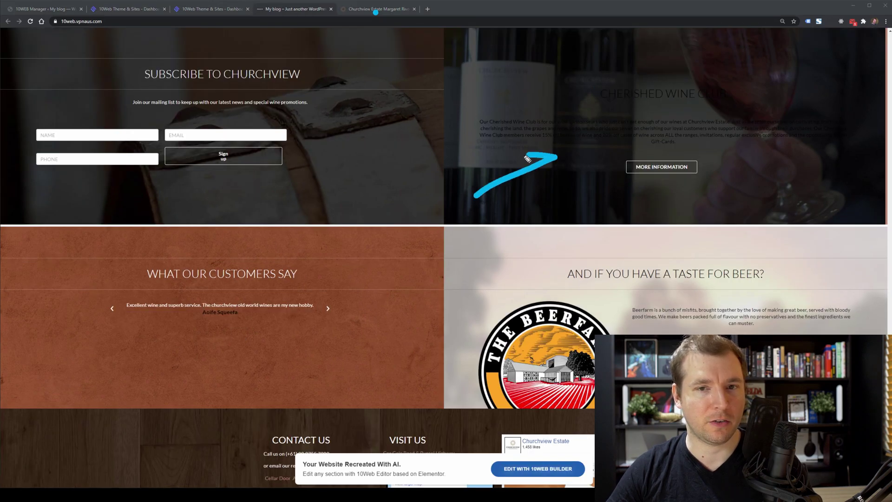
click(371, 9)
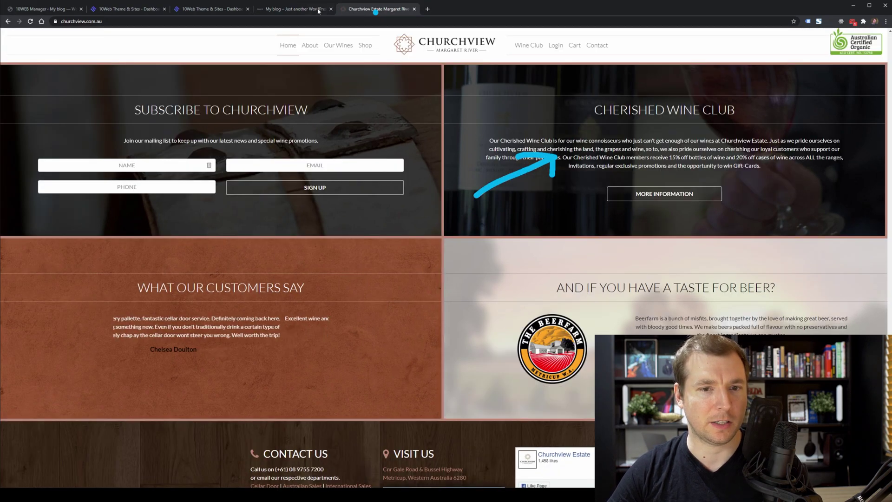
click(297, 9)
click(374, 9)
click(317, 10)
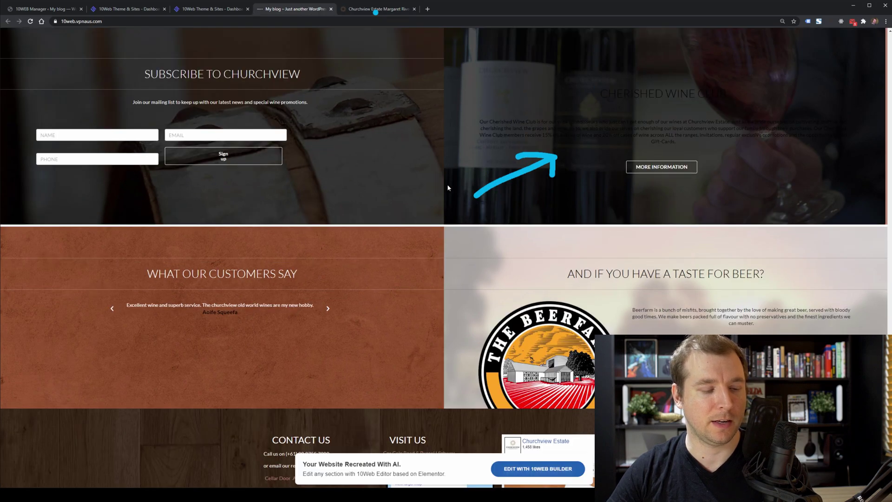
click(374, 9)
click(274, 10)
Mark the testimonials section and slider text with arrows, then clear all annotations.
drag(353, 243, 369, 194)
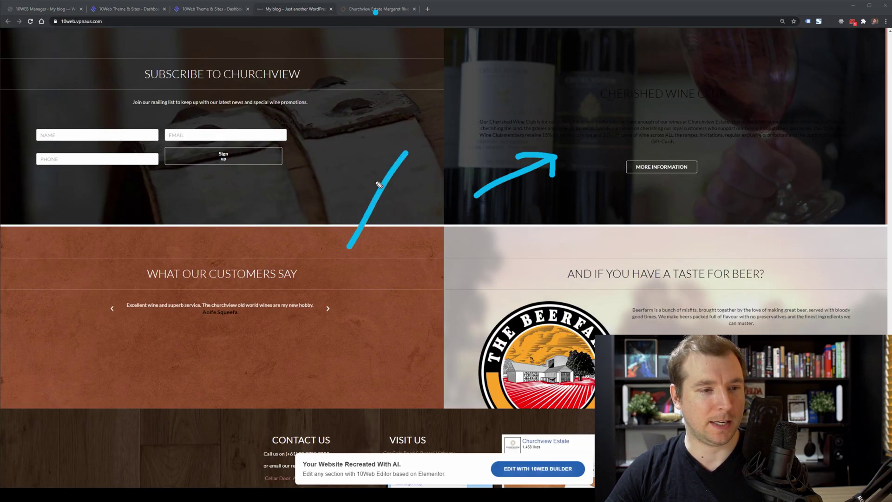
click(367, 11)
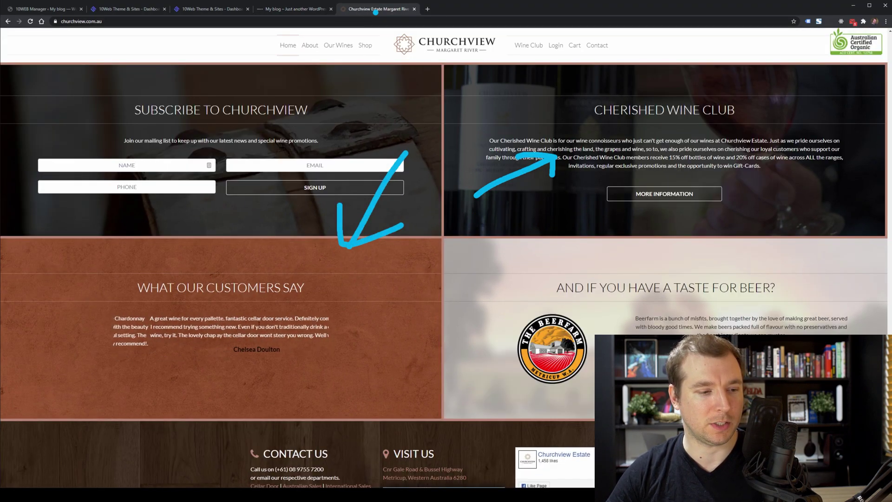
click(271, 10)
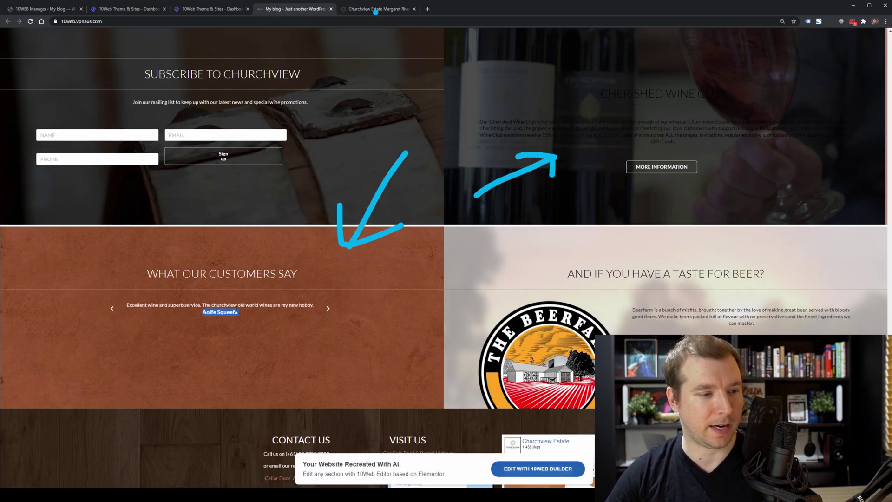
drag(363, 251, 324, 297)
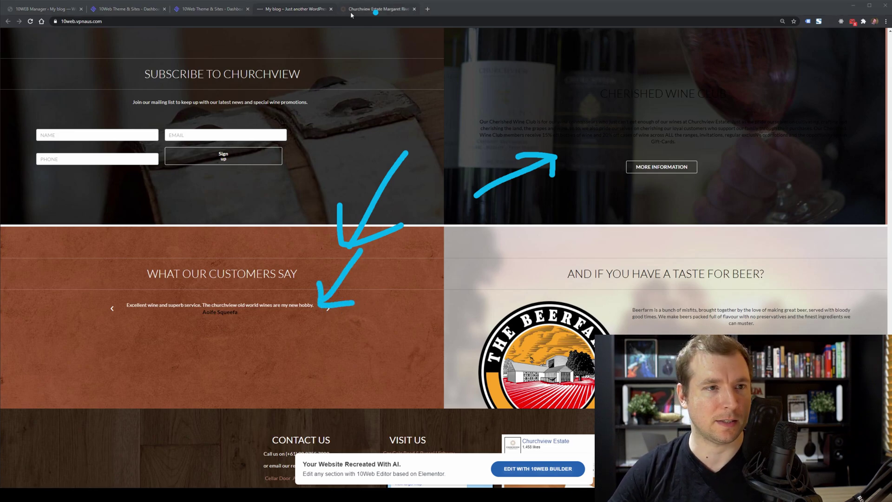
key(Escape)
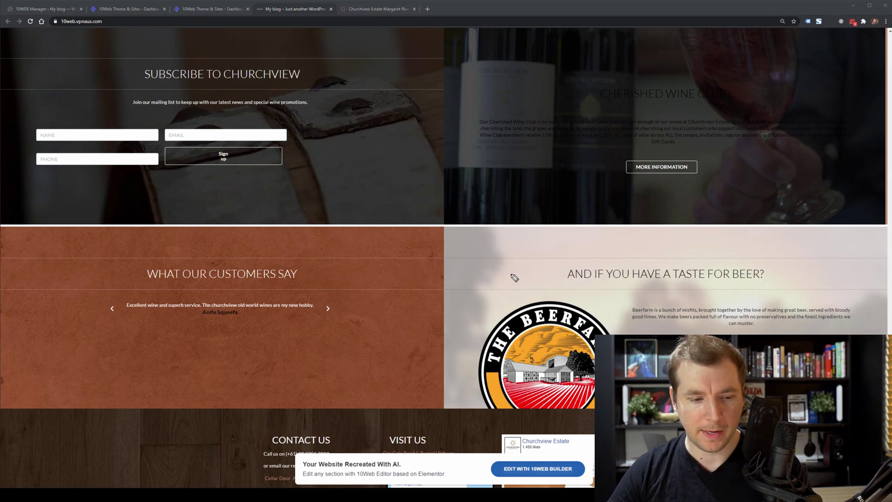
Compare the recreated footer against the original site's footer.
scroll(505, 254, down, 4)
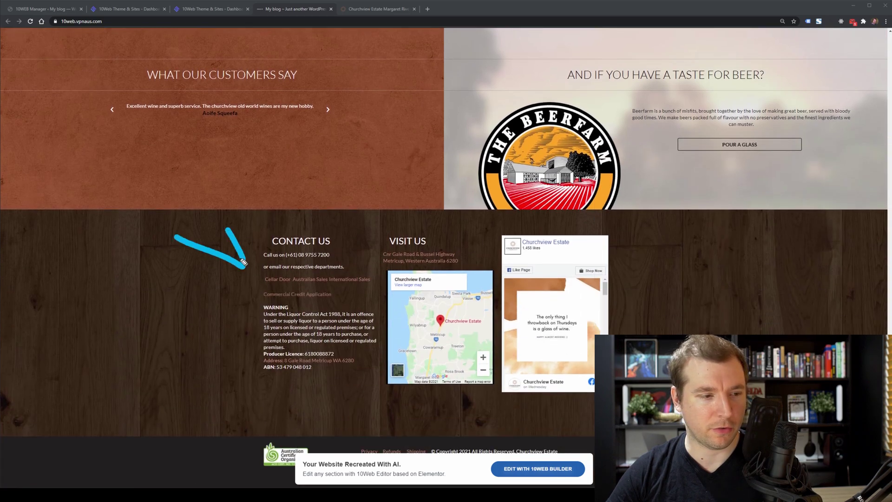
click(374, 11)
scroll(362, 216, down, 4)
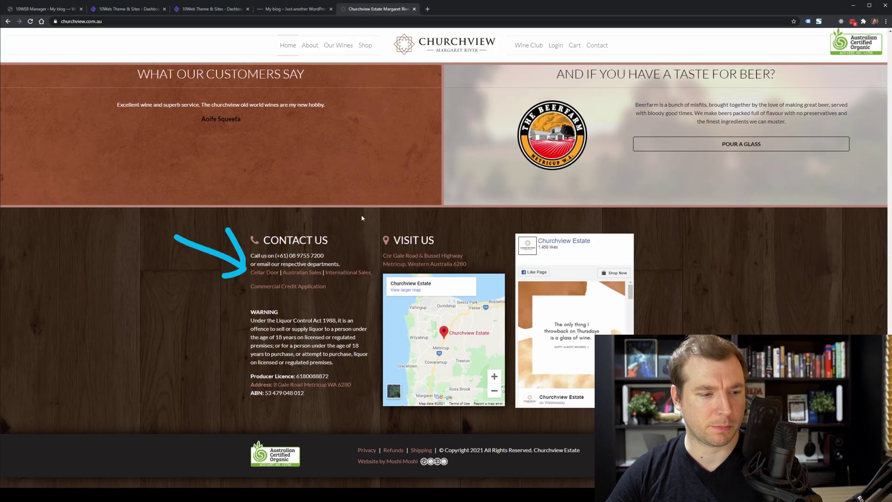
click(299, 7)
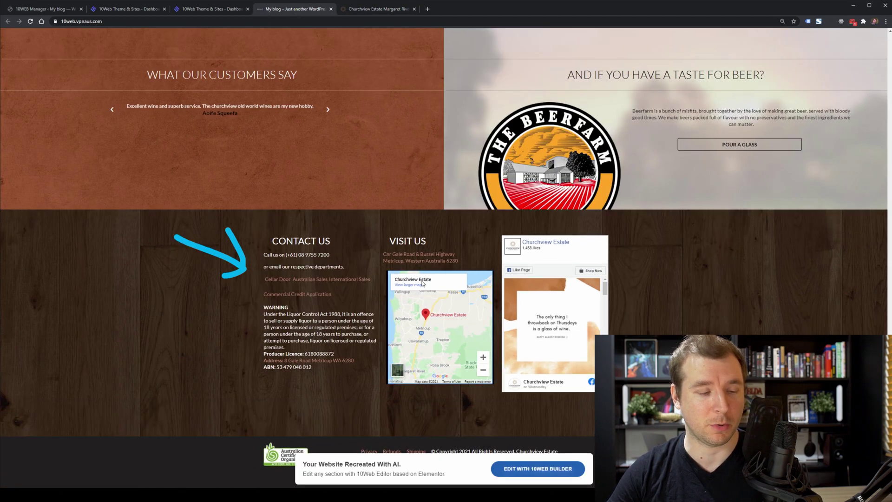
click(368, 9)
click(296, 10)
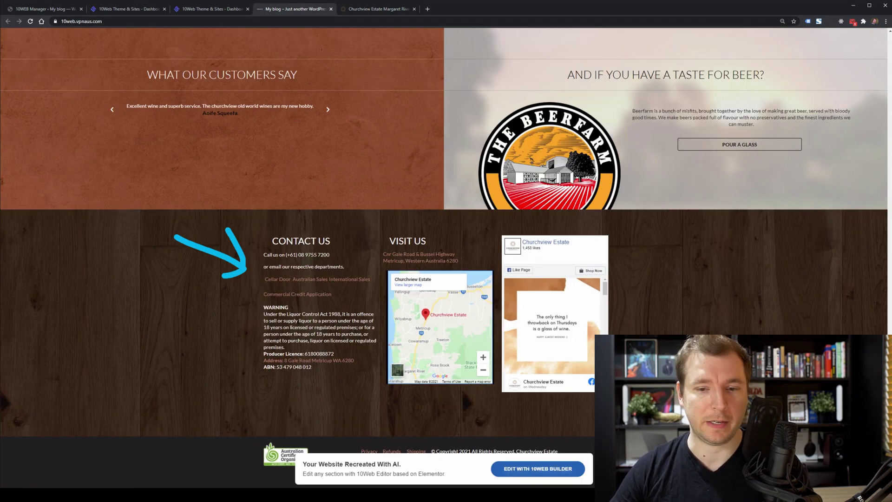
Scroll back to the top and draw an arrow on the recreated hero banner.
scroll(461, 391, up, 20)
scroll(442, 281, up, 15)
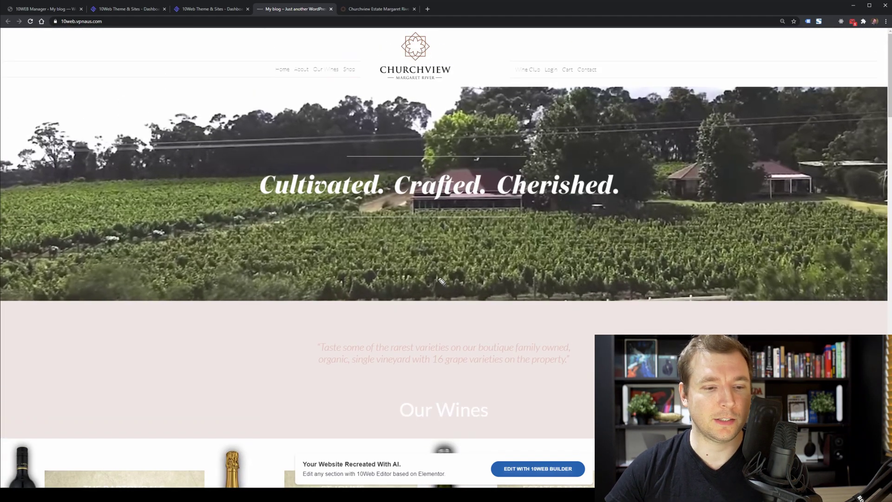
drag(432, 237, 453, 311)
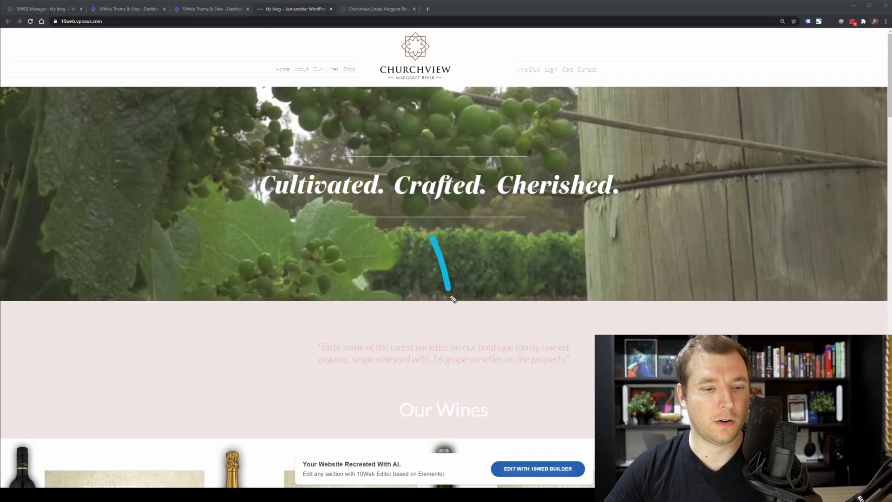
mouse_move(402, 291)
mouse_down()
mouse_move(453, 311)
mouse_move(488, 266)
mouse_up()
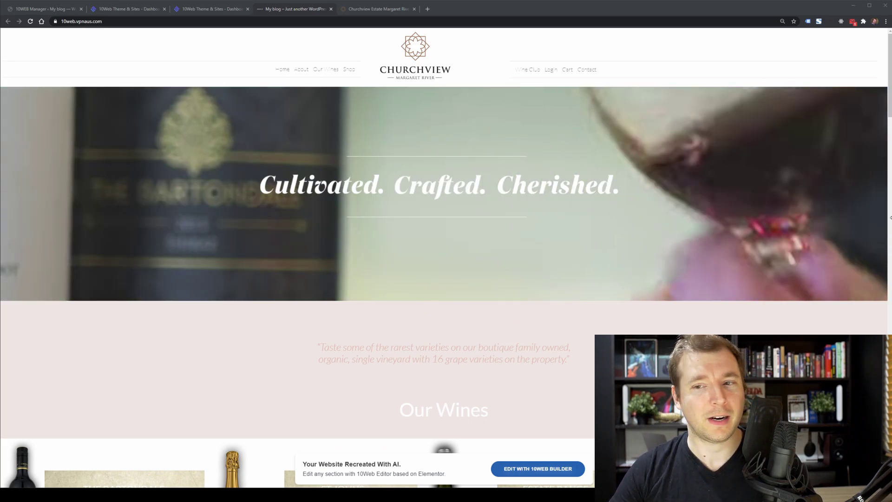
Narrow the window to phone width, scroll the stacked wine ranges, then restore full width.
drag(888, 224, 175, 236)
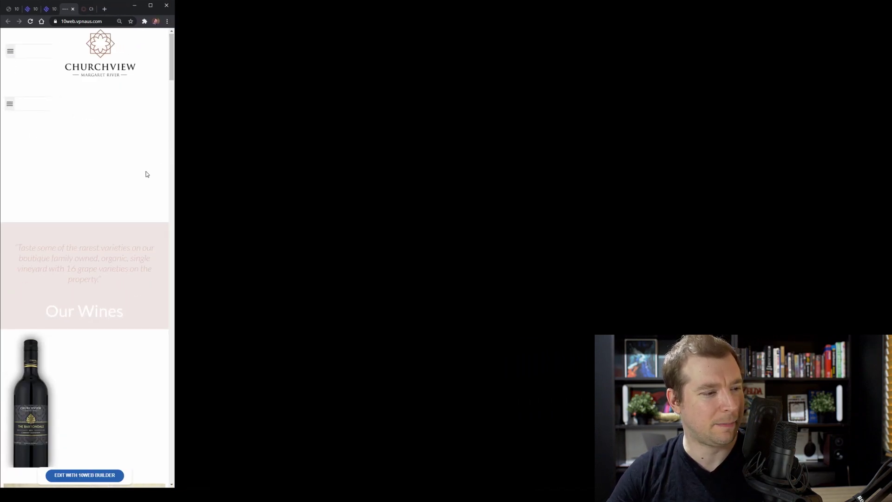
scroll(146, 174, down, 10)
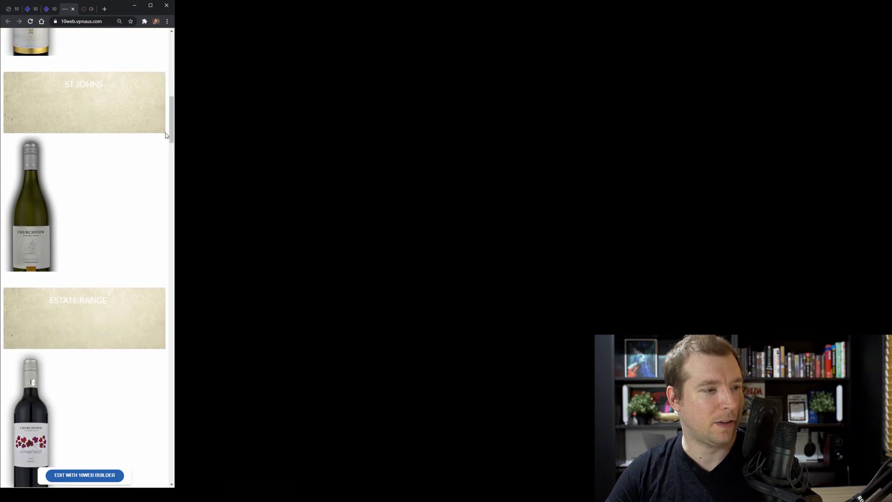
drag(166, 134, 889, 307)
Scroll the recreated Churchview homepage up toward the 'Cultivated. Crafted. Cherished.' banner.
scroll(441, 255, up, 20)
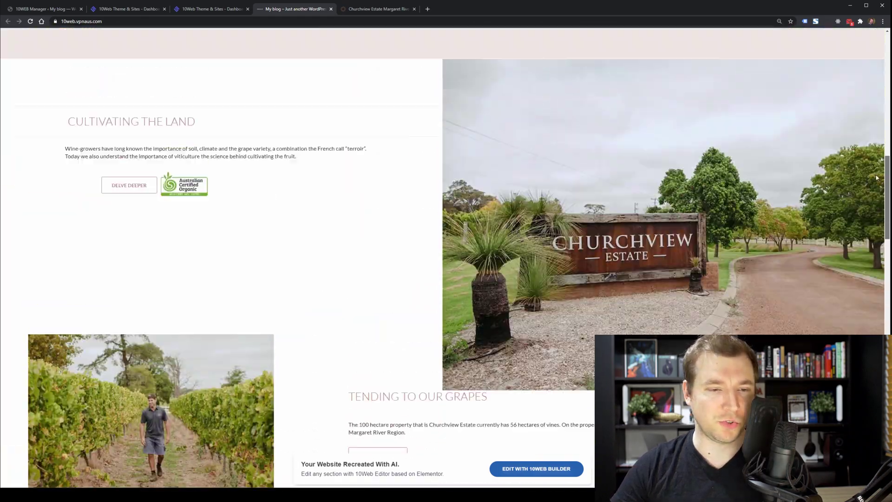